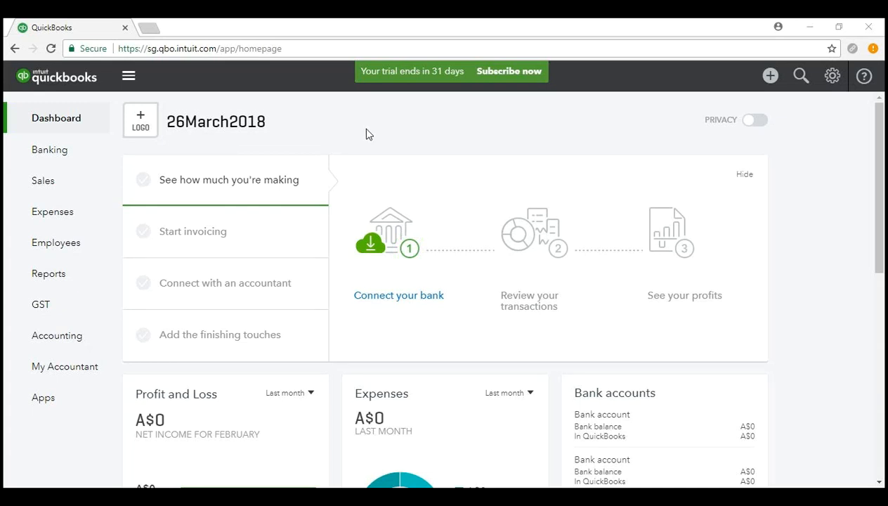
Open the Employees area from the left navigation bar.
{"action": "left_click", "coordinate": [87, 252]}
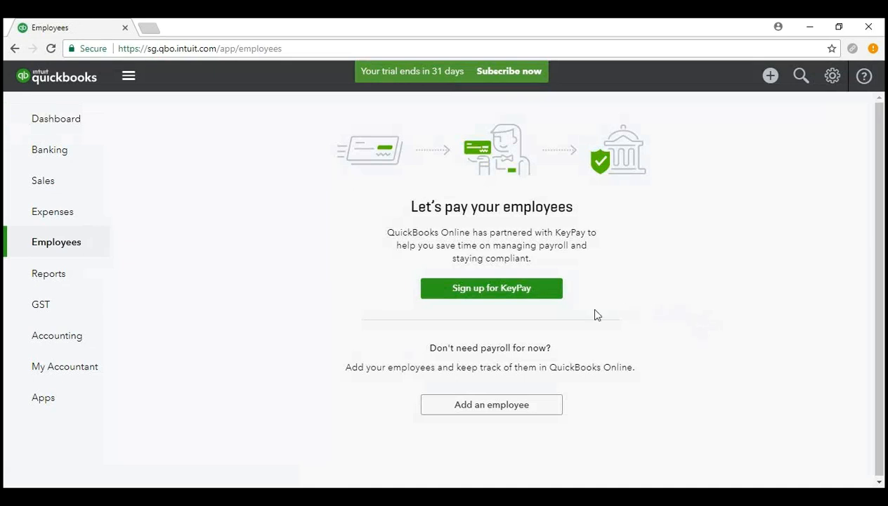
Start the KeyPay payroll sign-up to launch the Enable Payroll wizard.
{"action": "left_click", "coordinate": [511, 292]}
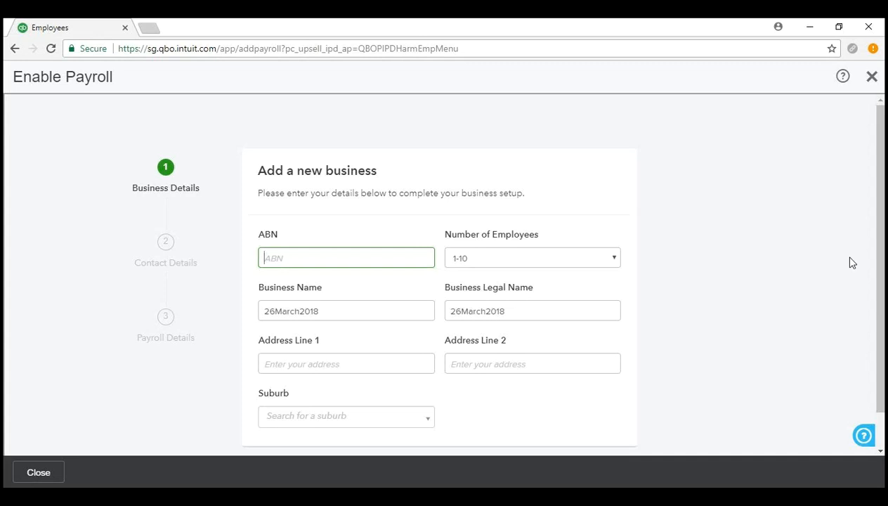
{"action": "type", "text": "11 111 111 111"}
{"action": "left_click", "coordinate": [555, 266]}
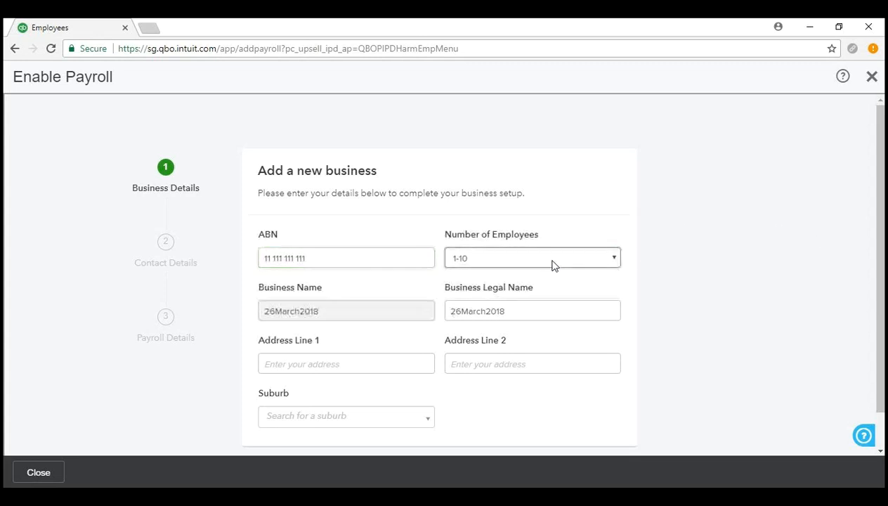
{"action": "left_click", "coordinate": [555, 266]}
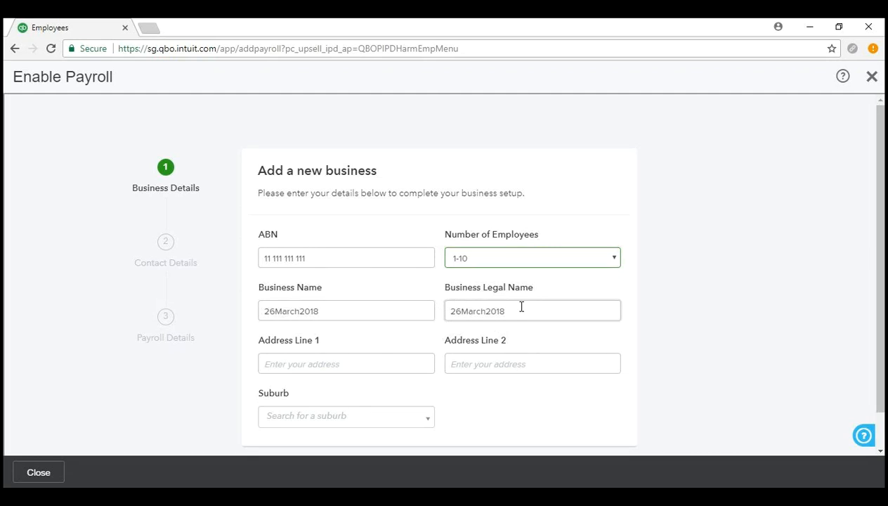
{"action": "left_click", "coordinate": [408, 364]}
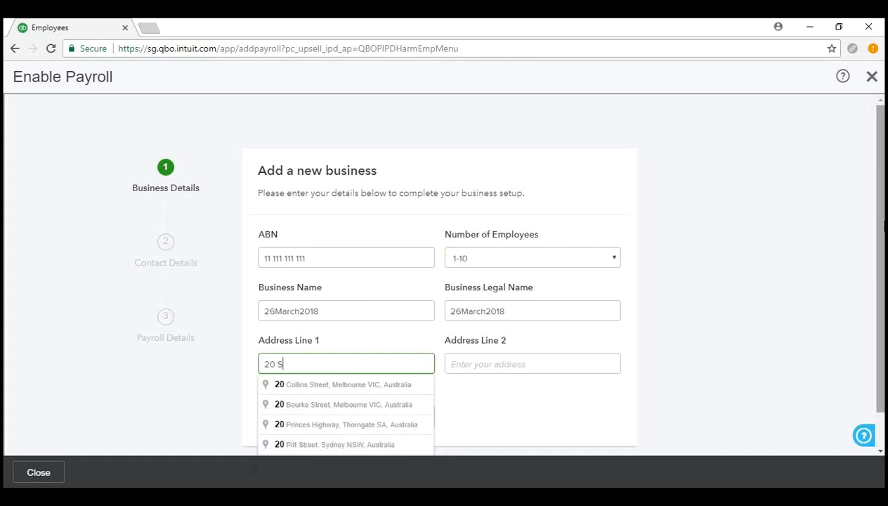
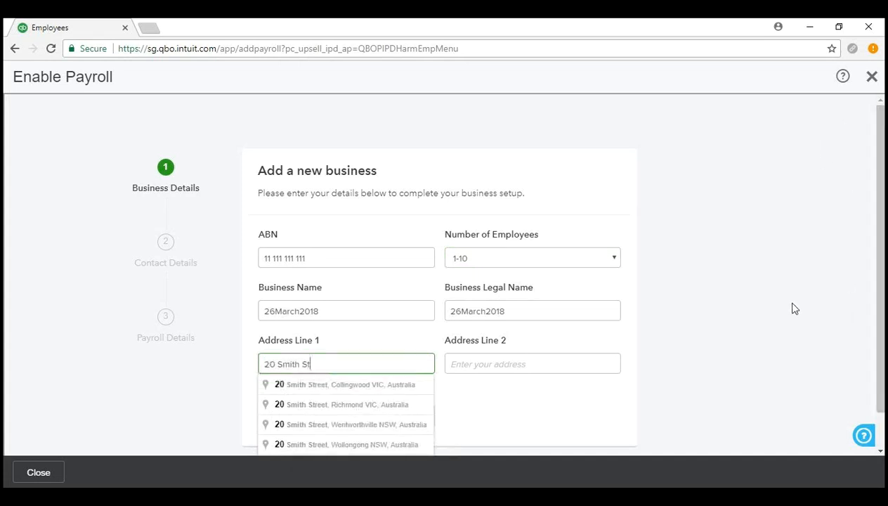
{"action": "left_click", "coordinate": [738, 351]}
{"action": "left_click", "coordinate": [374, 416]}
{"action": "type", "text": "woonon"}
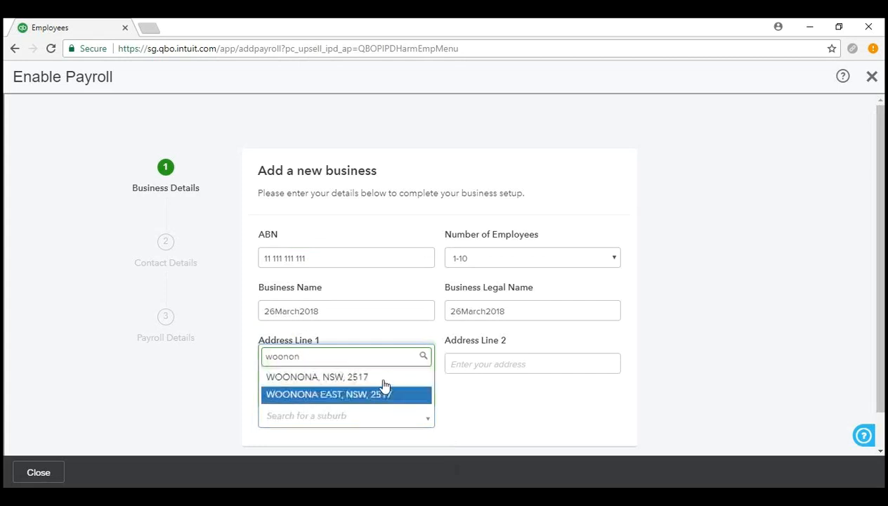
{"action": "left_click", "coordinate": [383, 379]}
{"action": "scroll", "coordinate": [743, 372], "scroll_direction": "down", "scroll_amount": 1}
{"action": "left_click", "coordinate": [268, 434]}
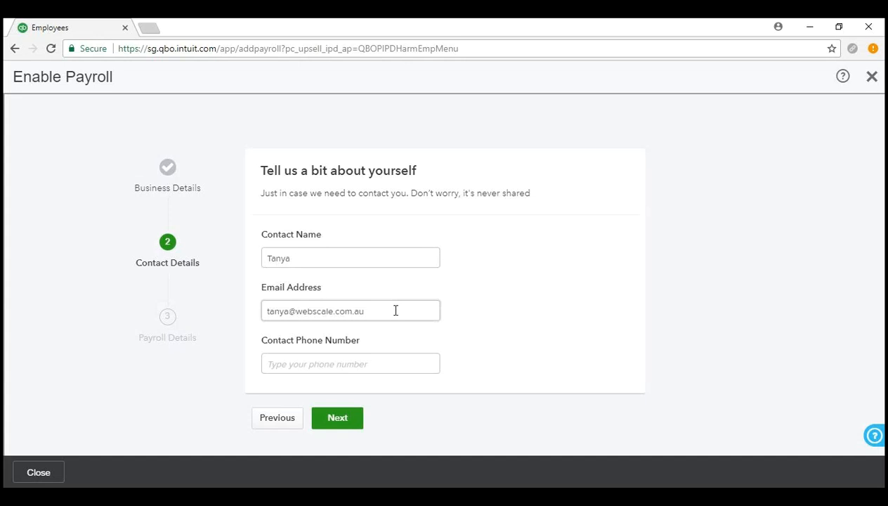
Check the contact phone number field and move on to Payroll Details.
{"action": "left_click", "coordinate": [390, 355]}
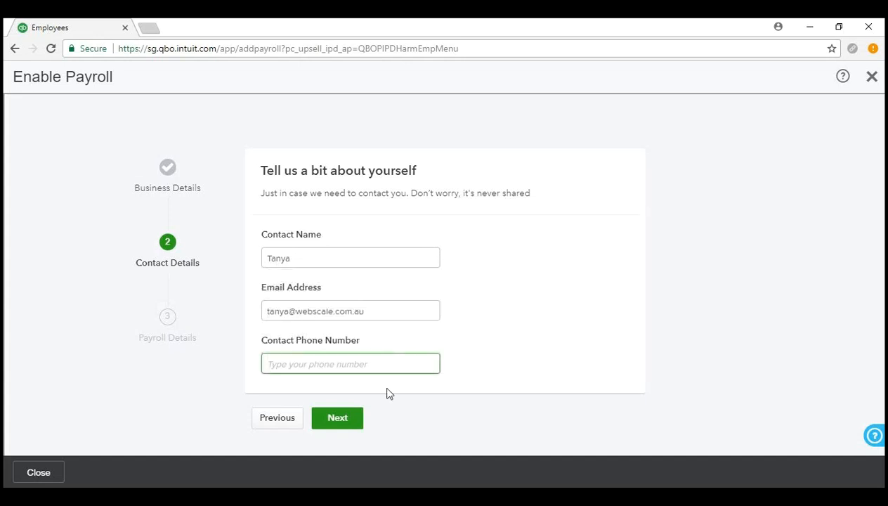
{"action": "left_click", "coordinate": [338, 419]}
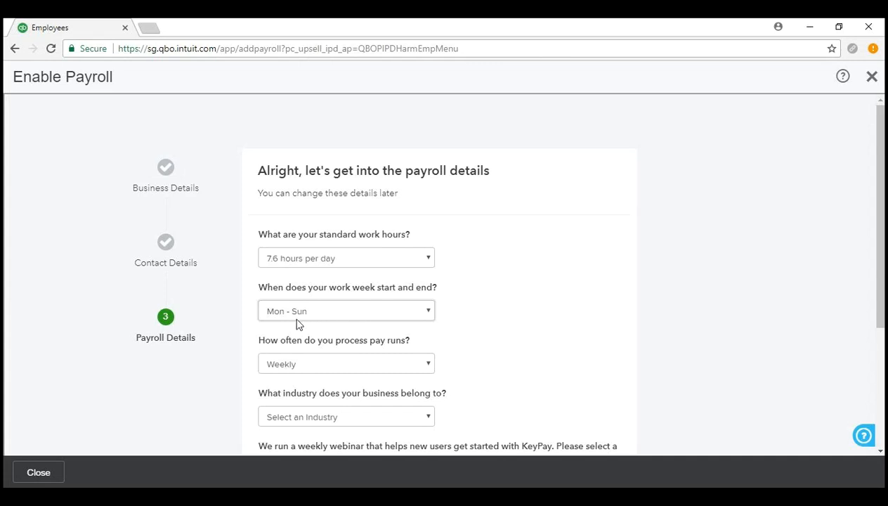
Keep weekly pay runs, set industry to Financial and Insurance Services, and leave webinar at No thanks.
{"action": "scroll", "coordinate": [526, 302], "scroll_direction": "down", "scroll_amount": 2}
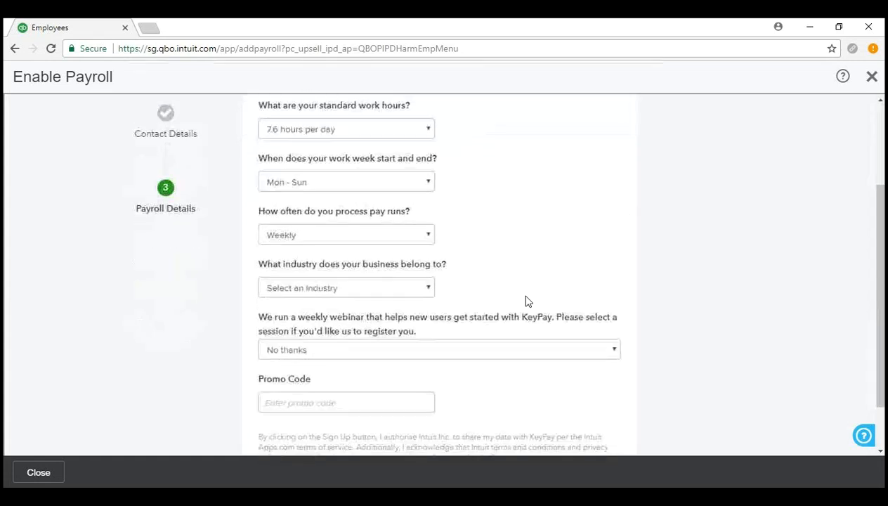
{"action": "left_click", "coordinate": [344, 236]}
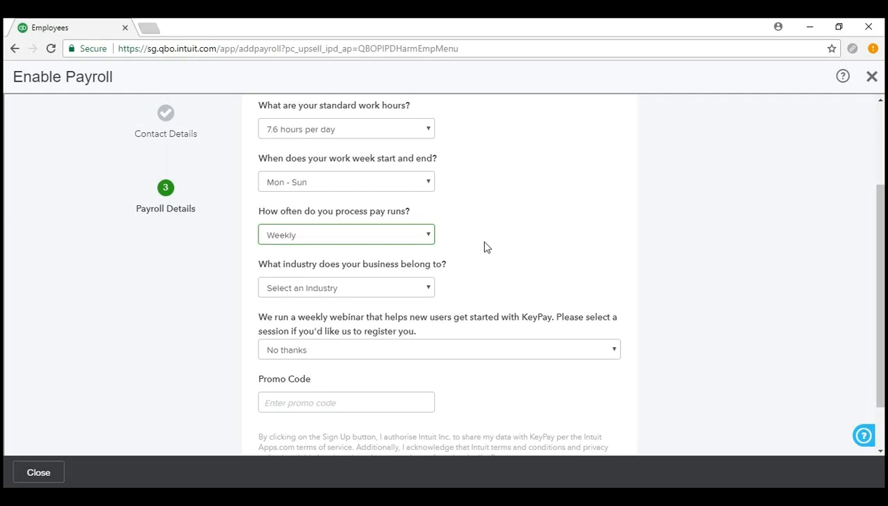
{"action": "left_click", "coordinate": [412, 289]}
{"action": "left_click", "coordinate": [386, 133]}
{"action": "scroll", "coordinate": [731, 222], "scroll_direction": "down", "scroll_amount": 2}
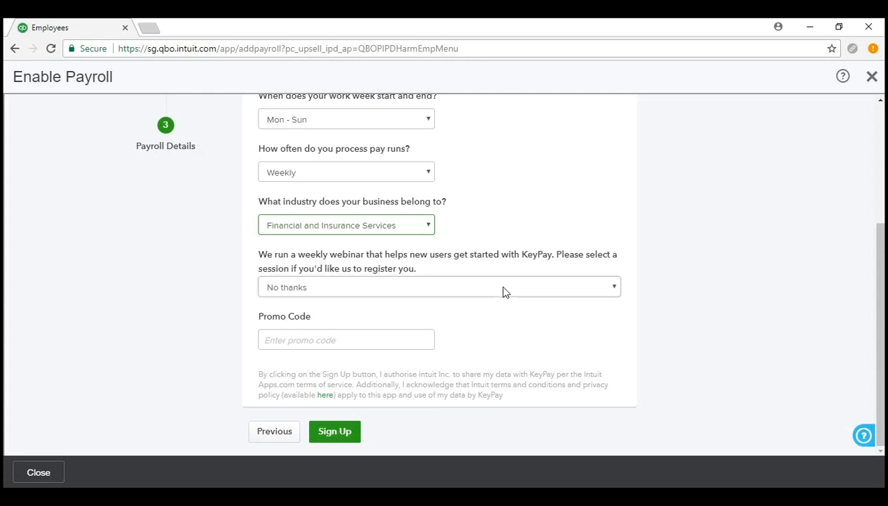
{"action": "left_click", "coordinate": [504, 293]}
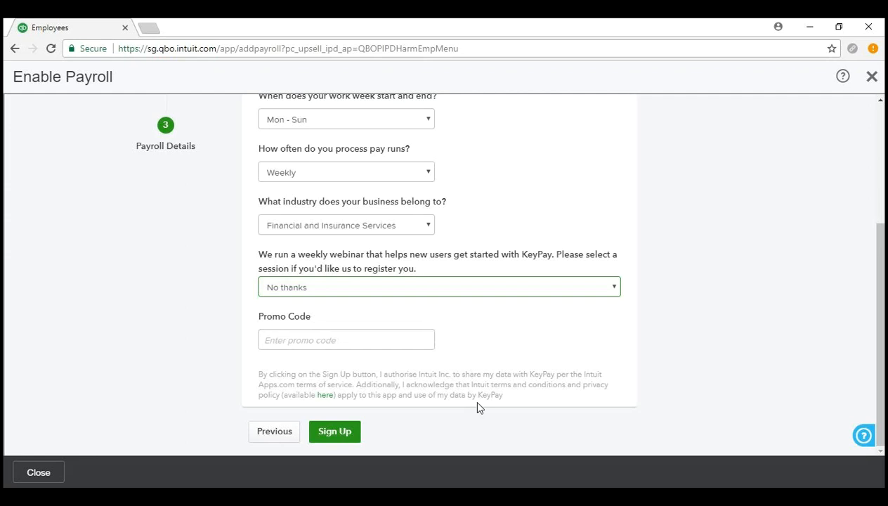
Submit the sign-up form to enable KeyPay payroll.
{"action": "left_click", "coordinate": [336, 433]}
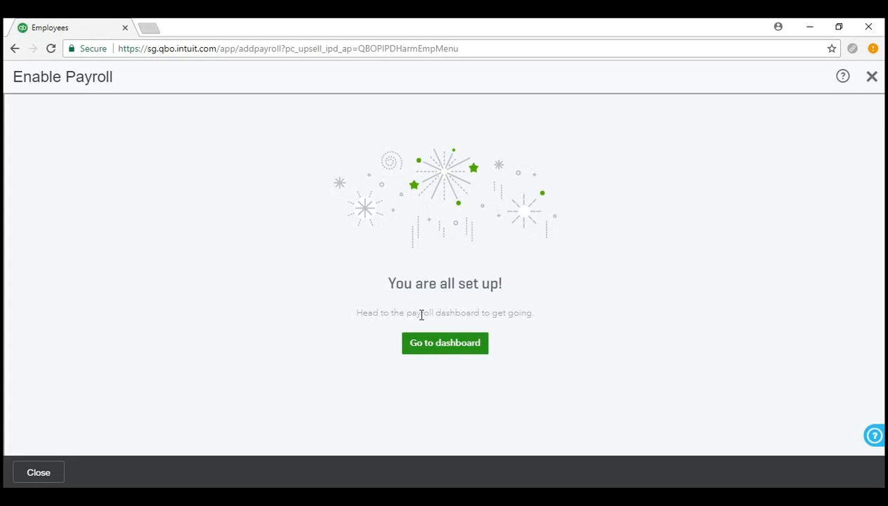
Go to the payroll dashboard and scroll through its empty $0.00 pay-cost overview.
{"action": "left_click", "coordinate": [458, 350]}
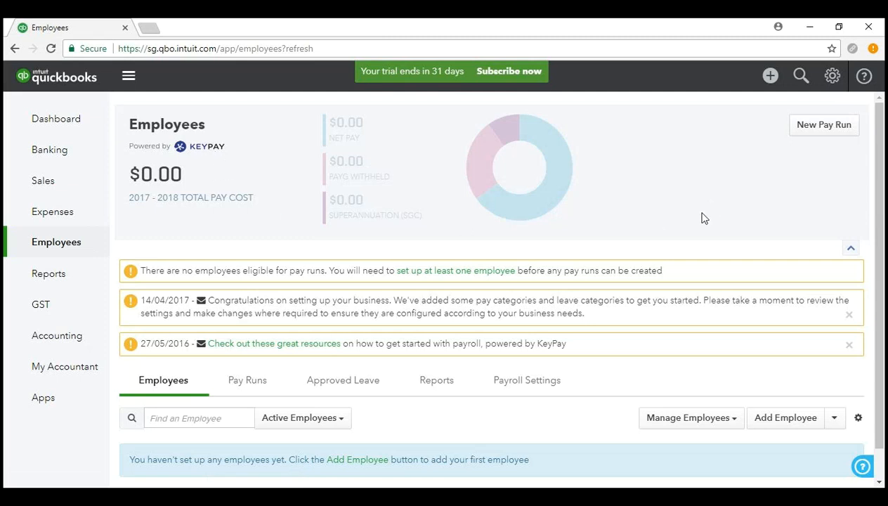
{"action": "scroll", "coordinate": [643, 288], "scroll_direction": "down", "scroll_amount": 1}
{"action": "scroll", "coordinate": [642, 289], "scroll_direction": "up", "scroll_amount": 1}
{"action": "scroll", "coordinate": [766, 232], "scroll_direction": "down", "scroll_amount": 1}
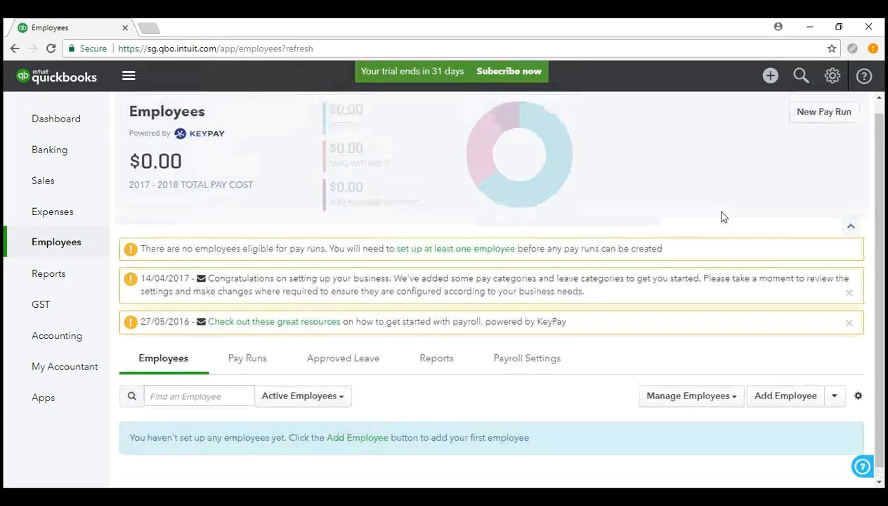
{"action": "scroll", "coordinate": [723, 215], "scroll_direction": "up", "scroll_amount": 1}
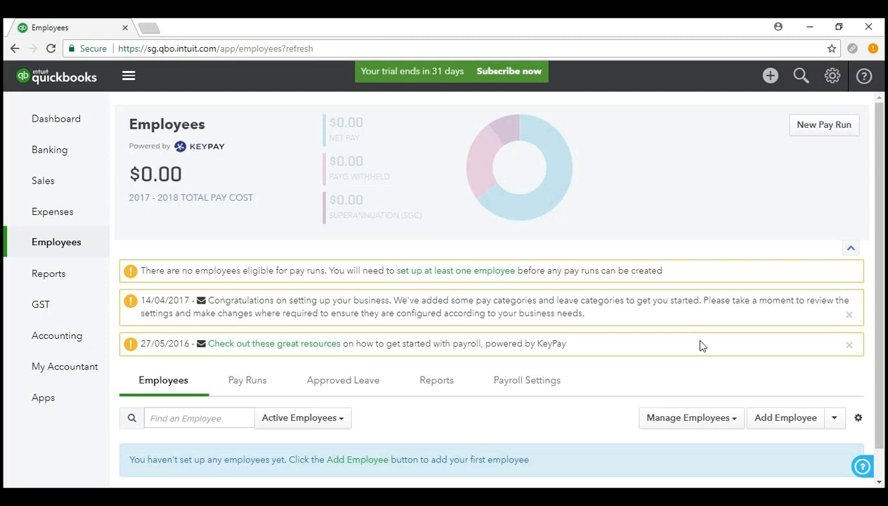
{"action": "scroll", "coordinate": [700, 345], "scroll_direction": "down", "scroll_amount": 1}
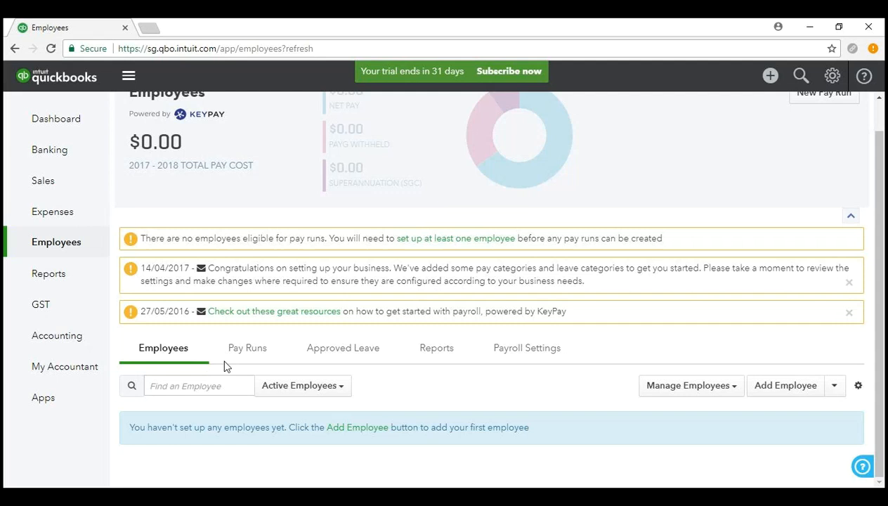
Check the empty Pay Runs list, then view the March 2018 Approved Leave calendar.
{"action": "left_click", "coordinate": [247, 350]}
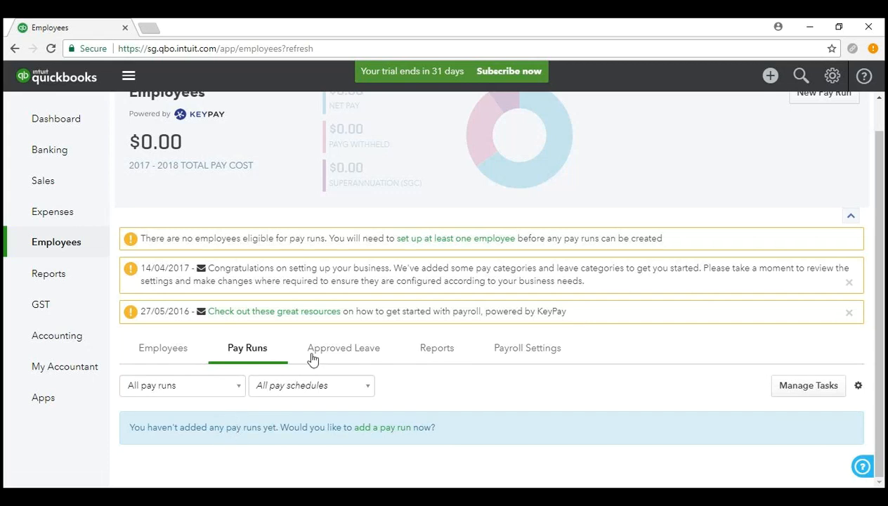
{"action": "left_click", "coordinate": [334, 351]}
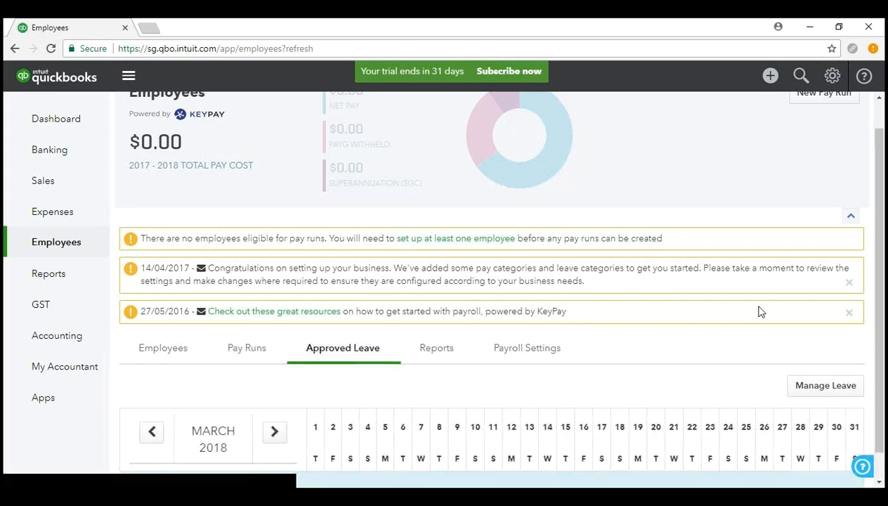
{"action": "scroll", "coordinate": [759, 312], "scroll_direction": "down", "scroll_amount": 1}
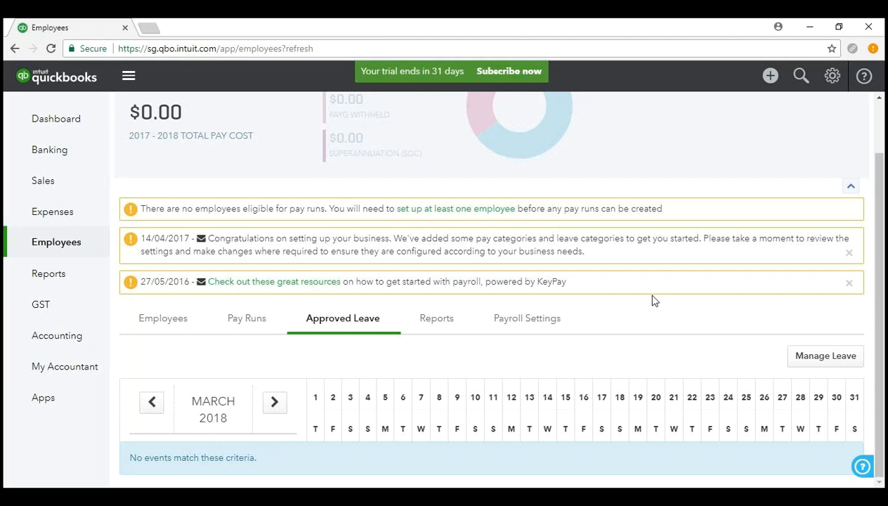
Browse the Reports tab's Payroll, Employee, Time & Attendance and ATO Reporting lists.
{"action": "left_click", "coordinate": [447, 323]}
{"action": "scroll", "coordinate": [450, 328], "scroll_direction": "down", "scroll_amount": 1}
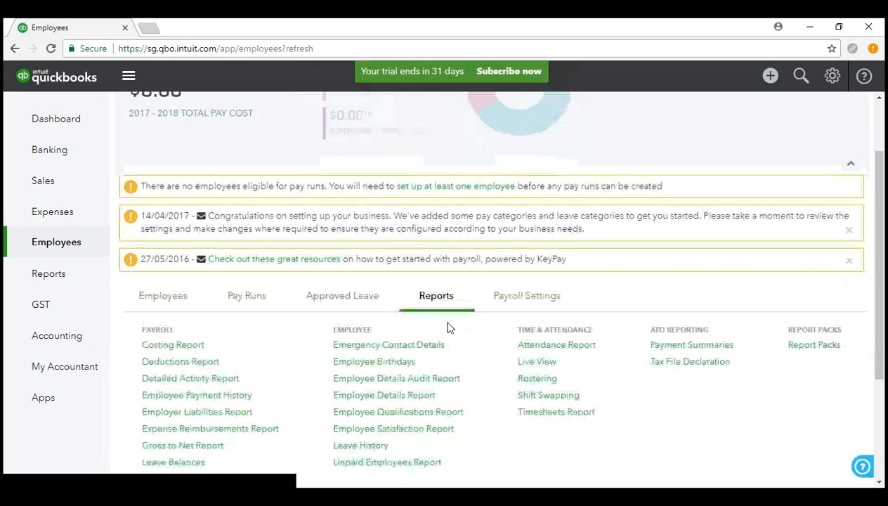
{"action": "scroll", "coordinate": [450, 327], "scroll_direction": "down", "scroll_amount": 3}
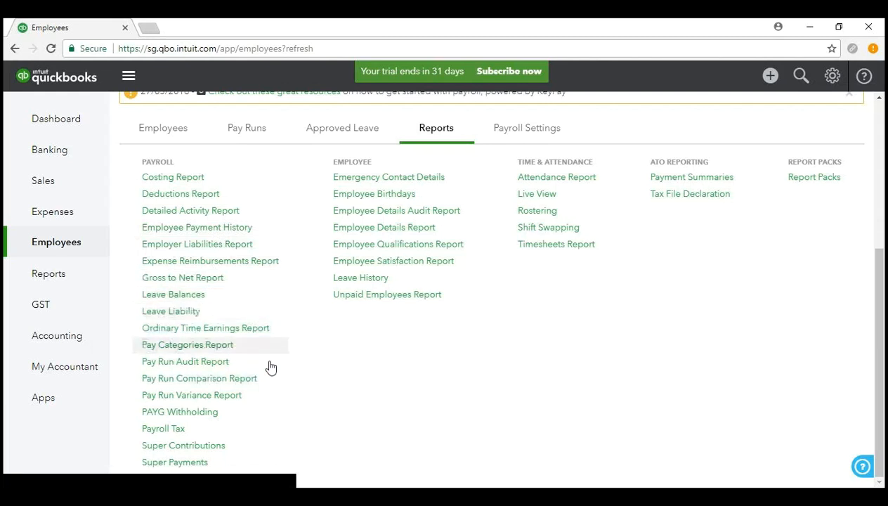
{"action": "mouse_move", "coordinate": [205, 469]}
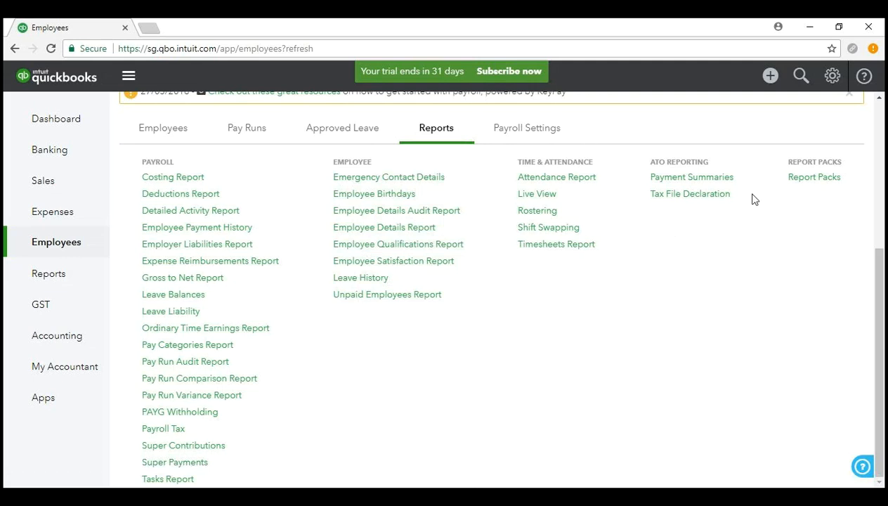
{"action": "mouse_move", "coordinate": [726, 186]}
{"action": "scroll", "coordinate": [608, 396], "scroll_direction": "up", "scroll_amount": 2}
{"action": "scroll", "coordinate": [611, 379], "scroll_direction": "up", "scroll_amount": 2}
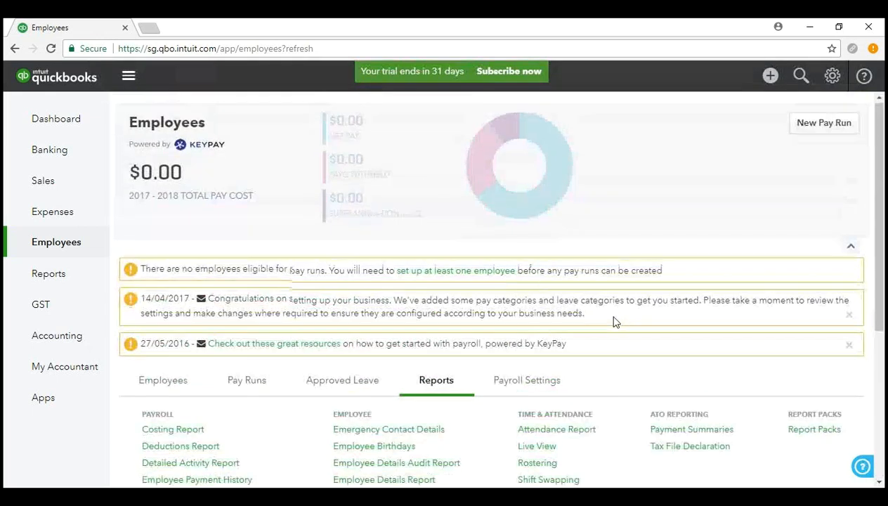
{"action": "left_click", "coordinate": [545, 385]}
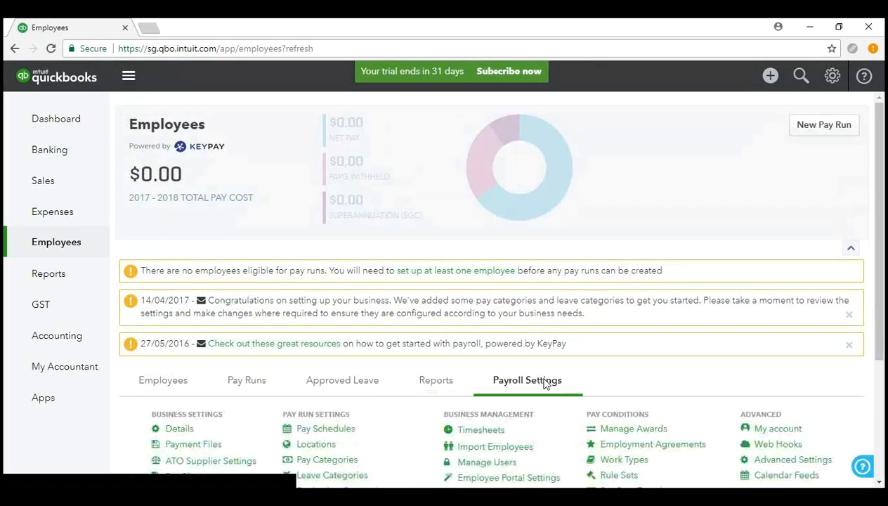
{"action": "scroll", "coordinate": [675, 358], "scroll_direction": "down", "scroll_amount": 3}
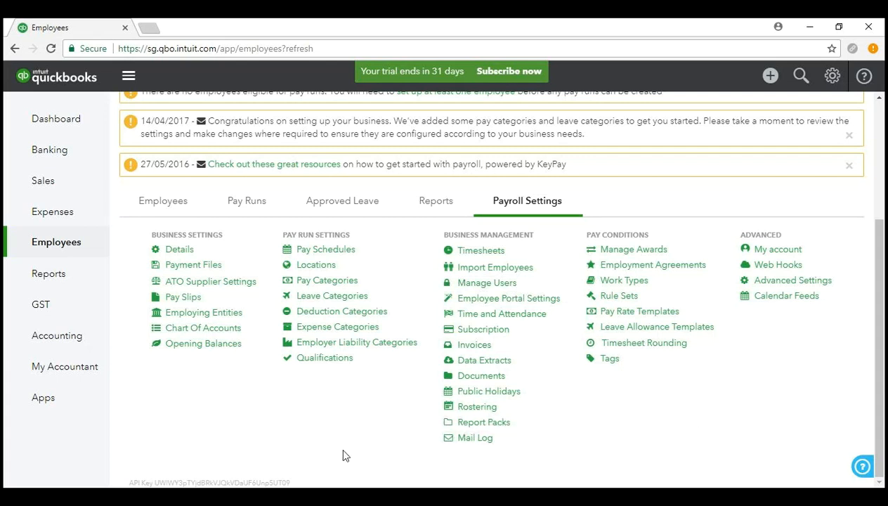
{"action": "scroll", "coordinate": [400, 351], "scroll_direction": "up", "scroll_amount": 3}
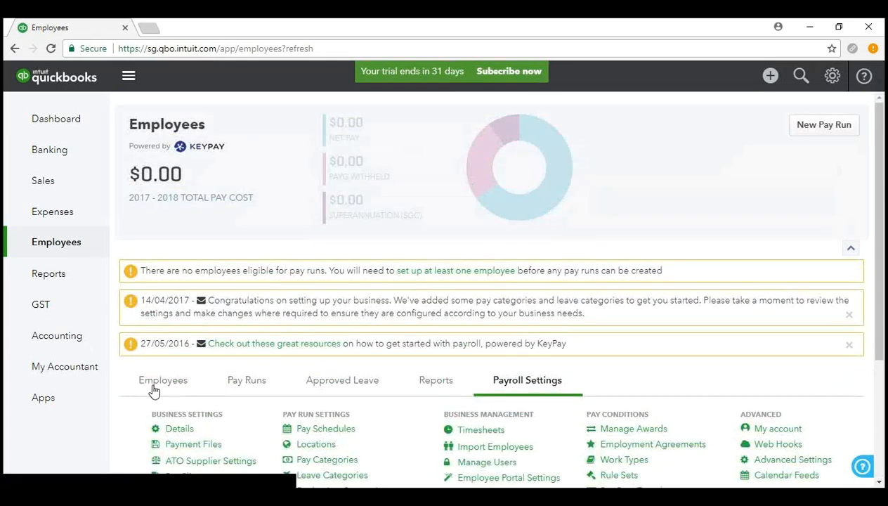
Return to the empty employee list and begin adding a new employee.
{"action": "left_click", "coordinate": [153, 390]}
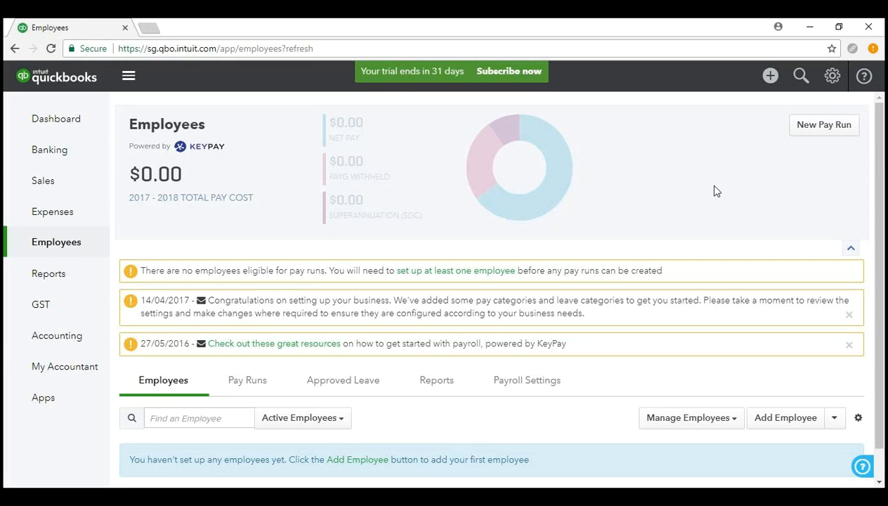
{"action": "scroll", "coordinate": [607, 437], "scroll_direction": "down", "scroll_amount": 1}
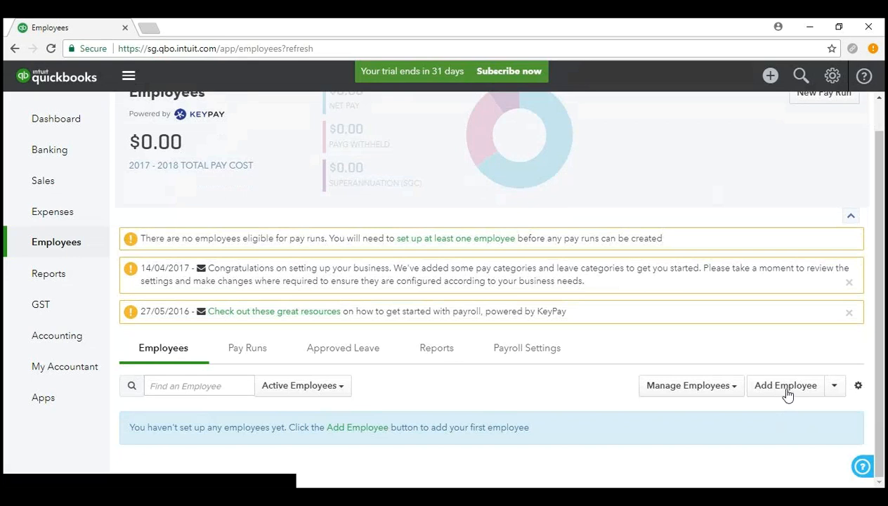
{"action": "left_click", "coordinate": [788, 394]}
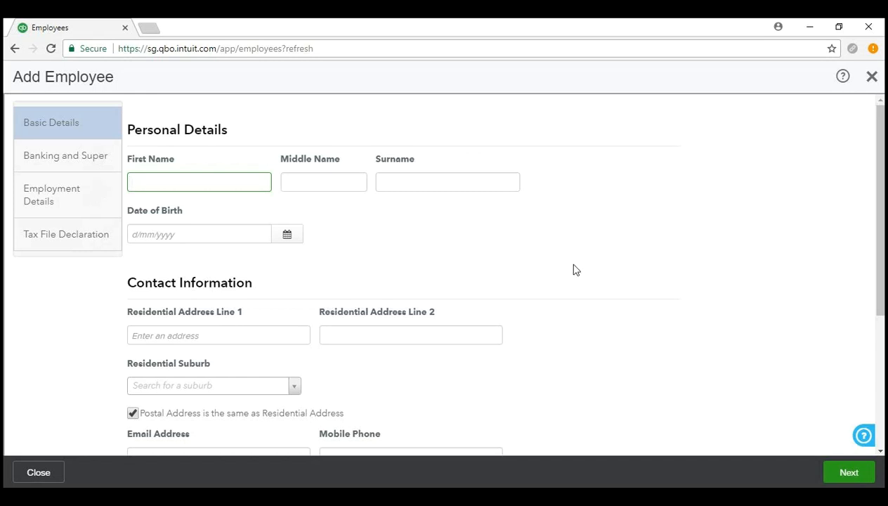
Enter the employee's first name and surname.
{"action": "key", "text": "Tab"}
{"action": "key", "text": "Tab"}
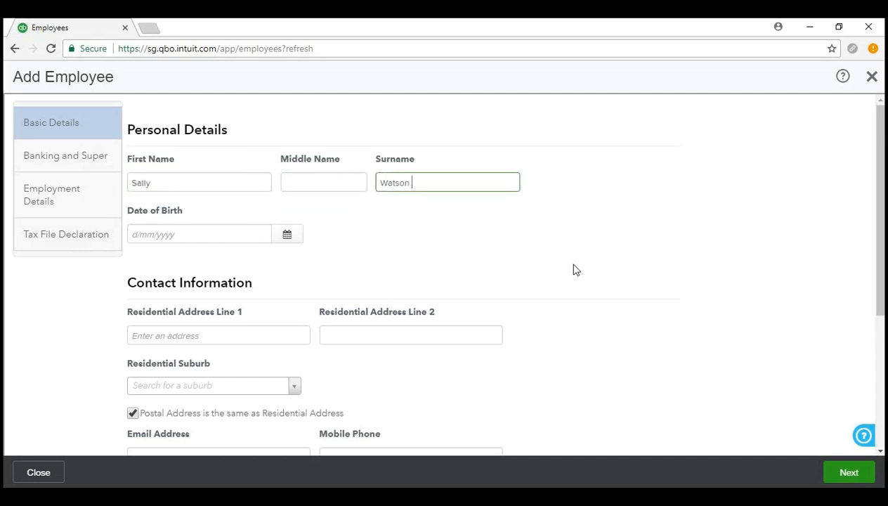
Set the date of birth to 17 November 1997 using the calendar.
{"action": "left_click", "coordinate": [287, 234]}
{"action": "left_click", "coordinate": [141, 257]}
{"action": "left_click", "coordinate": [141, 258]}
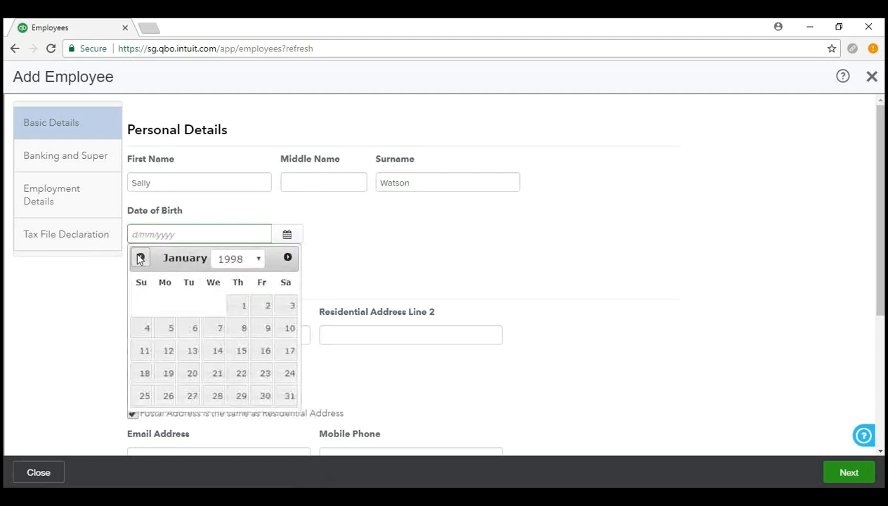
{"action": "left_click", "coordinate": [140, 257]}
{"action": "left_click", "coordinate": [140, 257]}
{"action": "left_click", "coordinate": [169, 373]}
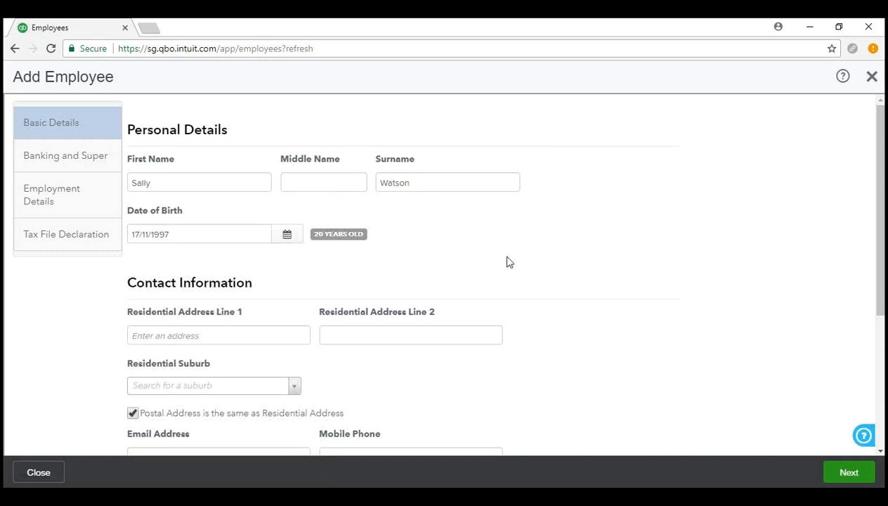
Enter the employee's residential street address and pick the matching suburb.
{"action": "left_click", "coordinate": [277, 336]}
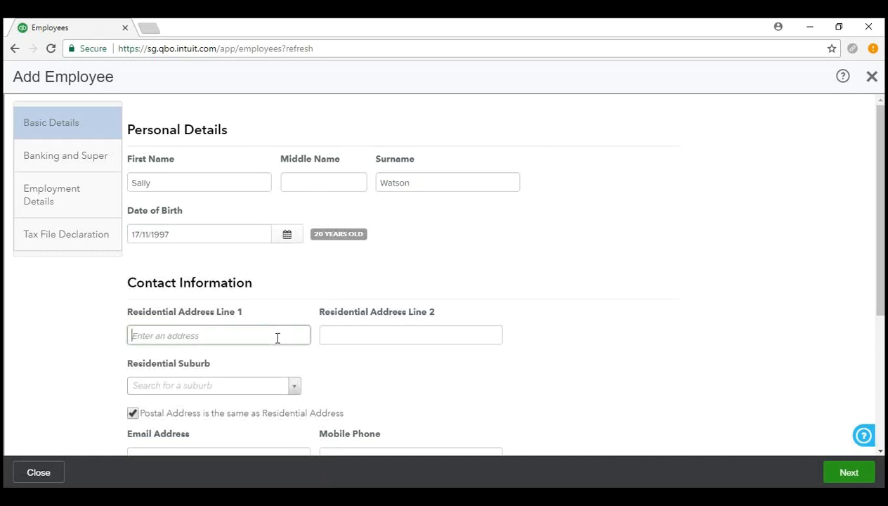
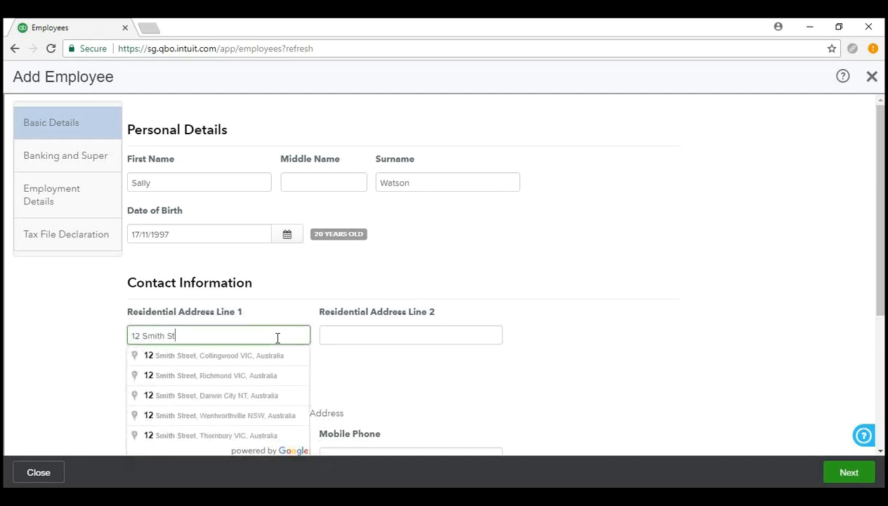
{"action": "left_click", "coordinate": [452, 415]}
{"action": "scroll", "coordinate": [305, 307], "scroll_direction": "down", "scroll_amount": 3}
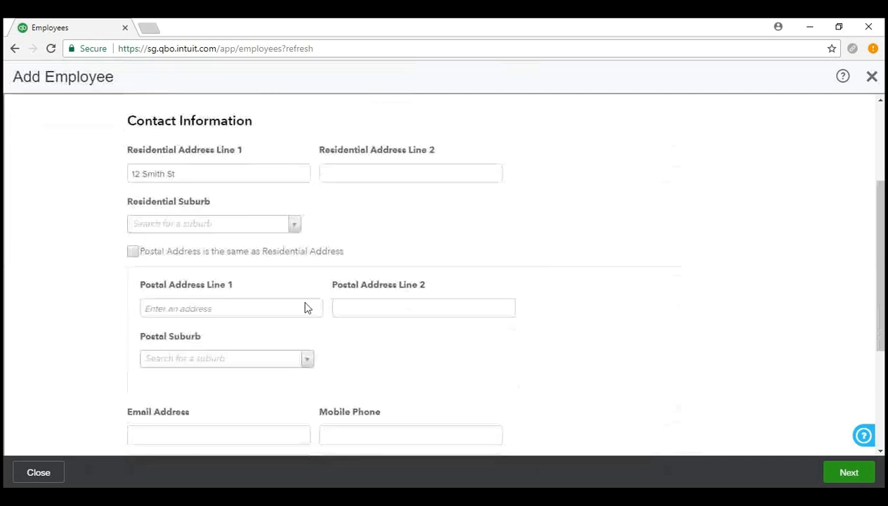
{"action": "left_click", "coordinate": [295, 196]}
{"action": "type", "text": "woonona"}
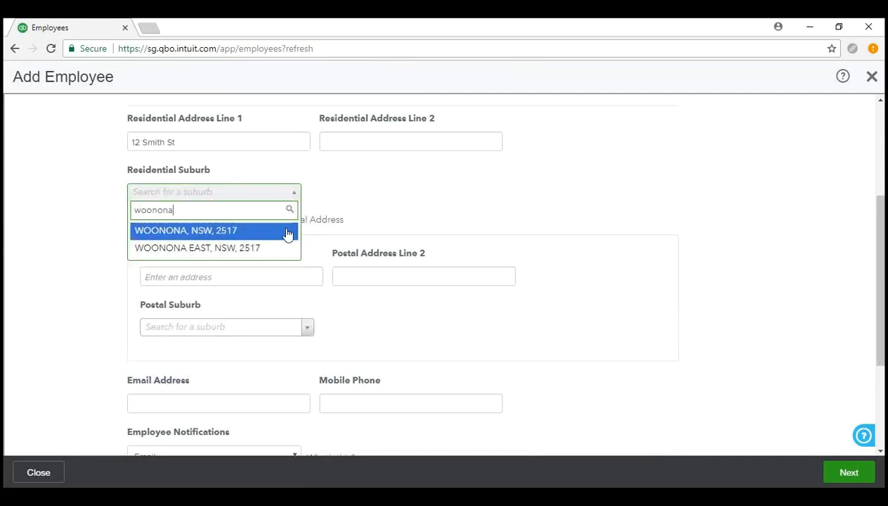
{"action": "left_click", "coordinate": [288, 230]}
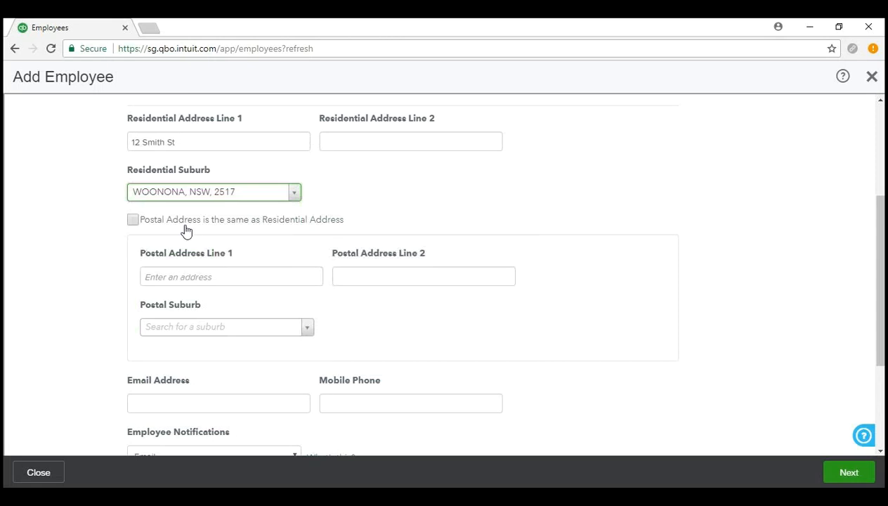
Mark the postal address as the same as the residential address.
{"action": "left_click", "coordinate": [257, 275]}
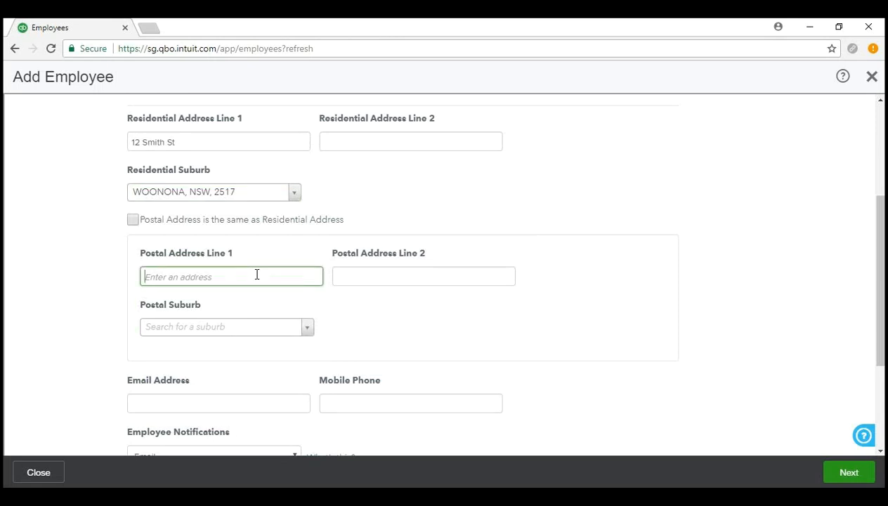
{"action": "left_click", "coordinate": [133, 220]}
{"action": "scroll", "coordinate": [68, 338], "scroll_direction": "up", "scroll_amount": 1}
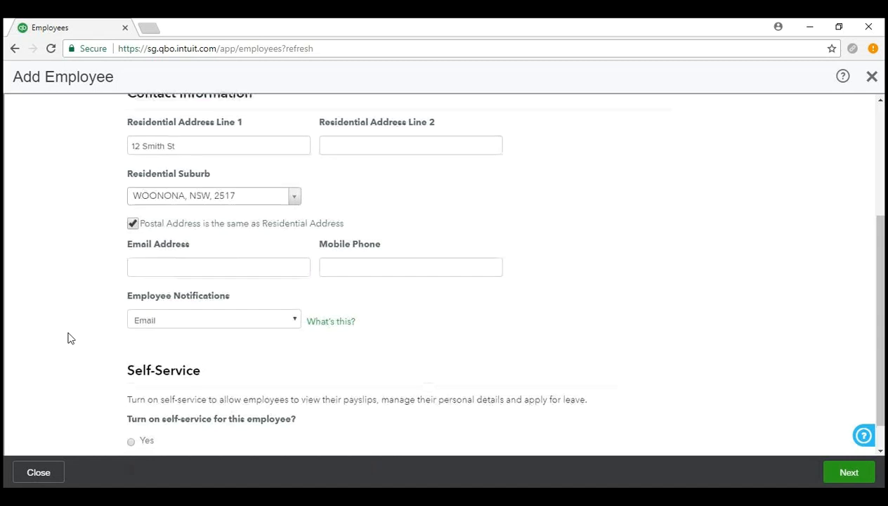
{"action": "scroll", "coordinate": [68, 338], "scroll_direction": "down", "scroll_amount": 1}
{"action": "left_click", "coordinate": [252, 261]}
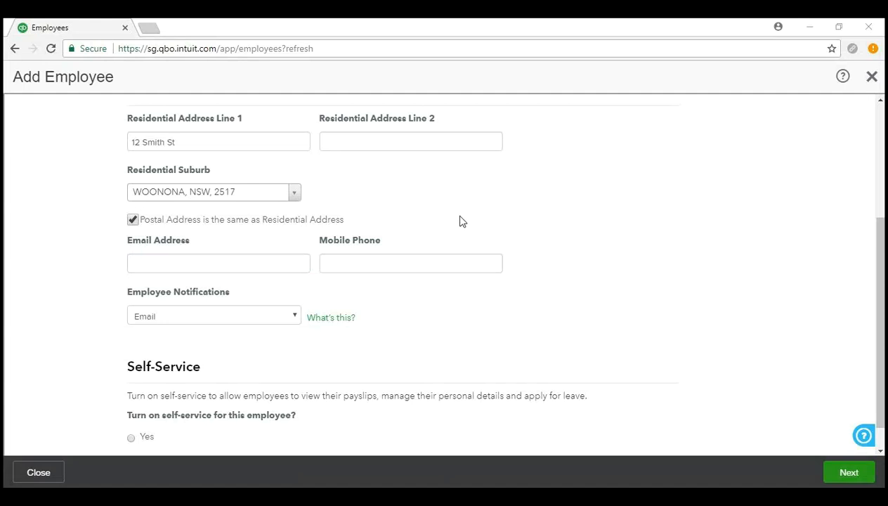
Paste the employee's copied email address into Email Address.
{"action": "key", "text": "alt+Tab"}
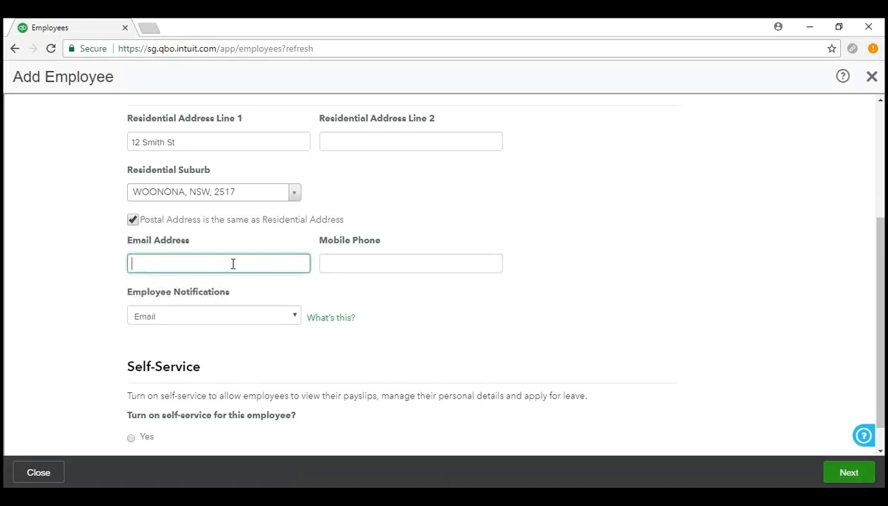
{"action": "right_click", "coordinate": [233, 264]}
{"action": "left_click", "coordinate": [304, 349]}
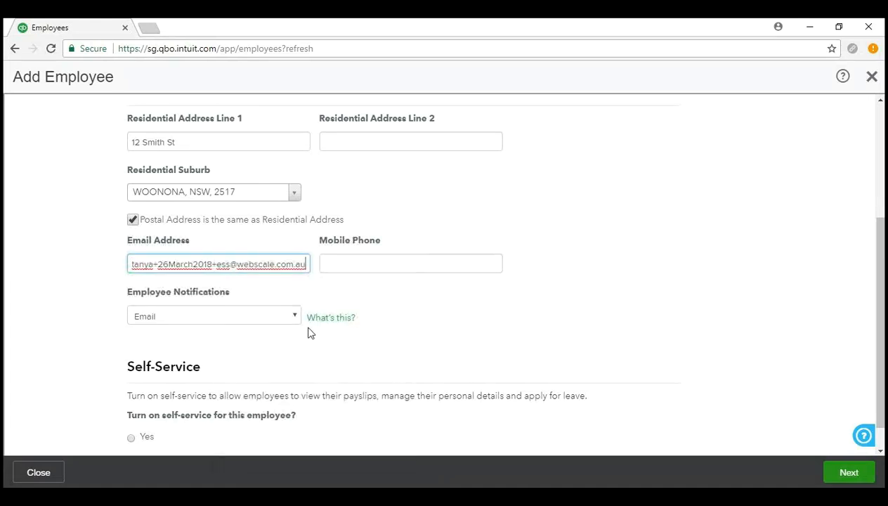
Enter the employee's mobile phone number.
{"action": "left_click", "coordinate": [393, 263]}
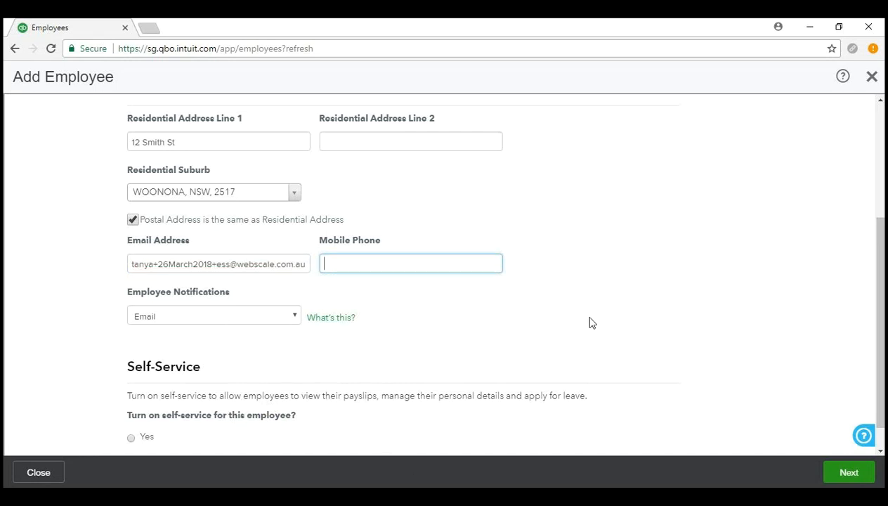
{"action": "left_click", "coordinate": [570, 302]}
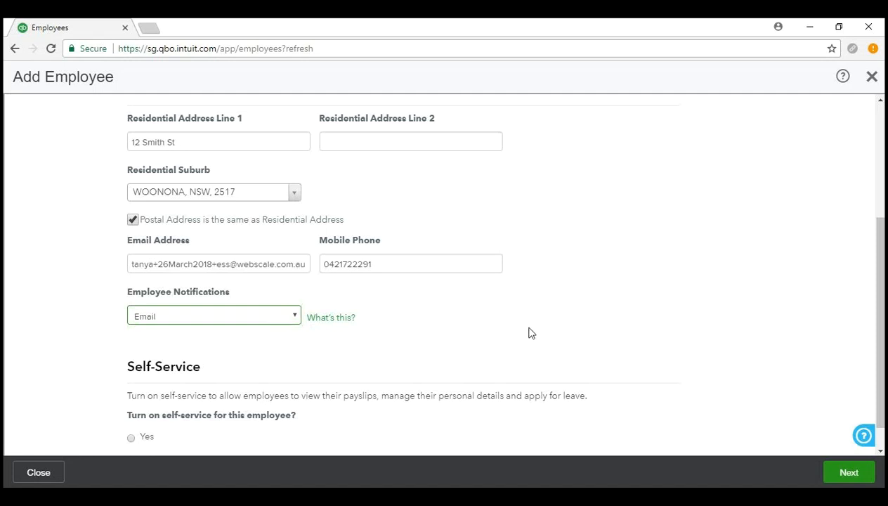
{"action": "scroll", "coordinate": [532, 333], "scroll_direction": "down", "scroll_amount": 1}
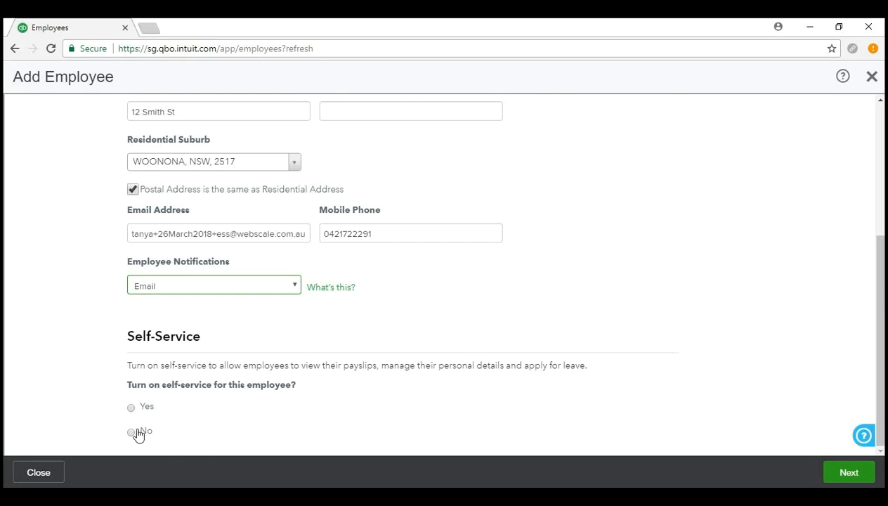
Set Self-Service to Yes and continue to Banking and Super.
{"action": "left_click", "coordinate": [131, 407]}
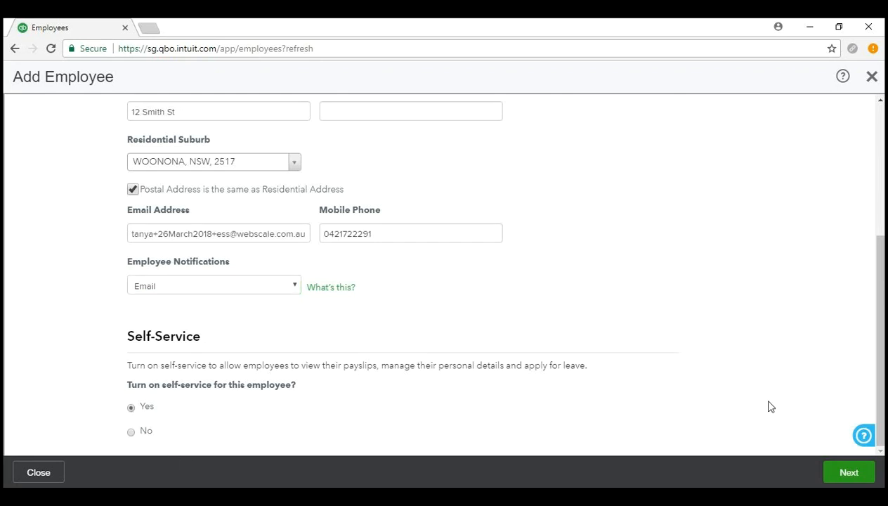
{"action": "left_click", "coordinate": [850, 473]}
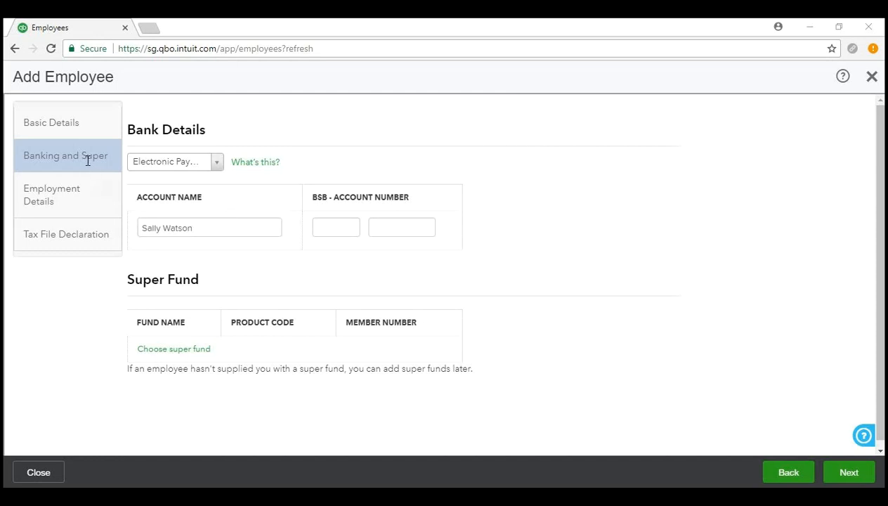
Show the Bank Details payment method options.
{"action": "left_click", "coordinate": [217, 166]}
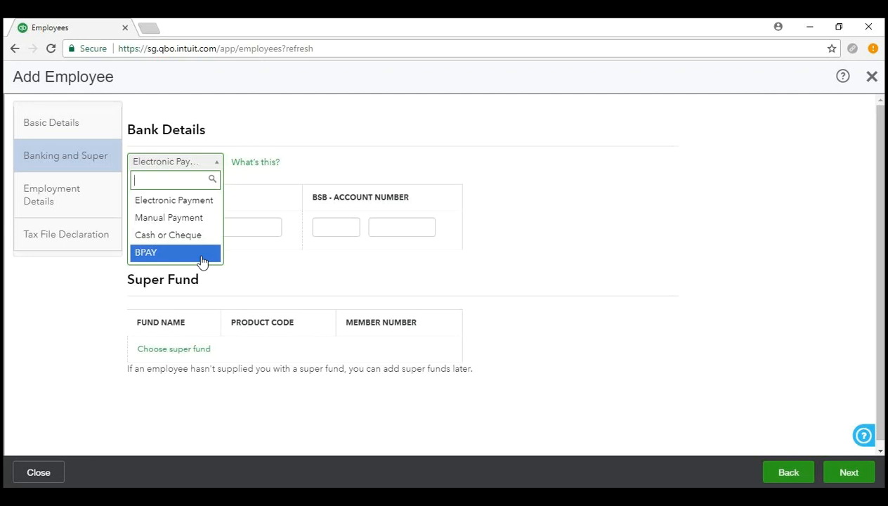
Keep Electronic Payment selected as the payment method.
{"action": "left_click", "coordinate": [210, 206]}
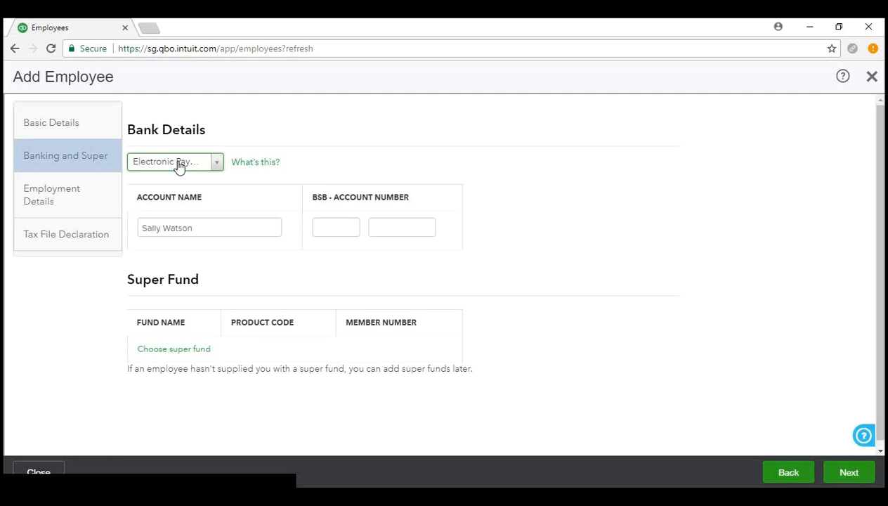
Enter the employee's BSB and bank account number in Bank Details.
{"action": "left_click", "coordinate": [224, 227]}
{"action": "left_click", "coordinate": [345, 229]}
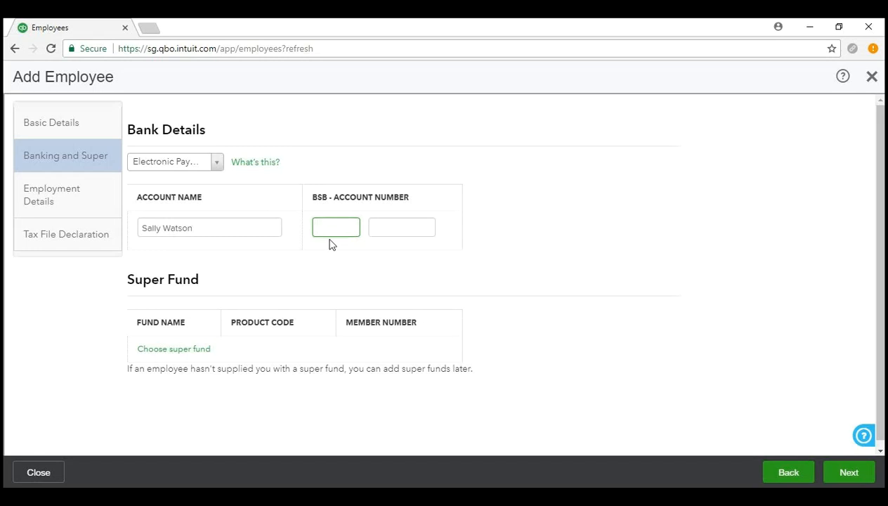
{"action": "left_click", "coordinate": [412, 232]}
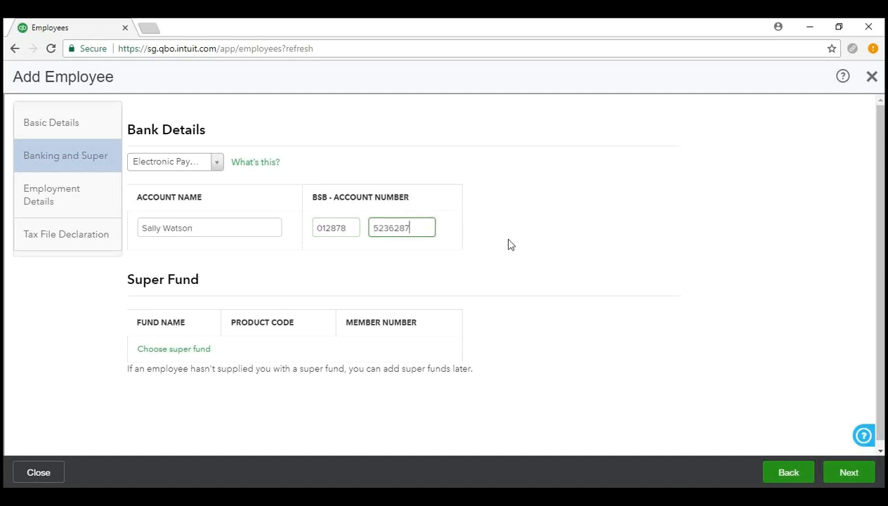
{"action": "scroll", "coordinate": [507, 241], "scroll_direction": "down", "scroll_amount": 1}
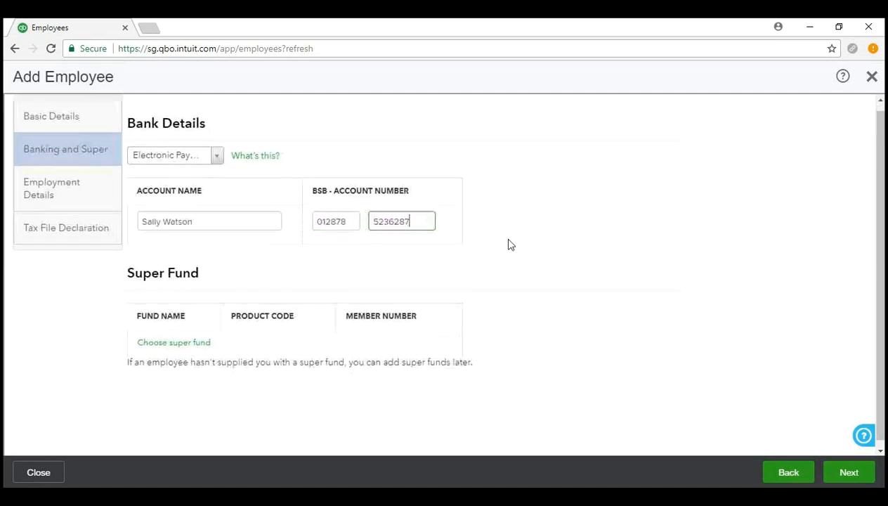
{"action": "left_click", "coordinate": [69, 355]}
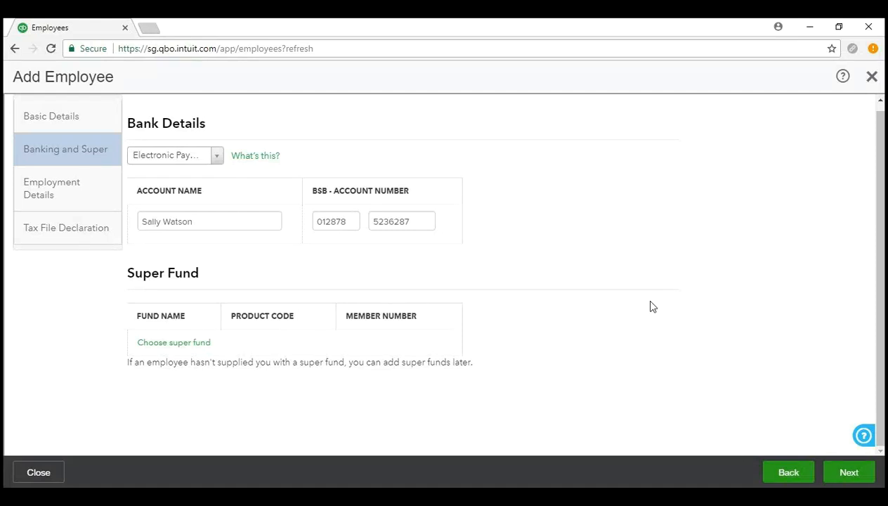
Open Choose super fund and review the Self Managed fund fields.
{"action": "left_click", "coordinate": [202, 345]}
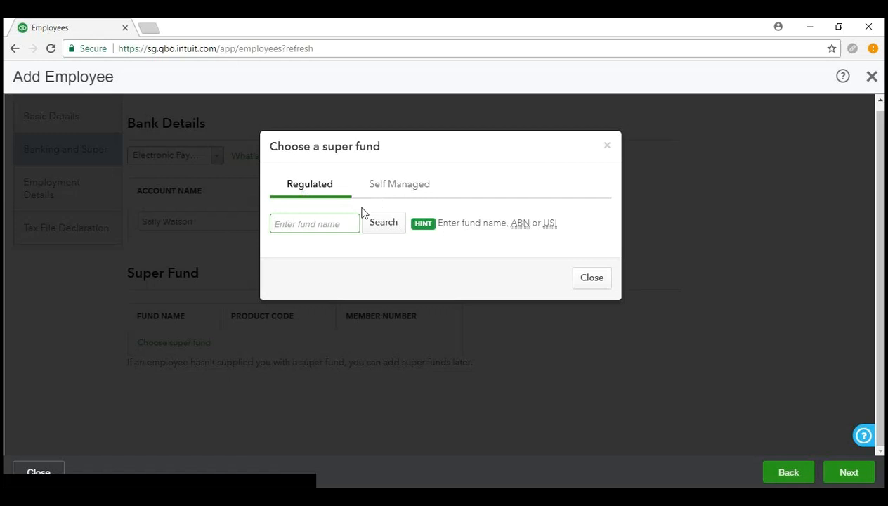
{"action": "left_click", "coordinate": [390, 186]}
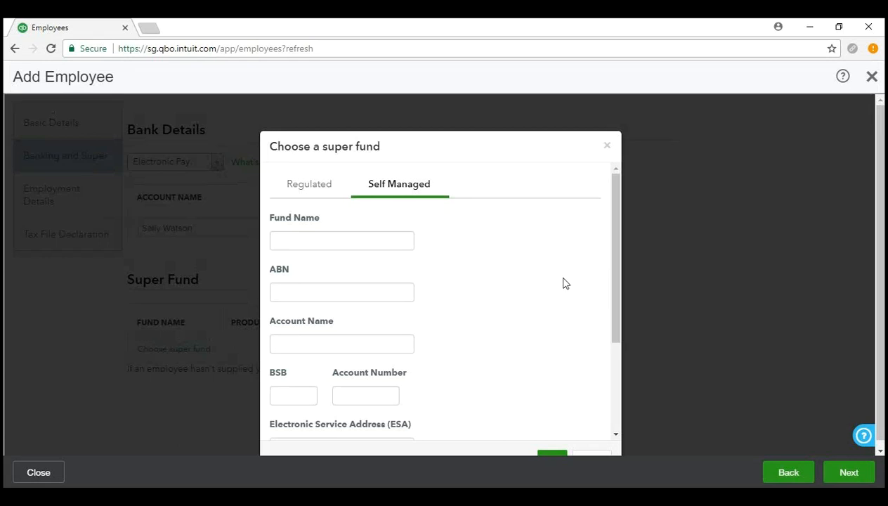
{"action": "scroll", "coordinate": [565, 283], "scroll_direction": "down", "scroll_amount": 2}
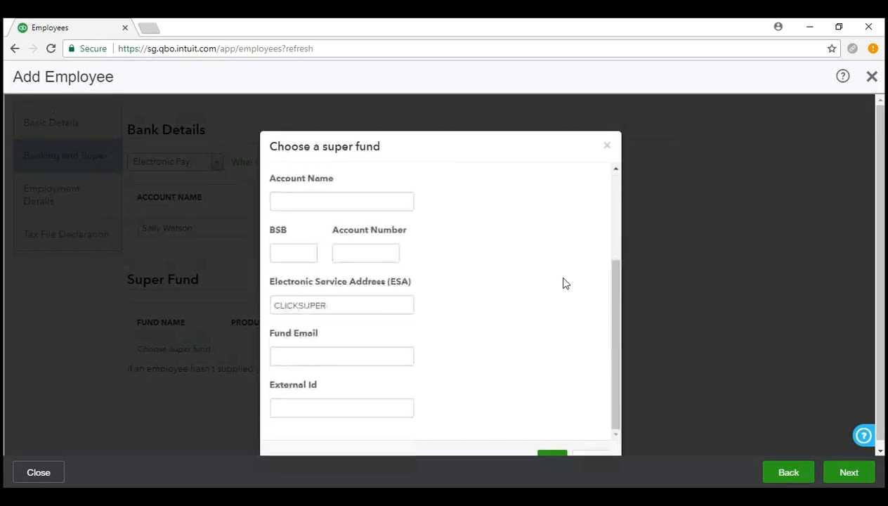
{"action": "scroll", "coordinate": [566, 283], "scroll_direction": "up", "scroll_amount": 2}
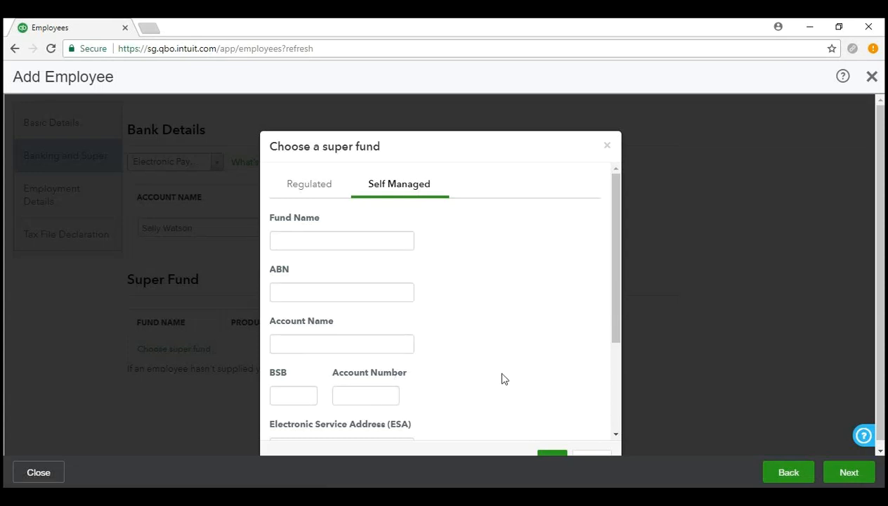
{"action": "scroll", "coordinate": [502, 377], "scroll_direction": "down", "scroll_amount": 2}
{"action": "scroll", "coordinate": [502, 377], "scroll_direction": "up", "scroll_amount": 2}
{"action": "scroll", "coordinate": [485, 385], "scroll_direction": "down", "scroll_amount": 2}
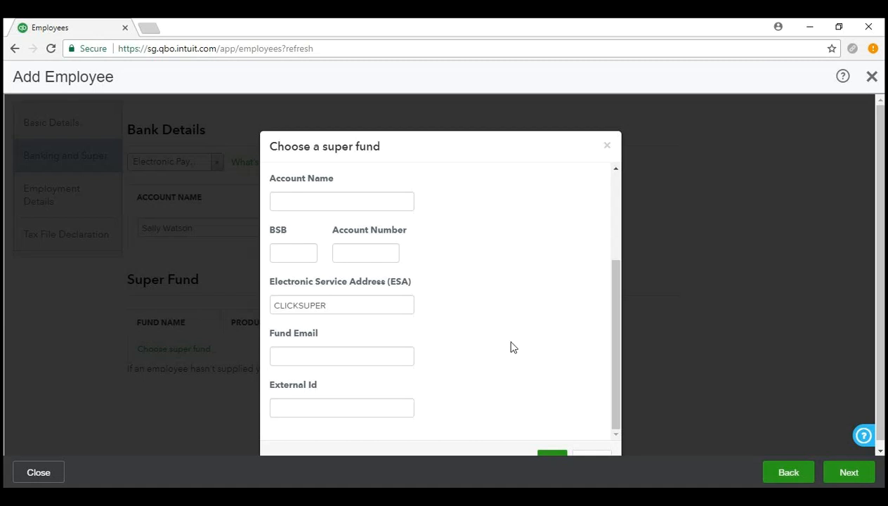
{"action": "scroll", "coordinate": [514, 348], "scroll_direction": "up", "scroll_amount": 3}
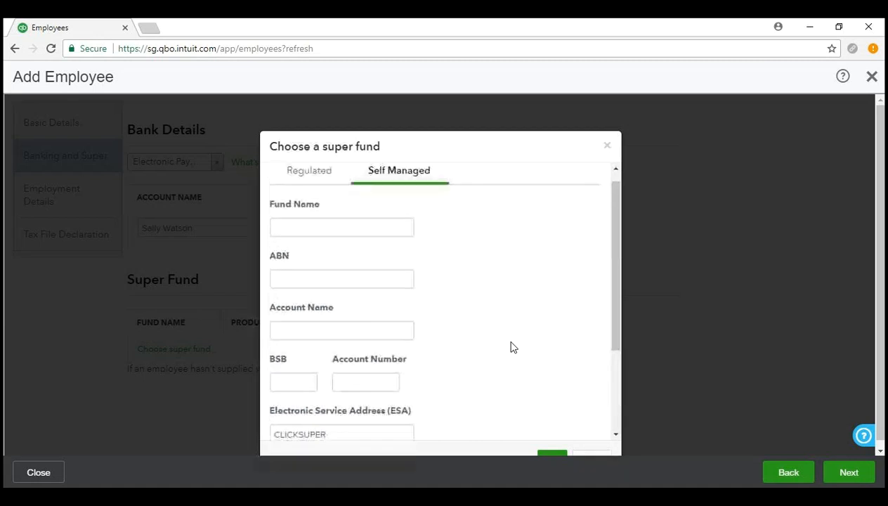
{"action": "scroll", "coordinate": [514, 348], "scroll_direction": "down", "scroll_amount": 3}
{"action": "scroll", "coordinate": [513, 348], "scroll_direction": "up", "scroll_amount": 1}
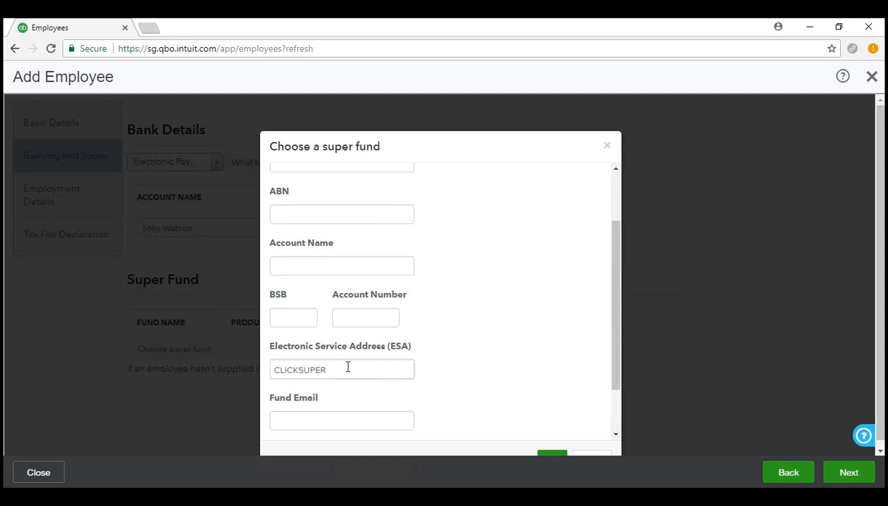
{"action": "scroll", "coordinate": [513, 319], "scroll_direction": "up", "scroll_amount": 1}
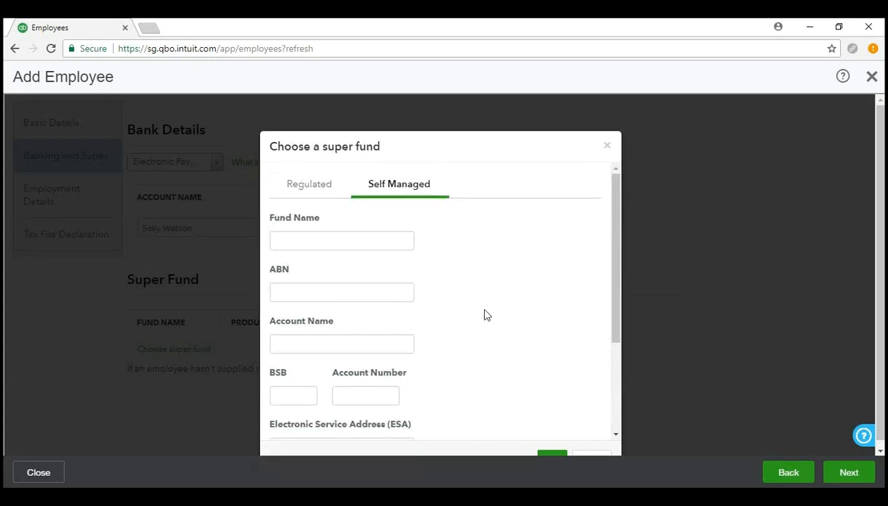
{"action": "scroll", "coordinate": [478, 317], "scroll_direction": "down", "scroll_amount": 2}
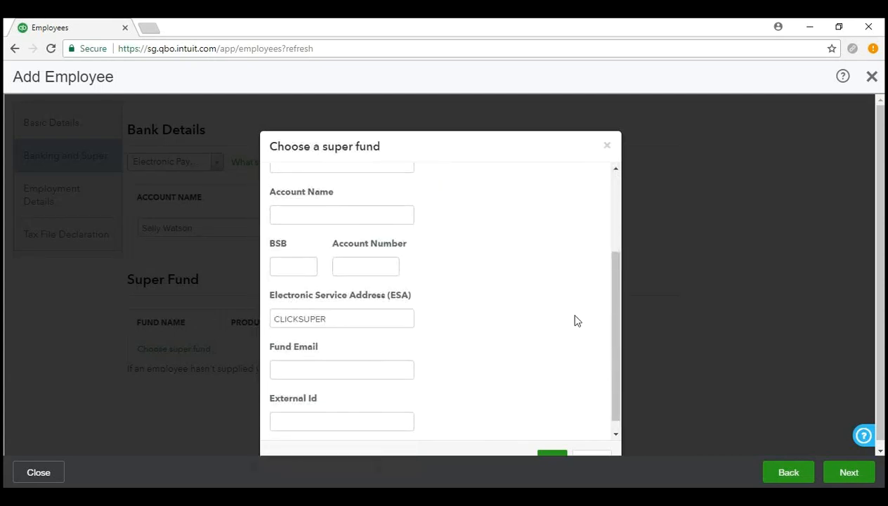
{"action": "scroll", "coordinate": [554, 314], "scroll_direction": "down", "scroll_amount": 1}
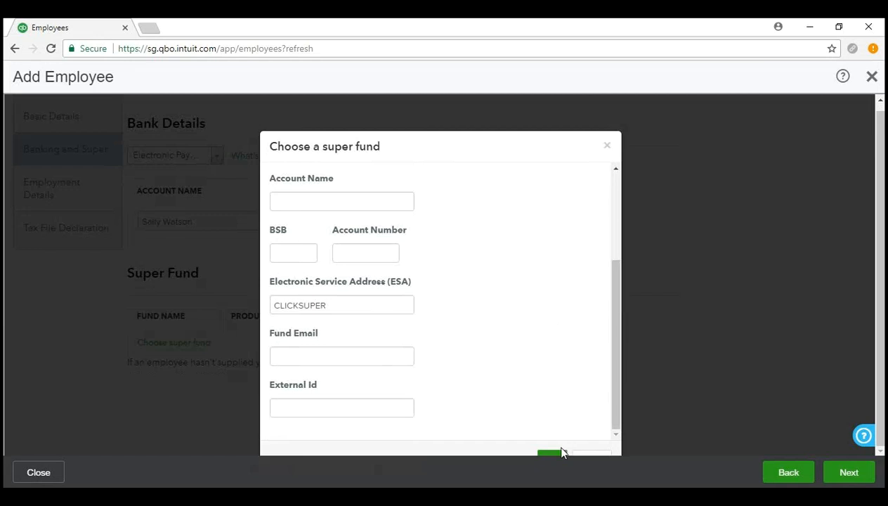
{"action": "scroll", "coordinate": [514, 307], "scroll_direction": "up", "scroll_amount": 4}
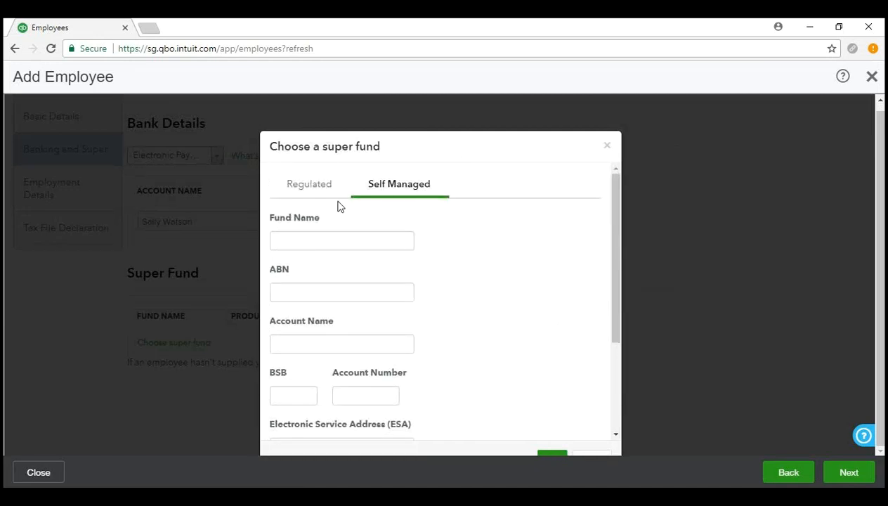
Search Regulated funds for 'hesta' and select HESTA (HST0100AU) as the super fund.
{"action": "left_click", "coordinate": [316, 188]}
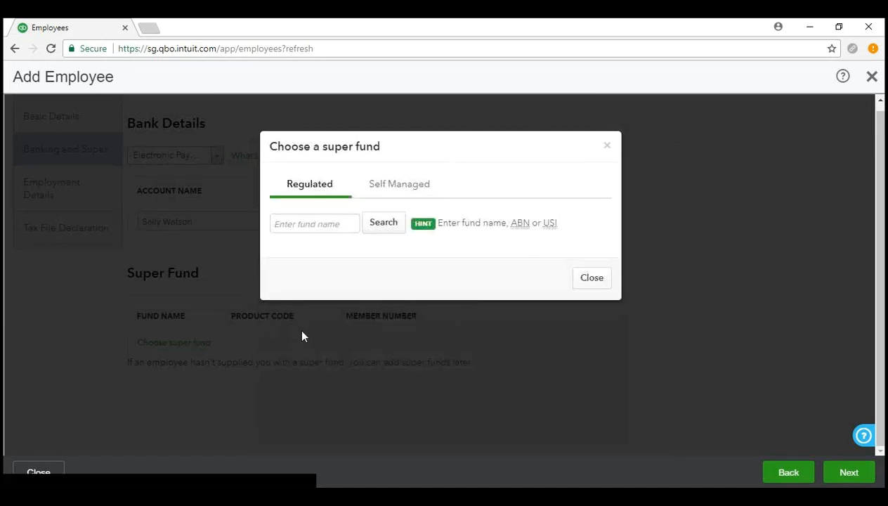
{"action": "left_click", "coordinate": [319, 223]}
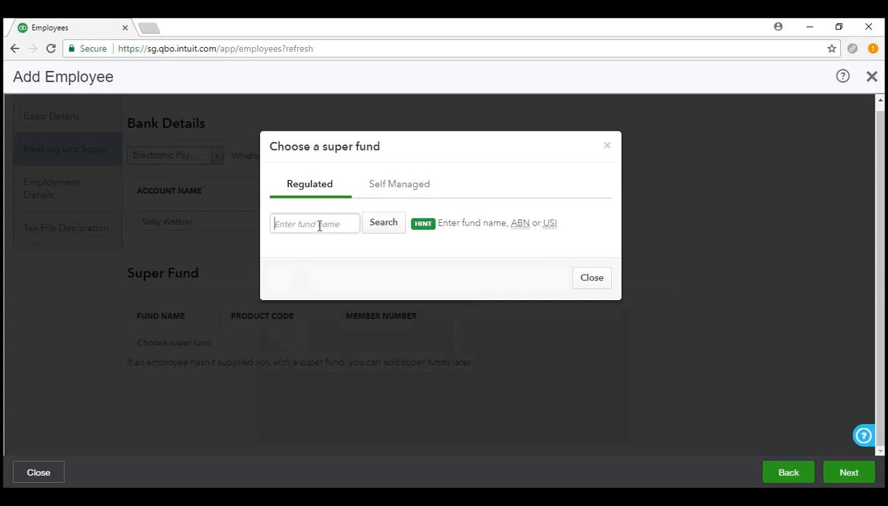
{"action": "type", "text": "hesta"}
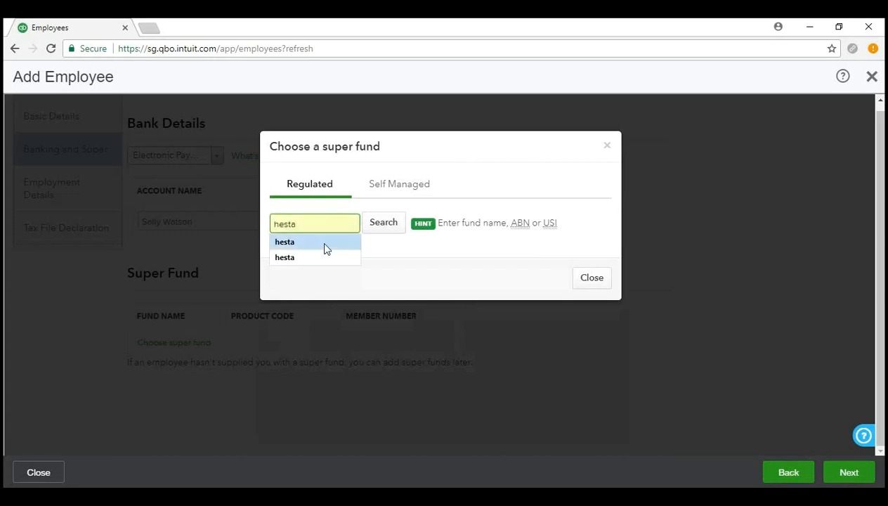
{"action": "left_click", "coordinate": [325, 248]}
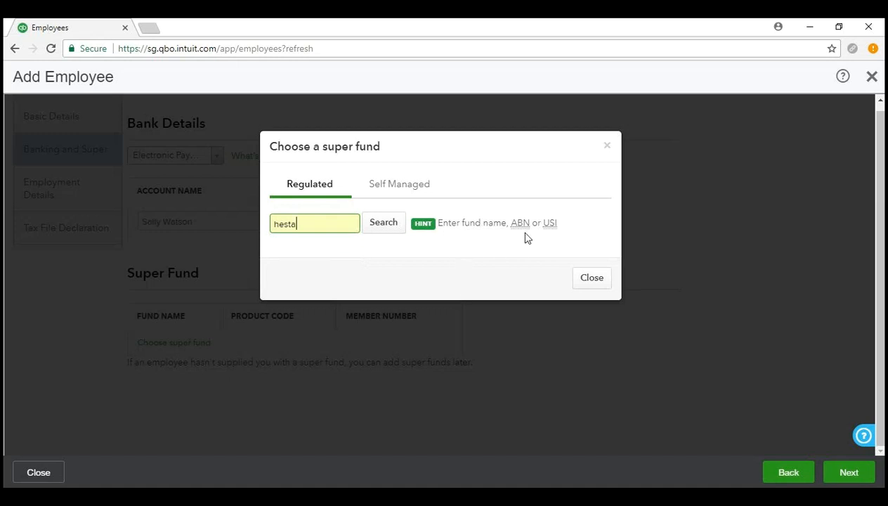
{"action": "mouse_move", "coordinate": [555, 229]}
{"action": "left_click", "coordinate": [385, 223]}
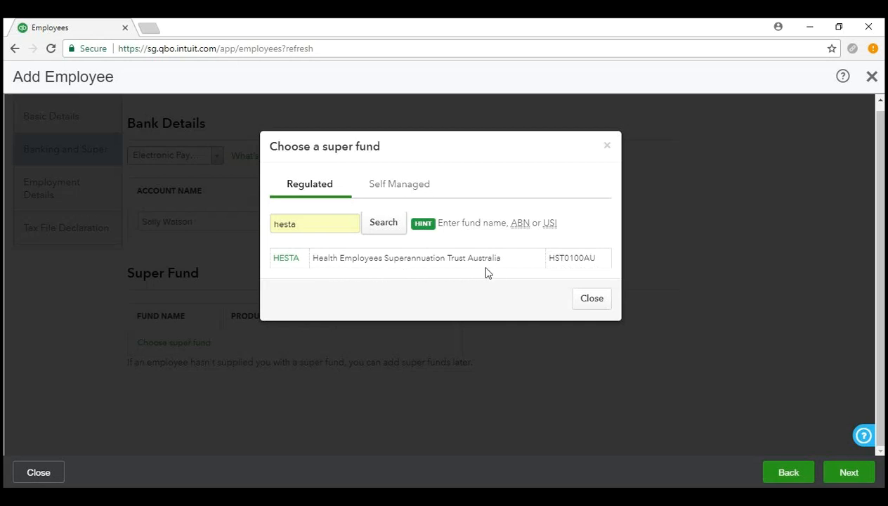
{"action": "left_click", "coordinate": [285, 259]}
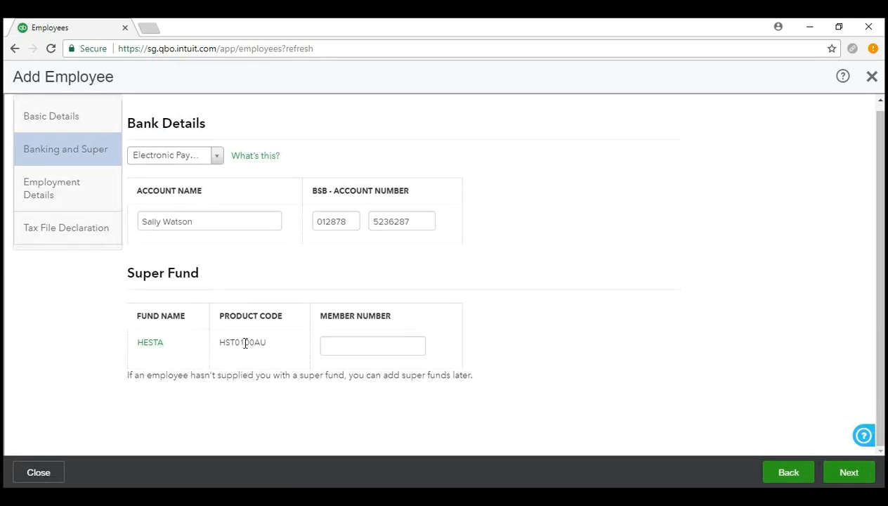
Enter the employee's member number for the HESTA fund.
{"action": "left_click", "coordinate": [387, 348]}
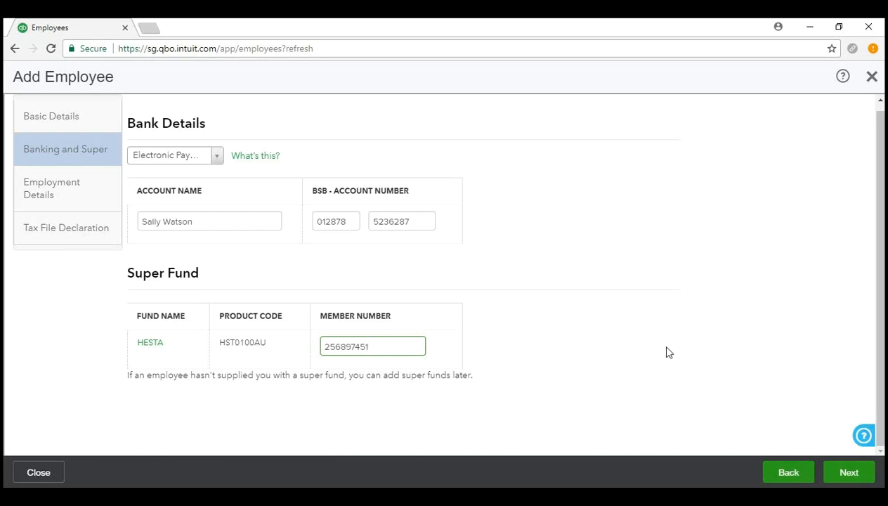
{"action": "left_click", "coordinate": [848, 473]}
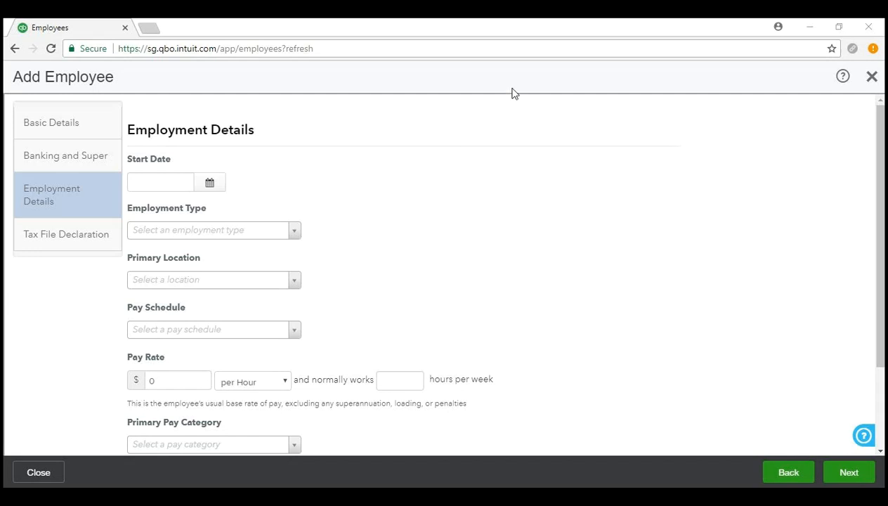
{"action": "scroll", "coordinate": [493, 250], "scroll_direction": "down", "scroll_amount": 3}
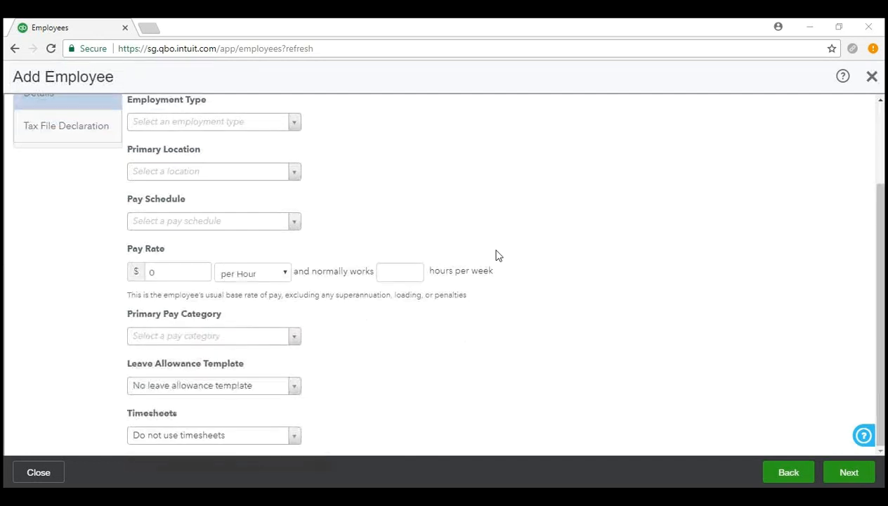
{"action": "scroll", "coordinate": [491, 249], "scroll_direction": "up", "scroll_amount": 3}
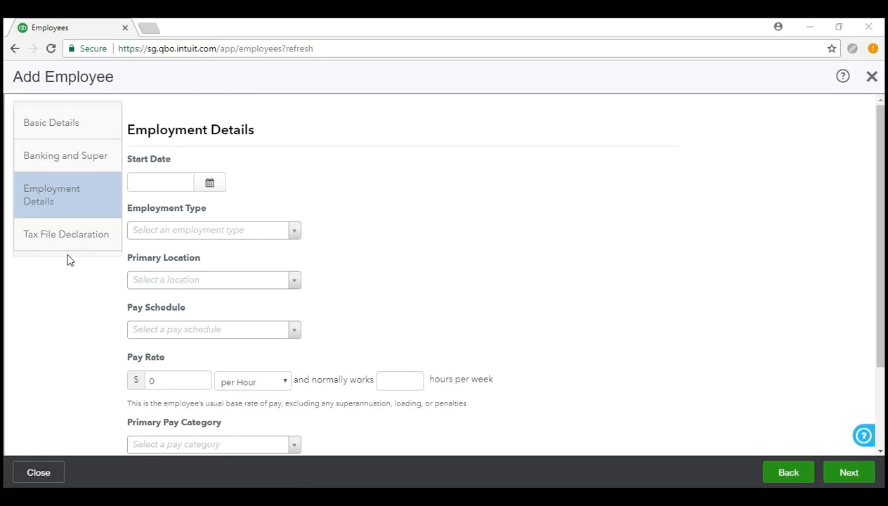
Set the start date to 19 March 2018, employment type to Full Time, and primary location to 26March2018.
{"action": "left_click", "coordinate": [210, 186]}
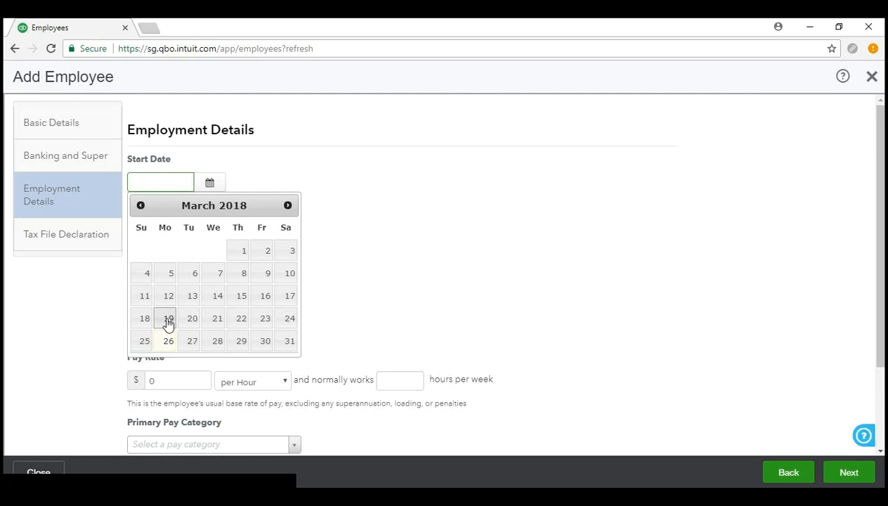
{"action": "left_click", "coordinate": [168, 324]}
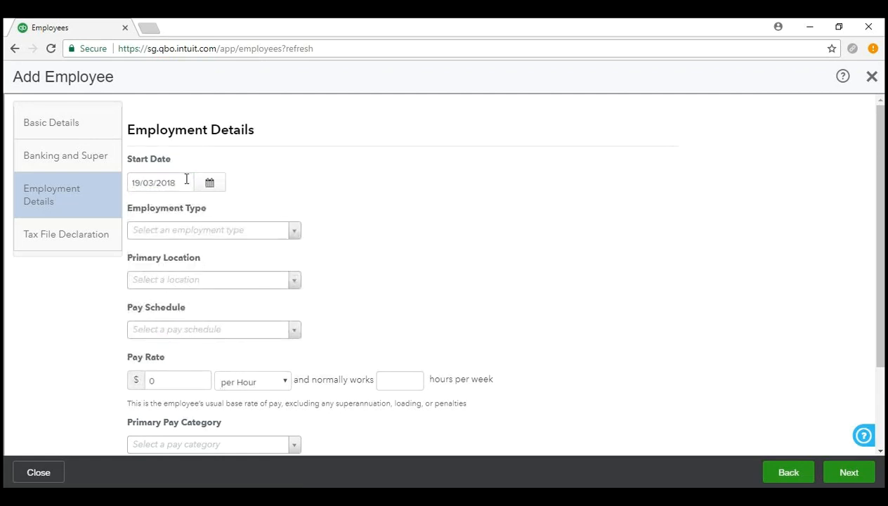
{"action": "left_click", "coordinate": [293, 232]}
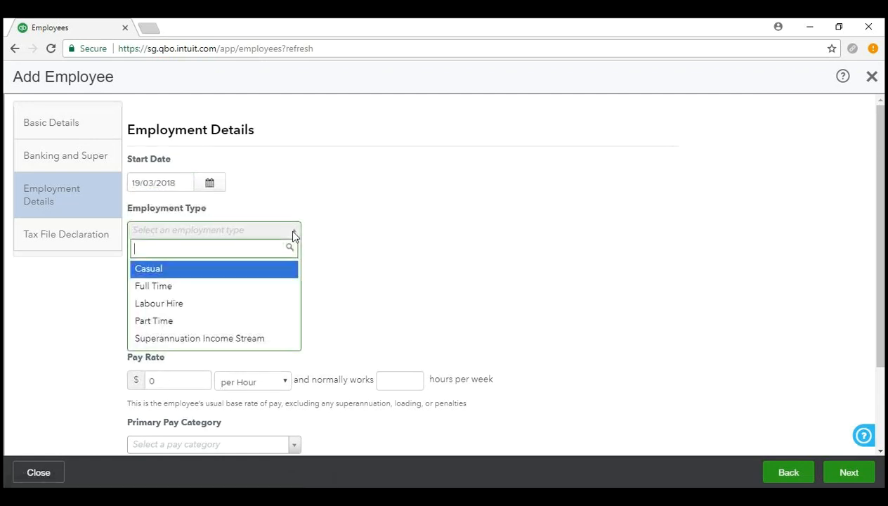
{"action": "left_click", "coordinate": [283, 288]}
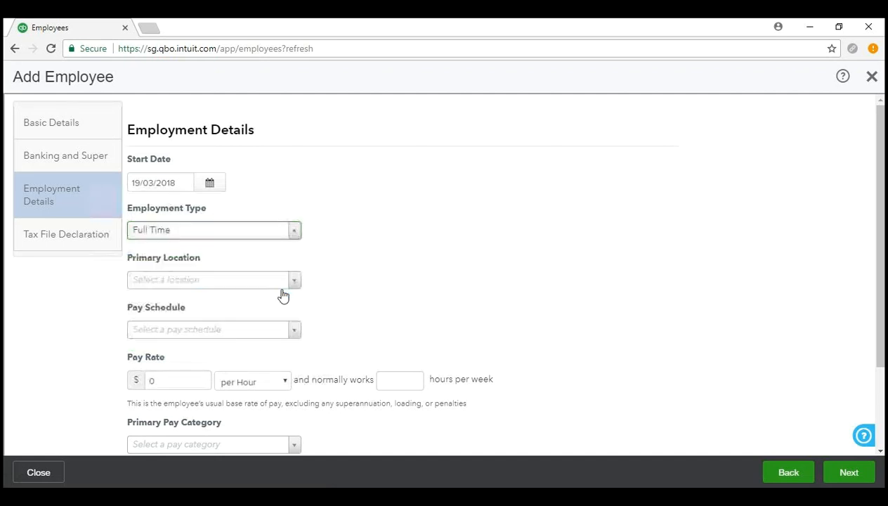
{"action": "left_click", "coordinate": [293, 282]}
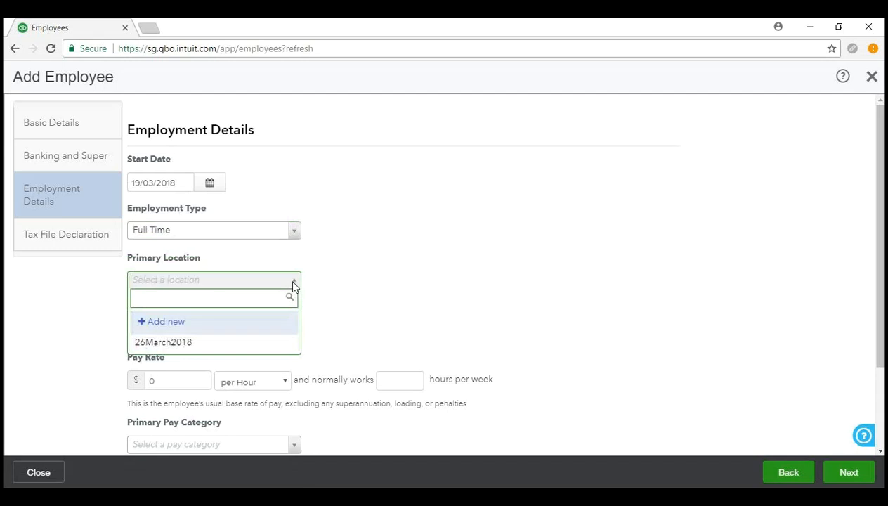
{"action": "left_click", "coordinate": [281, 342]}
{"action": "scroll", "coordinate": [486, 310], "scroll_direction": "down", "scroll_amount": 1}
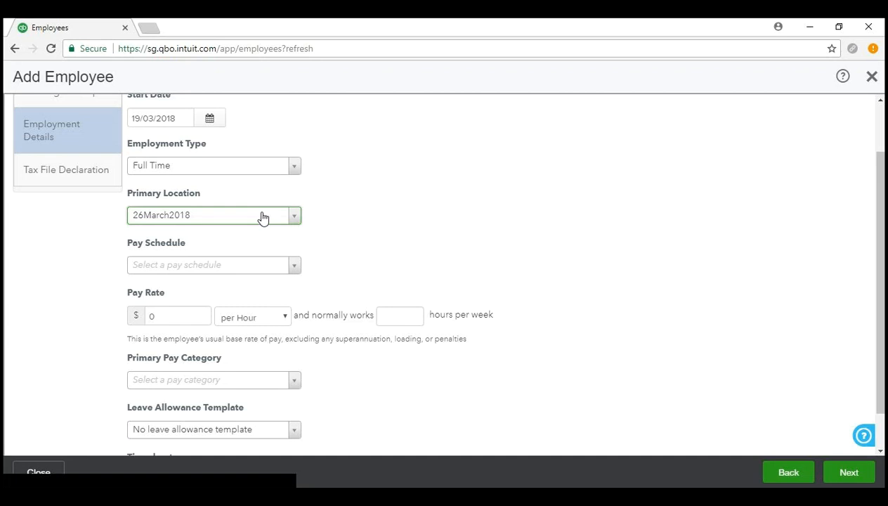
{"action": "scroll", "coordinate": [559, 224], "scroll_direction": "down", "scroll_amount": 1}
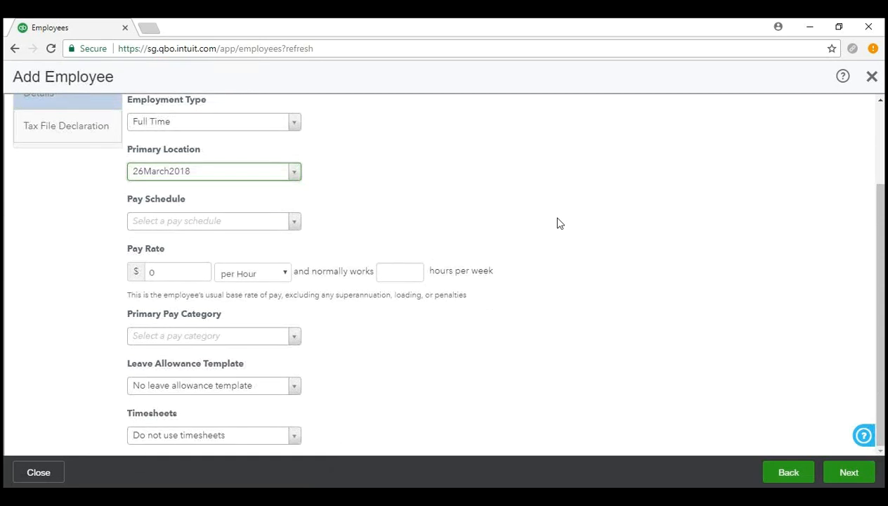
{"action": "scroll", "coordinate": [560, 223], "scroll_direction": "up", "scroll_amount": 1}
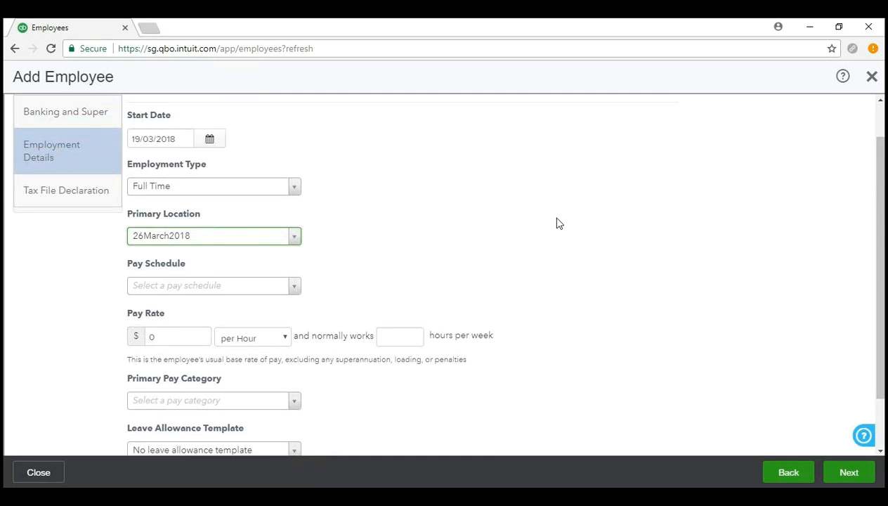
{"action": "scroll", "coordinate": [555, 223], "scroll_direction": "down", "scroll_amount": 1}
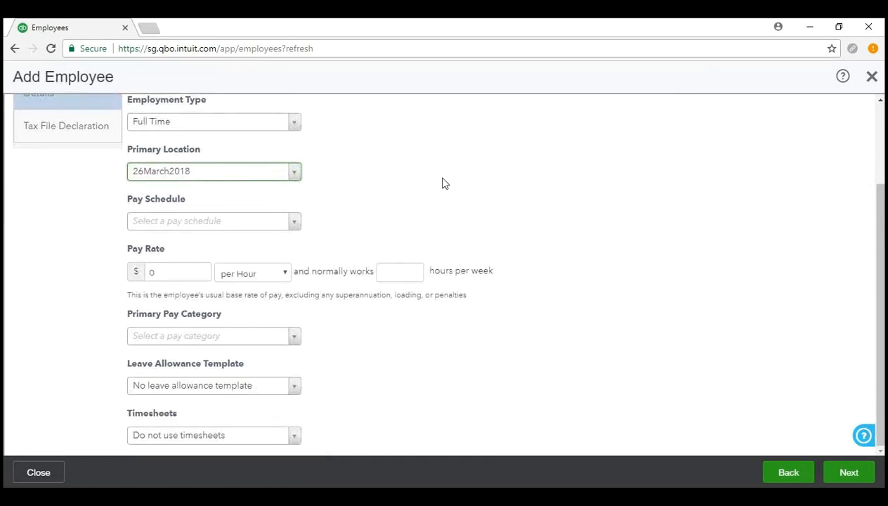
Put the employee on the Weekly pay schedule.
{"action": "left_click", "coordinate": [294, 223]}
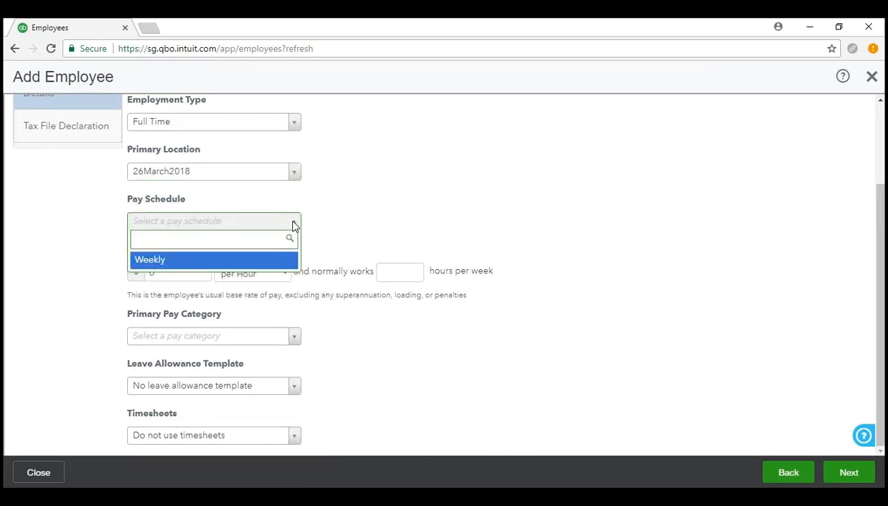
{"action": "left_click", "coordinate": [258, 261]}
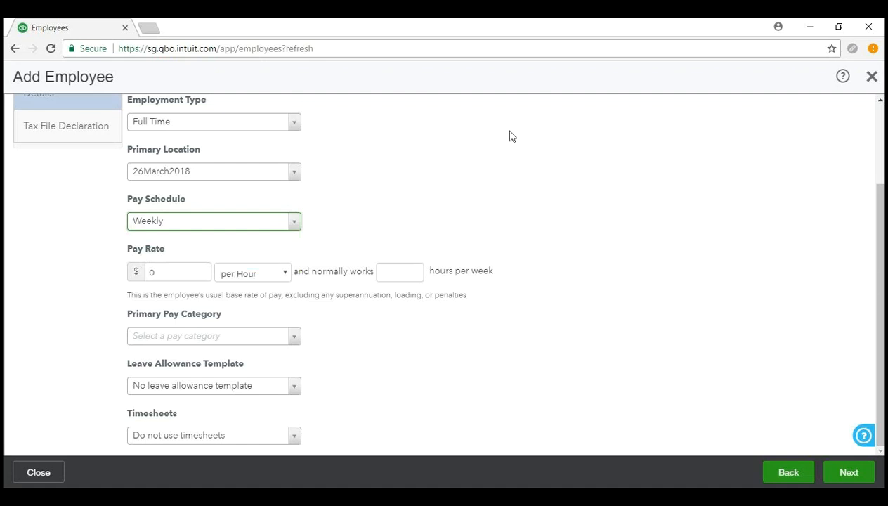
{"action": "left_click", "coordinate": [406, 53]}
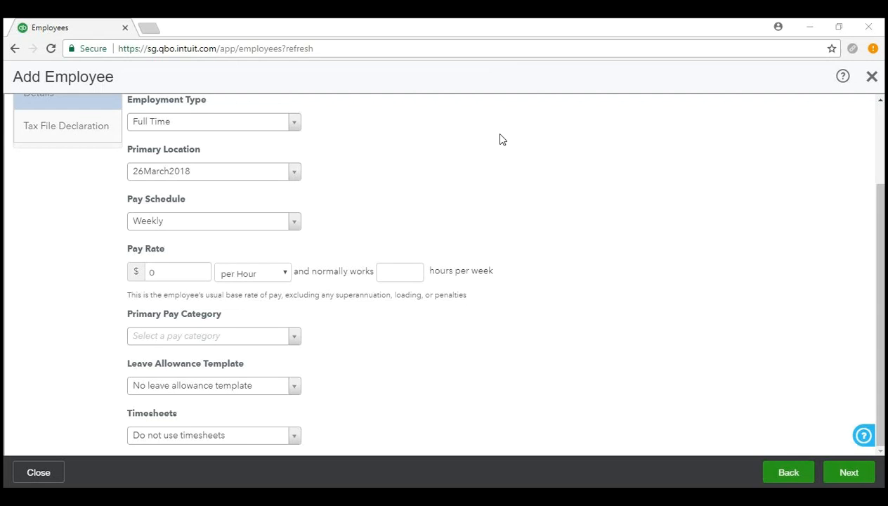
{"action": "left_click", "coordinate": [294, 221]}
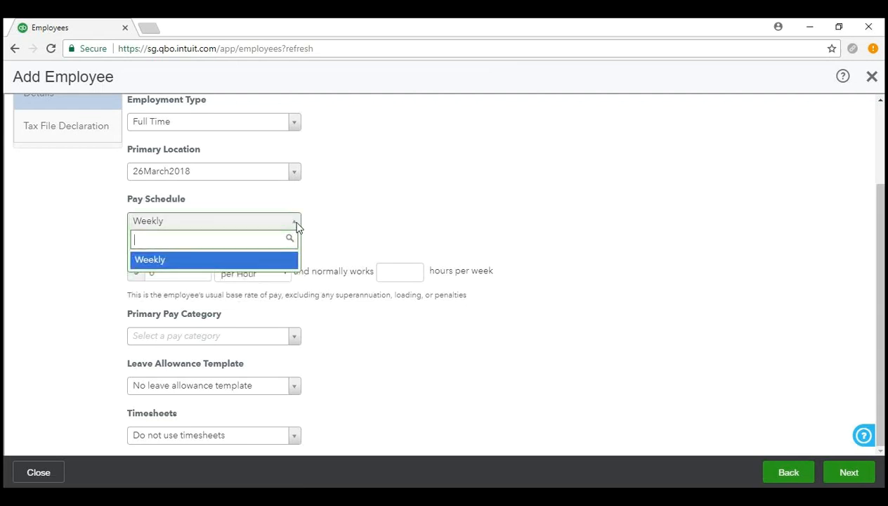
{"action": "left_click", "coordinate": [295, 222]}
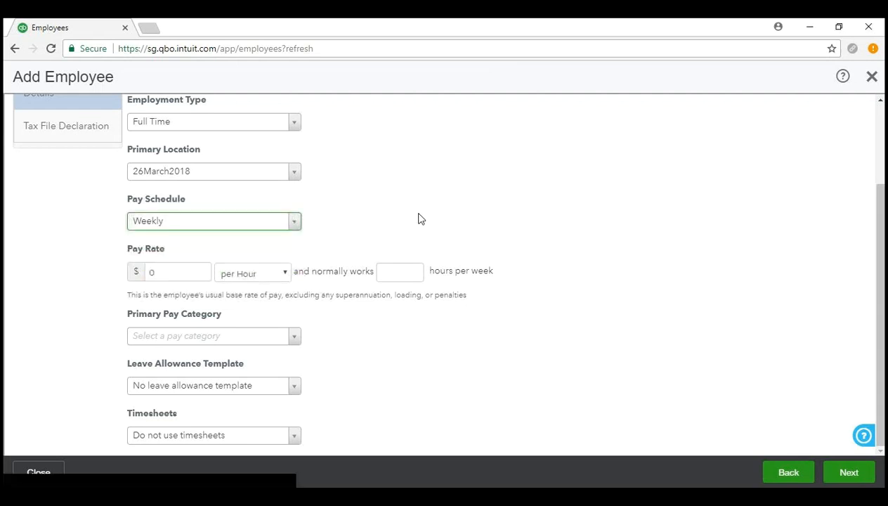
Set the pay rate to 60000 per Annum with a standard 38-hour week.
{"action": "left_click", "coordinate": [161, 272]}
{"action": "type", "text": "60000"}
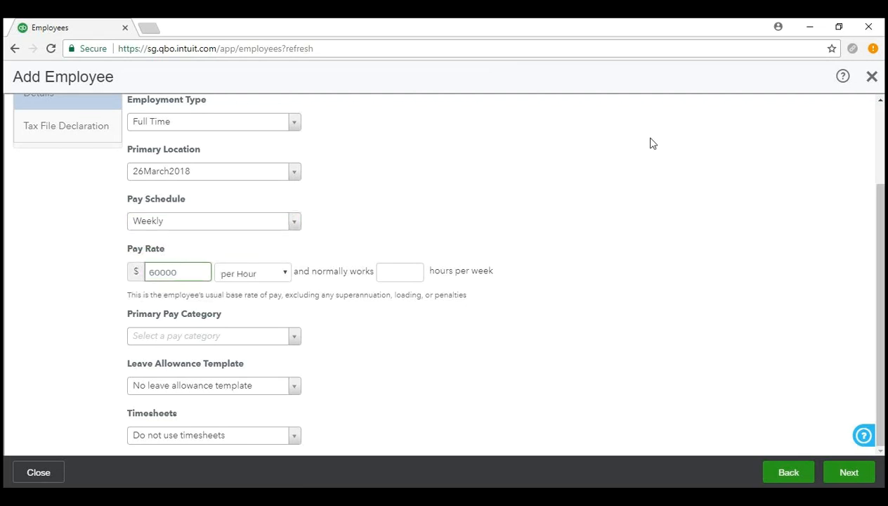
{"action": "left_click", "coordinate": [241, 279]}
{"action": "left_click", "coordinate": [259, 302]}
{"action": "left_click", "coordinate": [411, 271]}
{"action": "type", "text": "38"}
{"action": "left_click", "coordinate": [404, 369]}
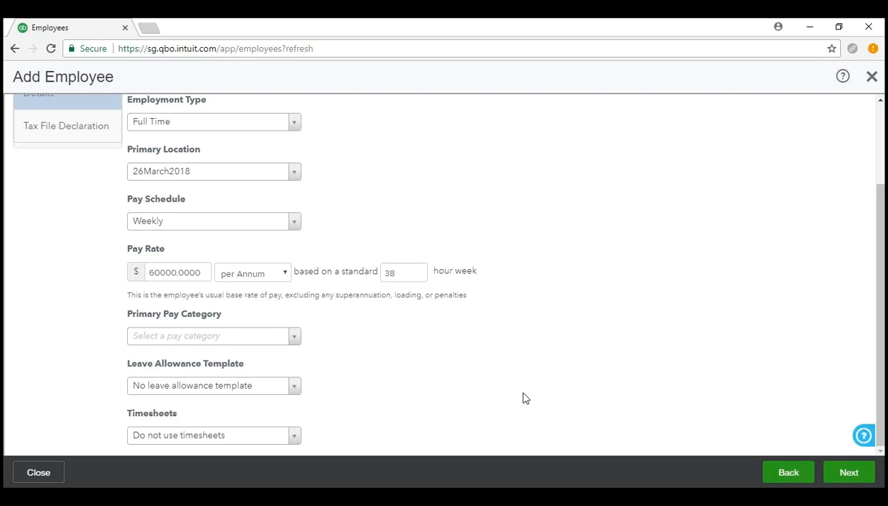
Choose Permanent Ordinary Hours as the primary pay category, giving an equivalent rate of $30.36 per hour.
{"action": "left_click", "coordinate": [300, 340]}
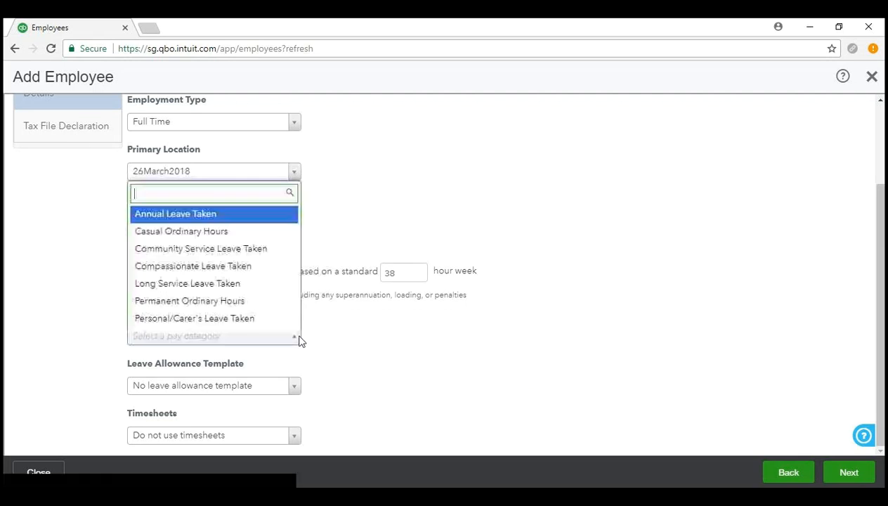
{"action": "left_click", "coordinate": [274, 306]}
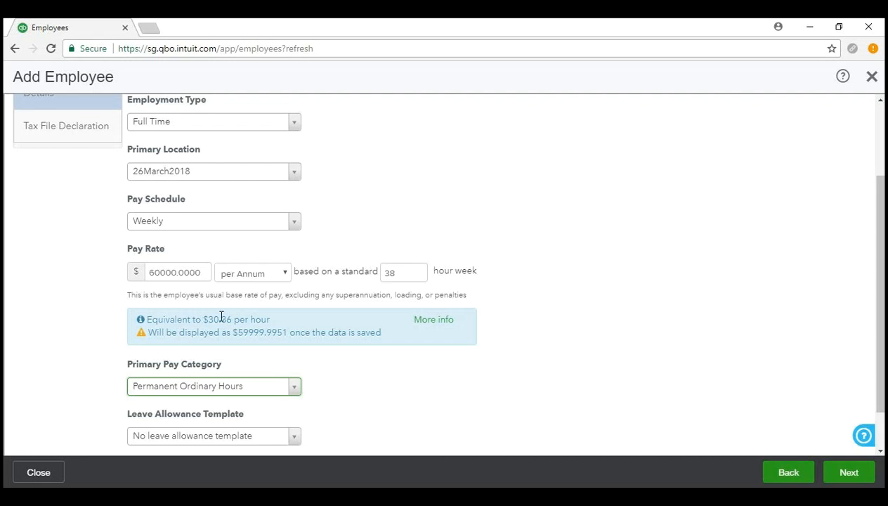
{"action": "scroll", "coordinate": [589, 361], "scroll_direction": "down", "scroll_amount": 1}
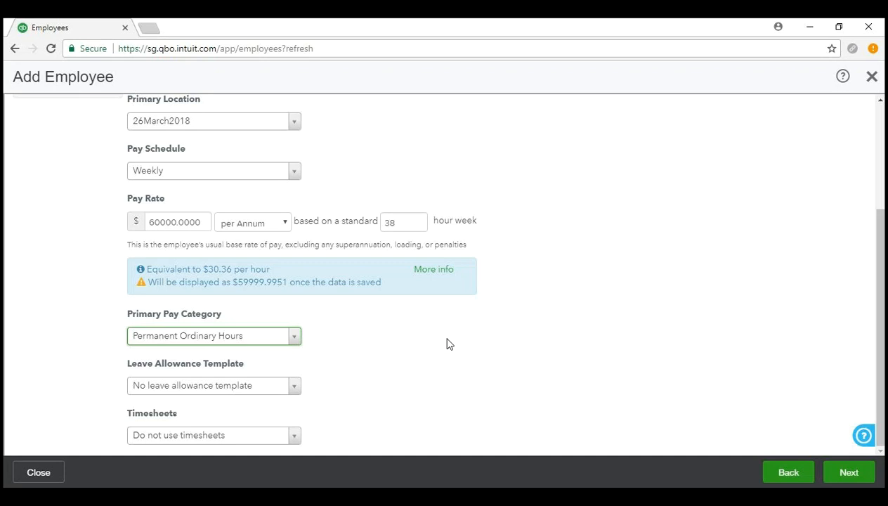
{"action": "left_click", "coordinate": [294, 339]}
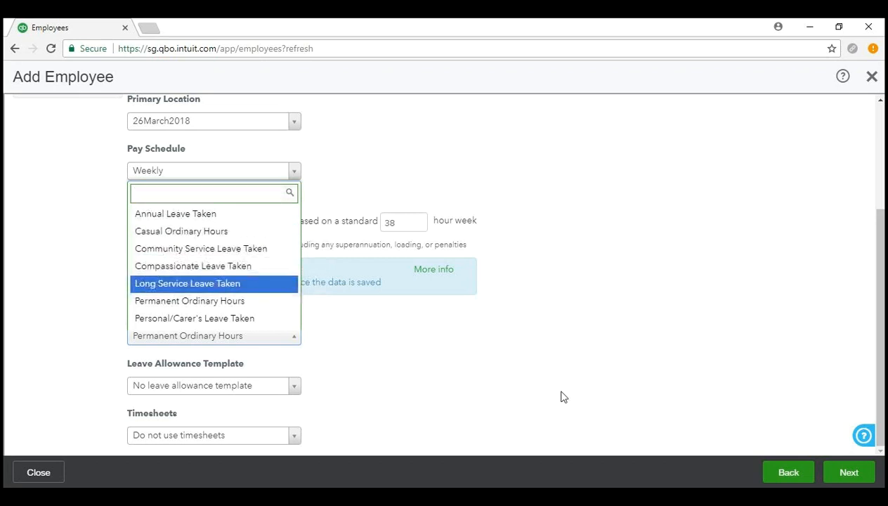
{"action": "left_click", "coordinate": [540, 368]}
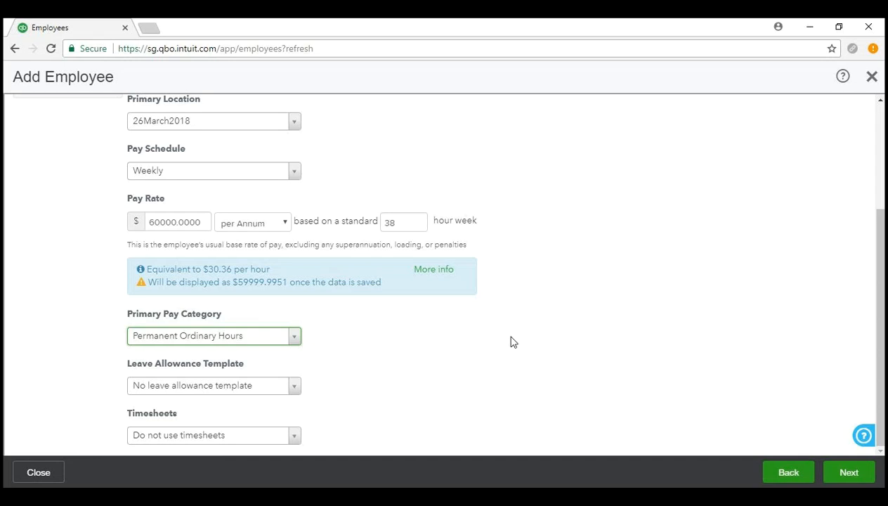
{"action": "left_click", "coordinate": [373, 386]}
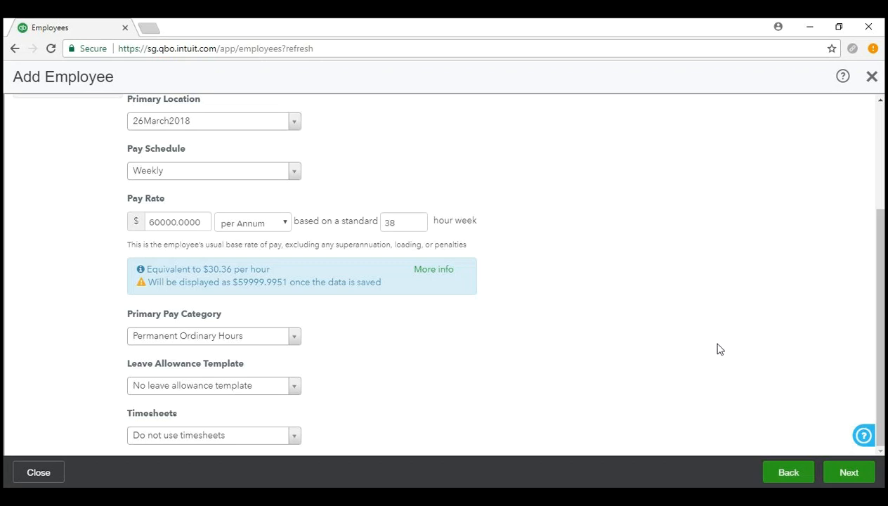
Review the Weekly, $60000-per-annum, 38-hour employment details and continue to the Tax File Declaration.
{"action": "scroll", "coordinate": [520, 416], "scroll_direction": "up", "scroll_amount": 2}
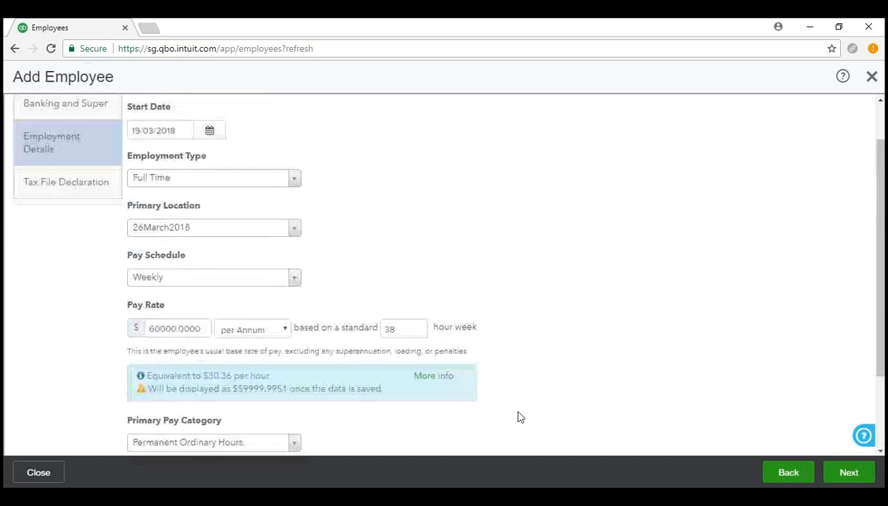
{"action": "scroll", "coordinate": [520, 416], "scroll_direction": "down", "scroll_amount": 2}
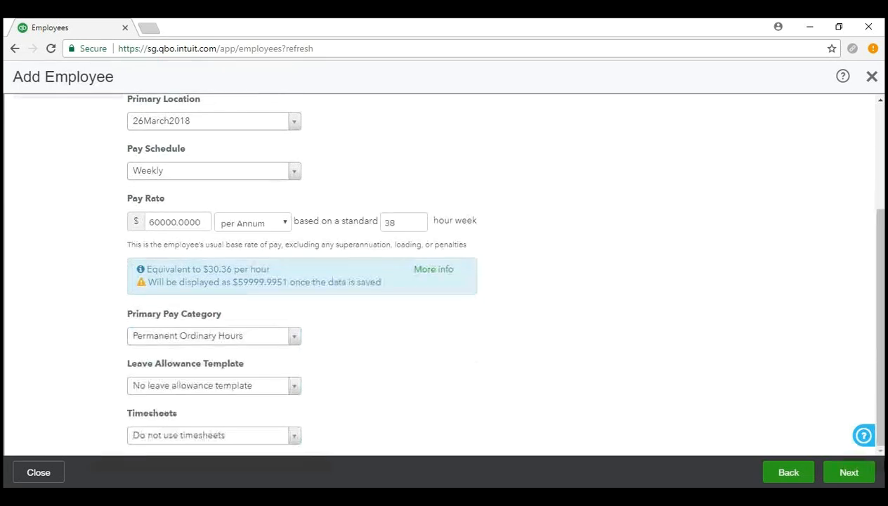
{"action": "left_click", "coordinate": [834, 478]}
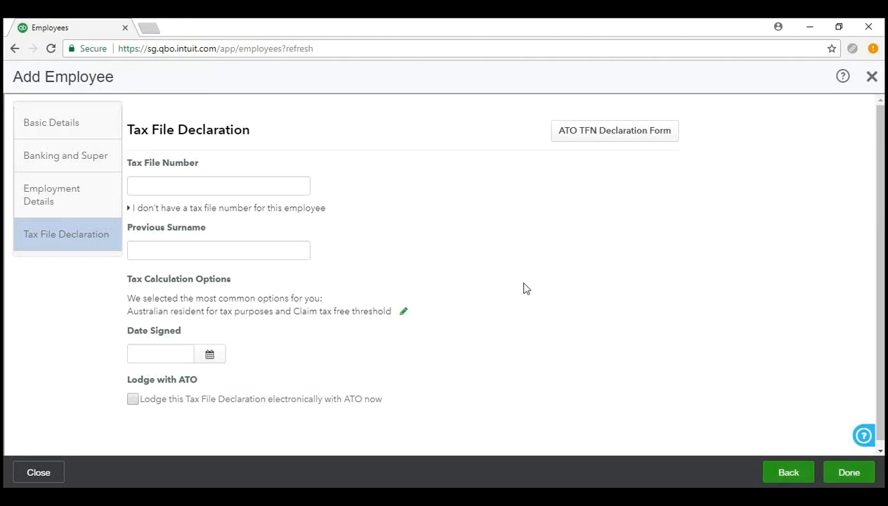
Enter the employee's tax file number, briefly expanding then collapsing the no-TFN options.
{"action": "left_click", "coordinate": [287, 186]}
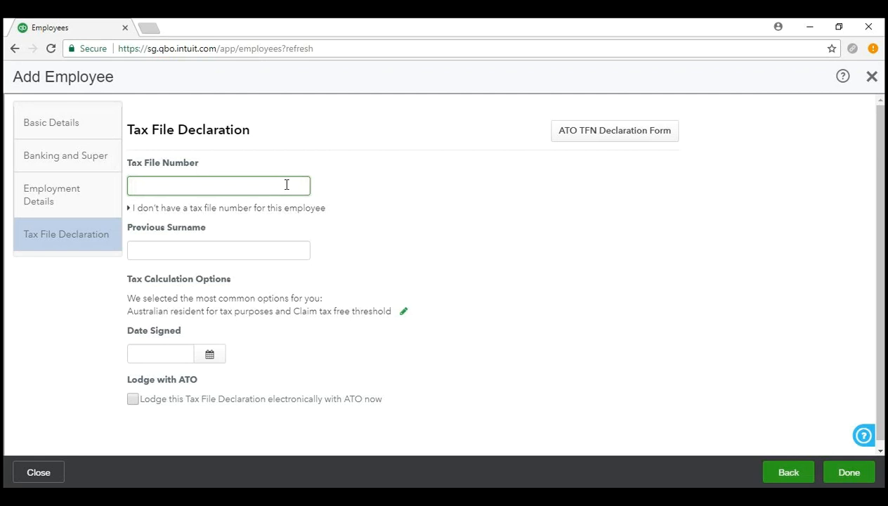
{"action": "type", "text": "111-111-111"}
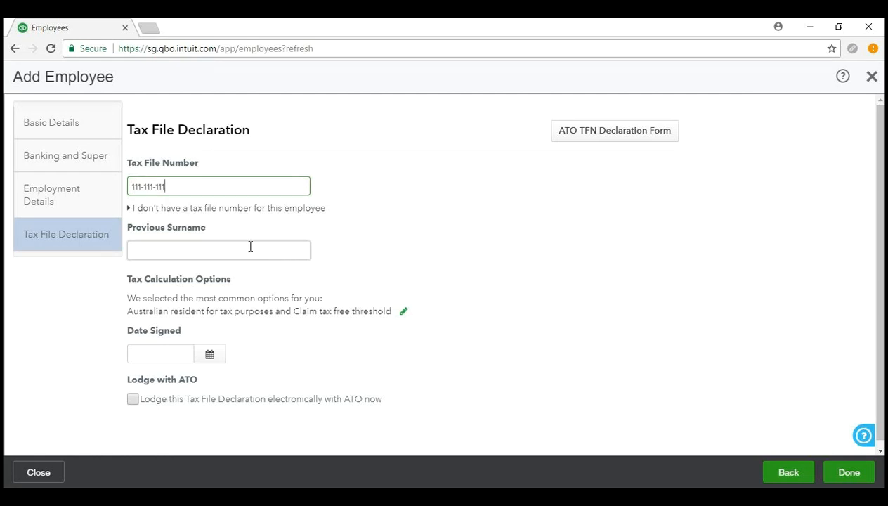
{"action": "left_click", "coordinate": [164, 211]}
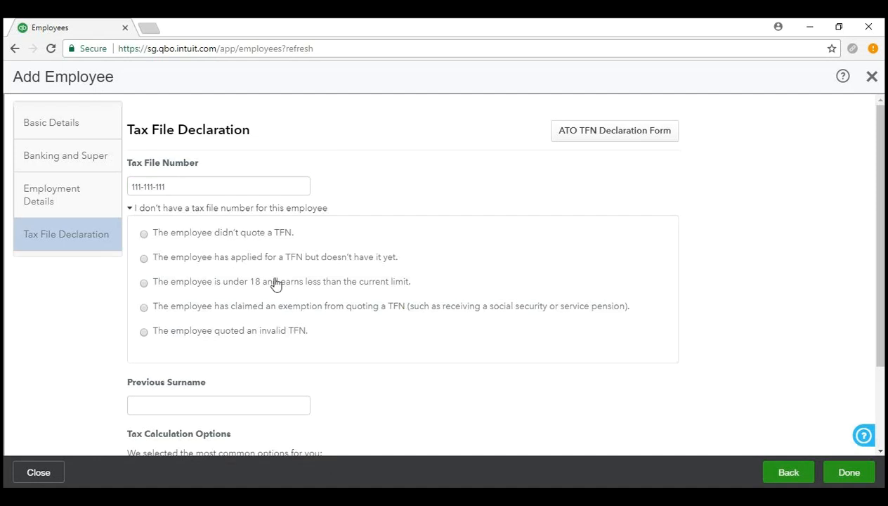
{"action": "left_click", "coordinate": [253, 212]}
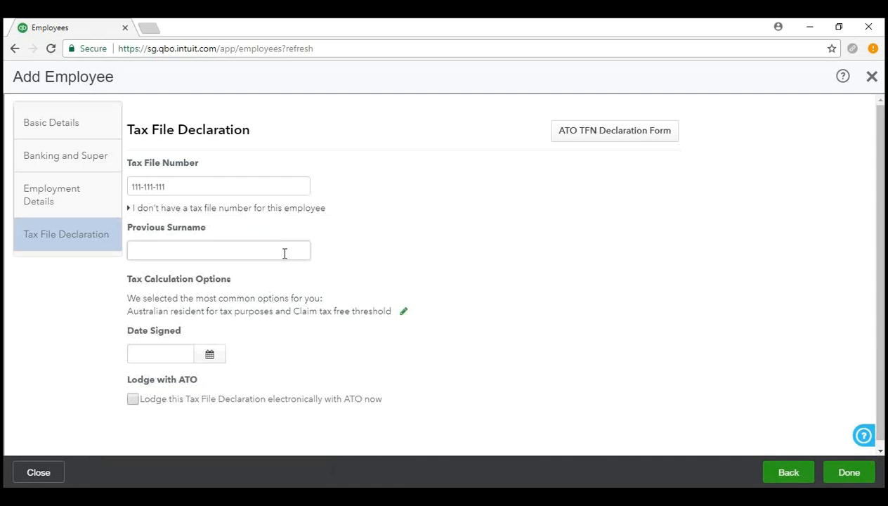
{"action": "scroll", "coordinate": [476, 242], "scroll_direction": "down", "scroll_amount": 1}
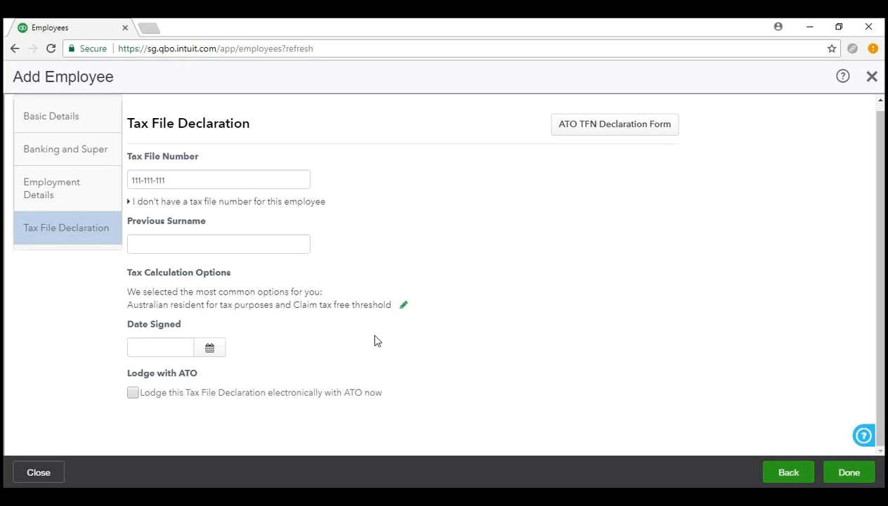
Edit Tax Calculation Options: Australian resident and tax-free threshold ticked, Medicare levy exemption None.
{"action": "left_click", "coordinate": [405, 309]}
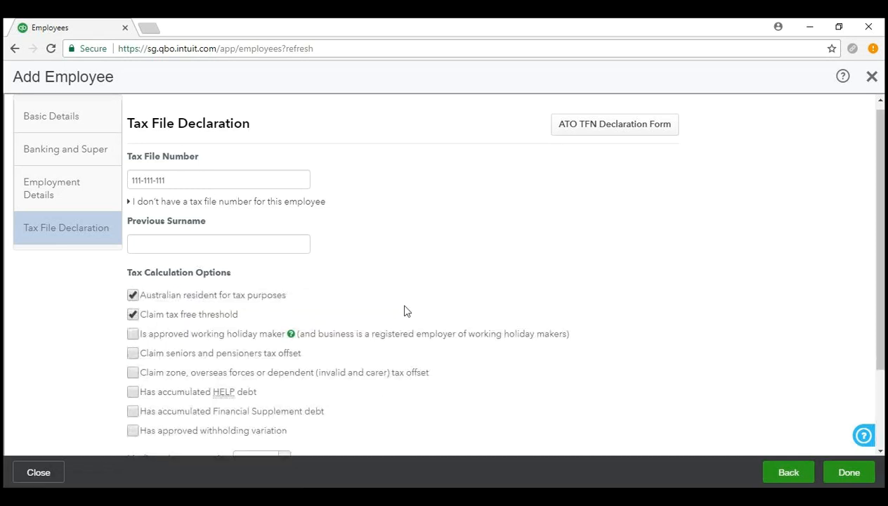
{"action": "scroll", "coordinate": [716, 281], "scroll_direction": "down", "scroll_amount": 2}
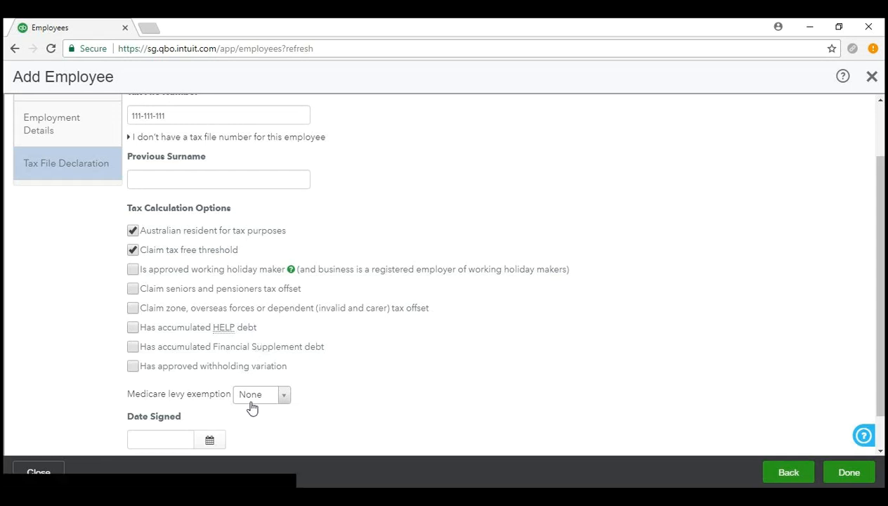
{"action": "scroll", "coordinate": [251, 411], "scroll_direction": "down", "scroll_amount": 1}
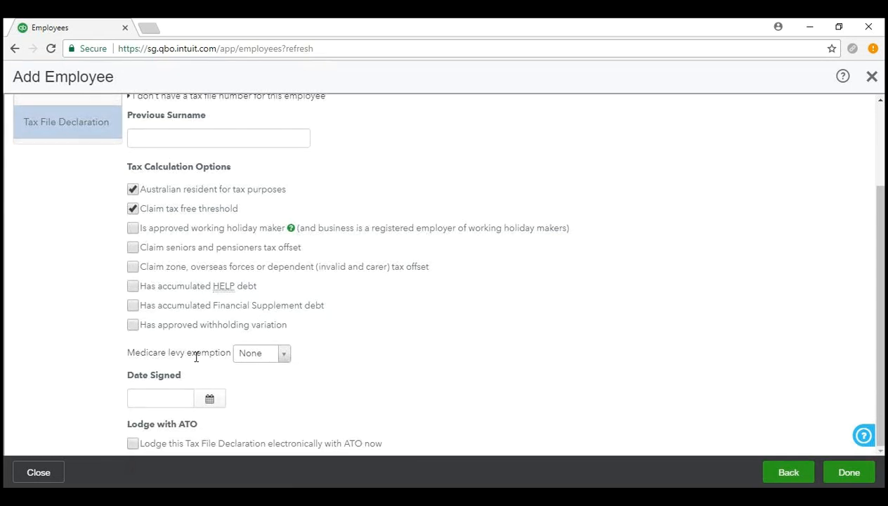
{"action": "left_click", "coordinate": [284, 356]}
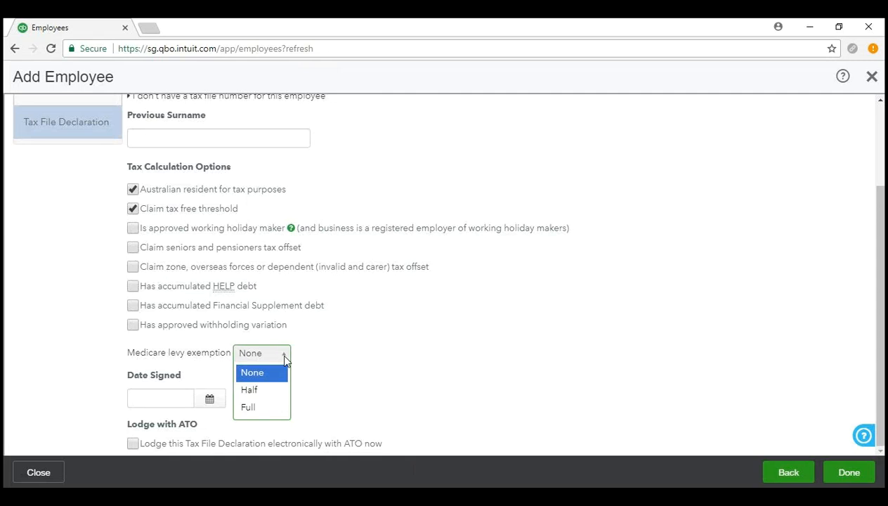
{"action": "left_click", "coordinate": [284, 358]}
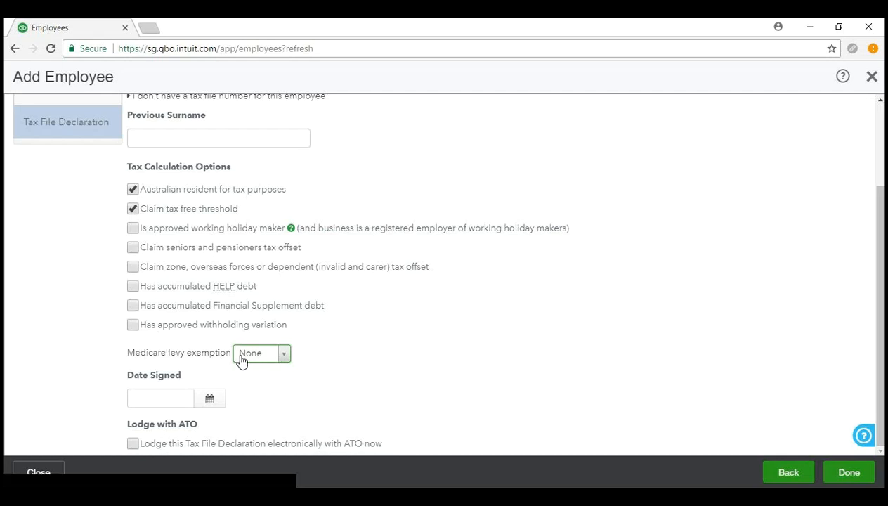
{"action": "left_click", "coordinate": [165, 400]}
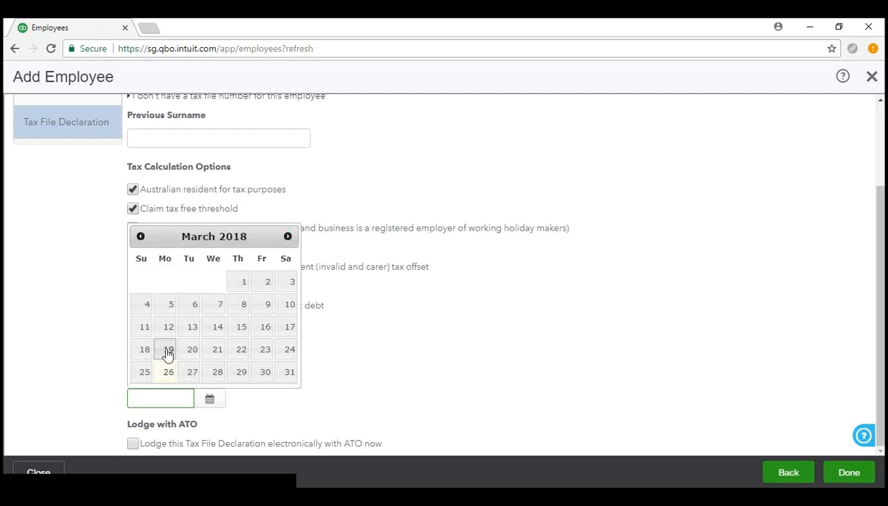
Set the Date Signed to 20/03/2018 and review the completed declaration.
{"action": "left_click", "coordinate": [191, 351]}
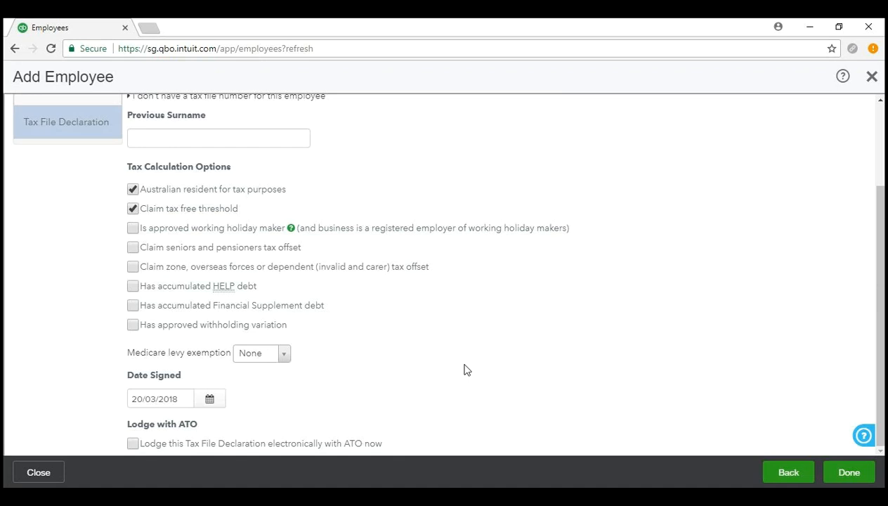
{"action": "scroll", "coordinate": [464, 370], "scroll_direction": "up", "scroll_amount": 2}
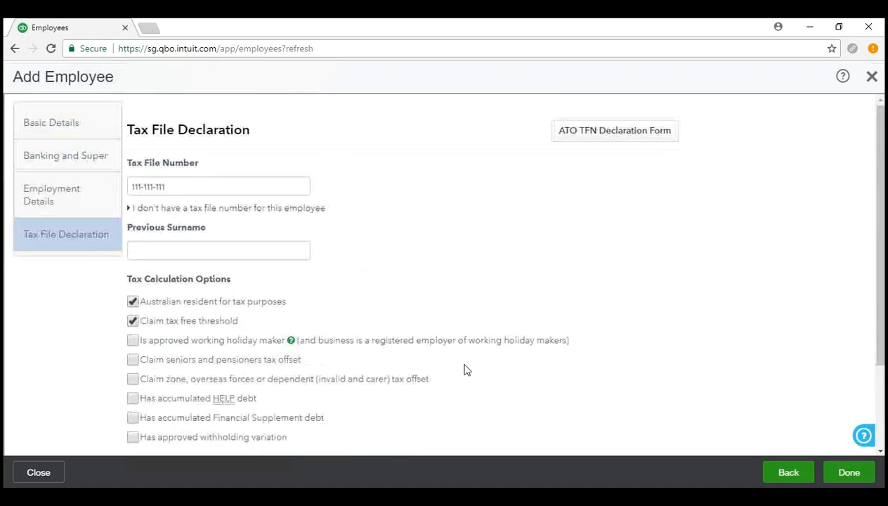
{"action": "scroll", "coordinate": [464, 370], "scroll_direction": "down", "scroll_amount": 2}
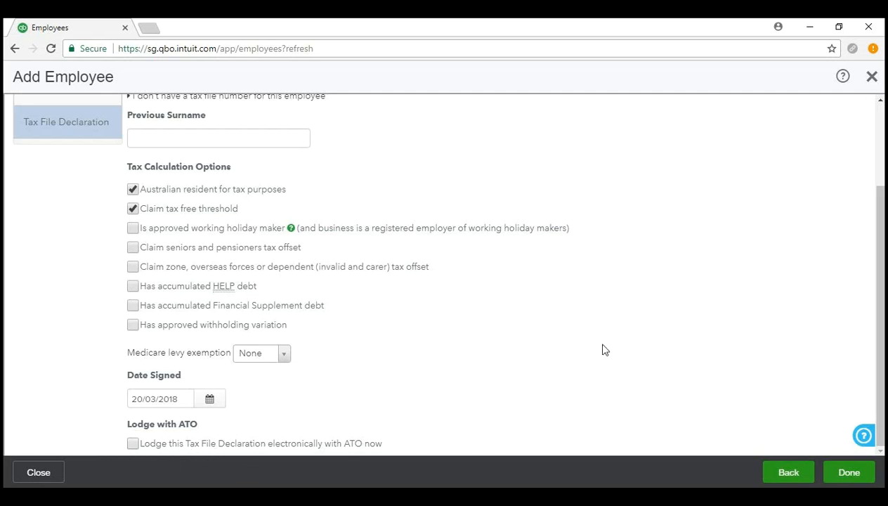
{"action": "left_click", "coordinate": [849, 475]}
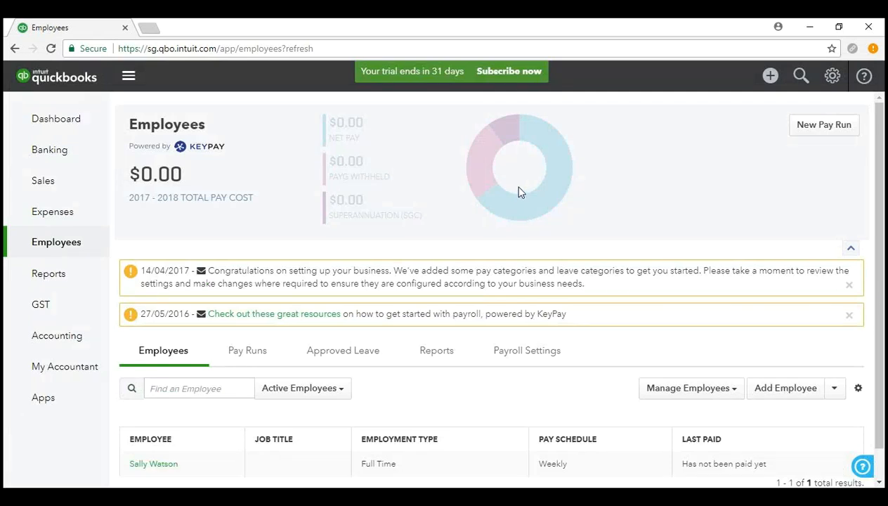
{"action": "scroll", "coordinate": [520, 191], "scroll_direction": "down", "scroll_amount": 1}
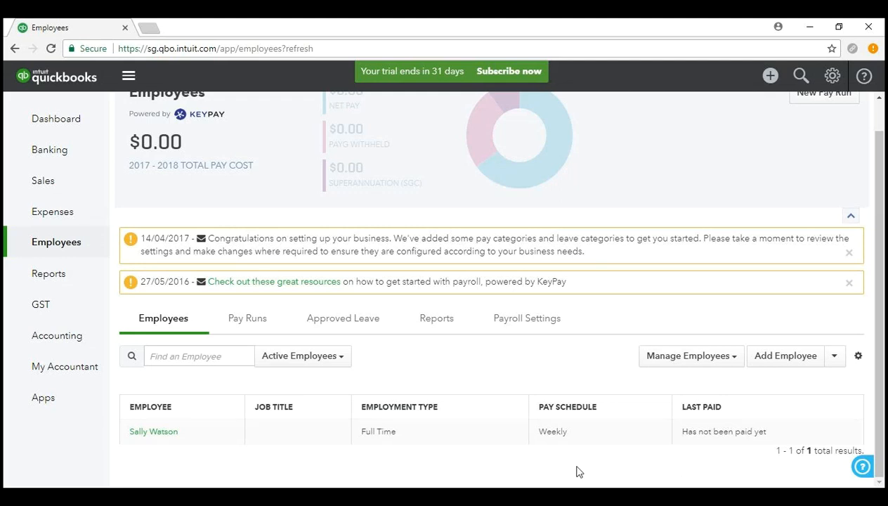
{"action": "scroll", "coordinate": [459, 309], "scroll_direction": "up", "scroll_amount": 1}
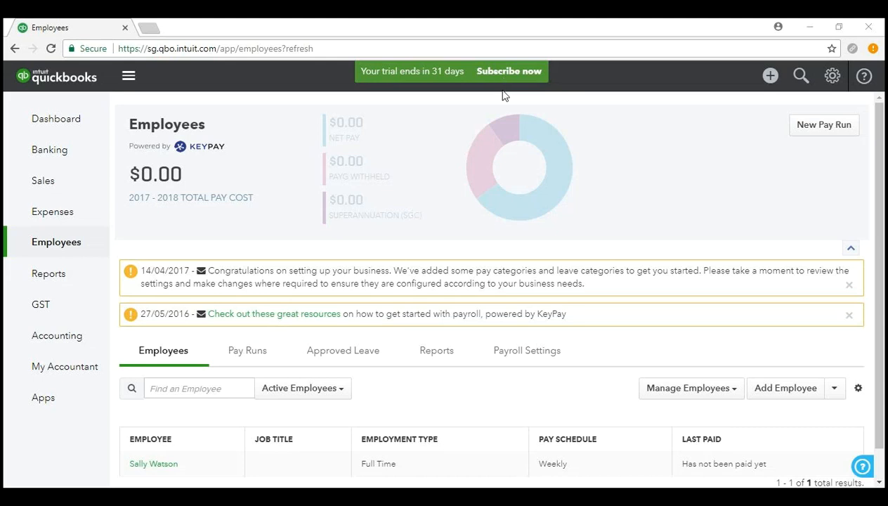
Check the Payroll Settings Mail Log (no undelivered emails, 24/02/2018 - 26/03/2018), then close the settings.
{"action": "left_click", "coordinate": [512, 349]}
{"action": "scroll", "coordinate": [517, 349], "scroll_direction": "down", "scroll_amount": 2}
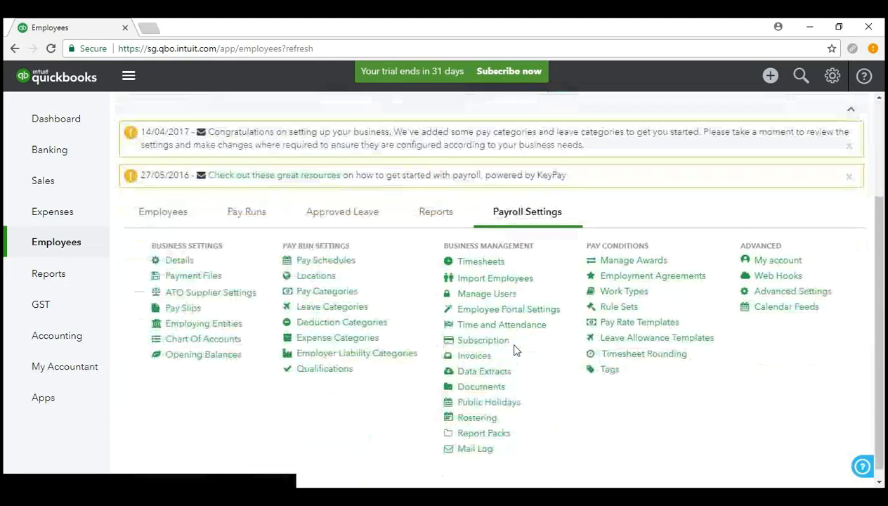
{"action": "left_click", "coordinate": [475, 438]}
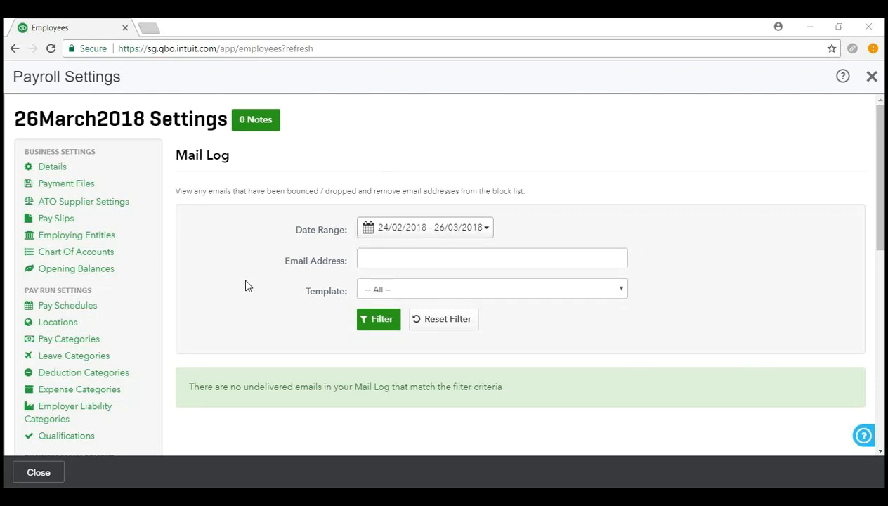
{"action": "scroll", "coordinate": [245, 286], "scroll_direction": "down", "scroll_amount": 1}
{"action": "scroll", "coordinate": [244, 284], "scroll_direction": "up", "scroll_amount": 1}
{"action": "left_click", "coordinate": [870, 78]}
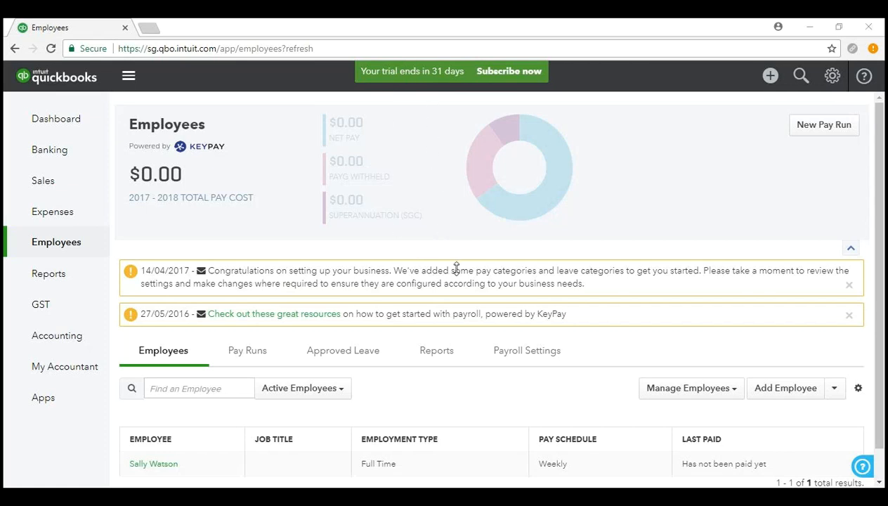
Scroll the Employees page showing $0.00 2017 - 2018 pay cost and one unpaid weekly employee.
{"action": "scroll", "coordinate": [700, 232], "scroll_direction": "down", "scroll_amount": 1}
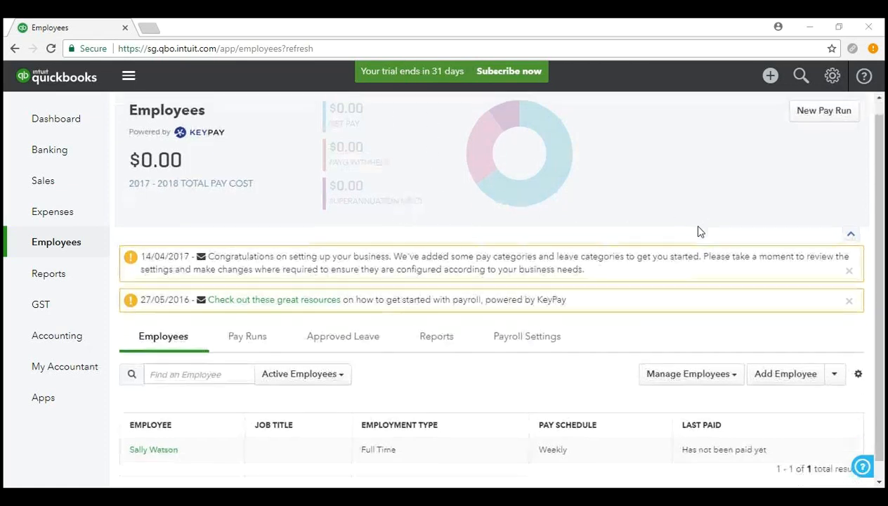
{"action": "scroll", "coordinate": [692, 232], "scroll_direction": "down", "scroll_amount": 2}
{"action": "scroll", "coordinate": [500, 295], "scroll_direction": "up", "scroll_amount": 3}
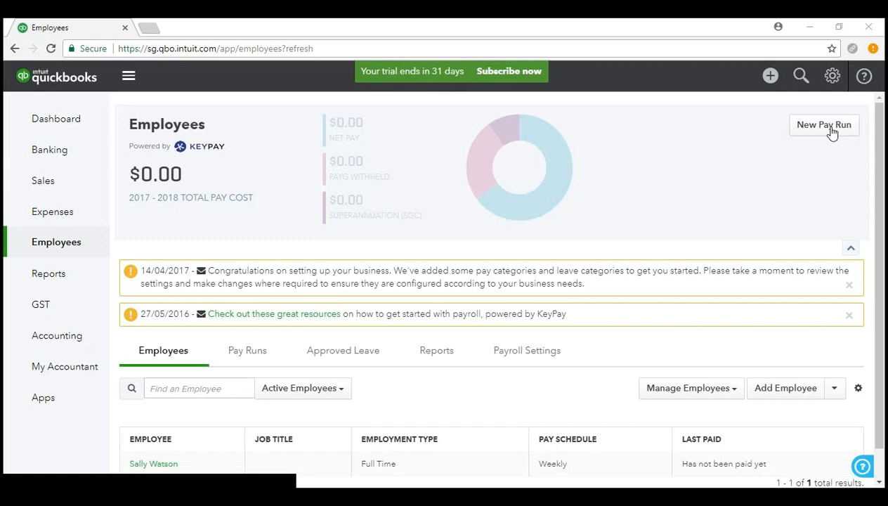
Start a new pay run with period ending 25/03/2018 and payment date 28/03/2018.
{"action": "left_click", "coordinate": [830, 130]}
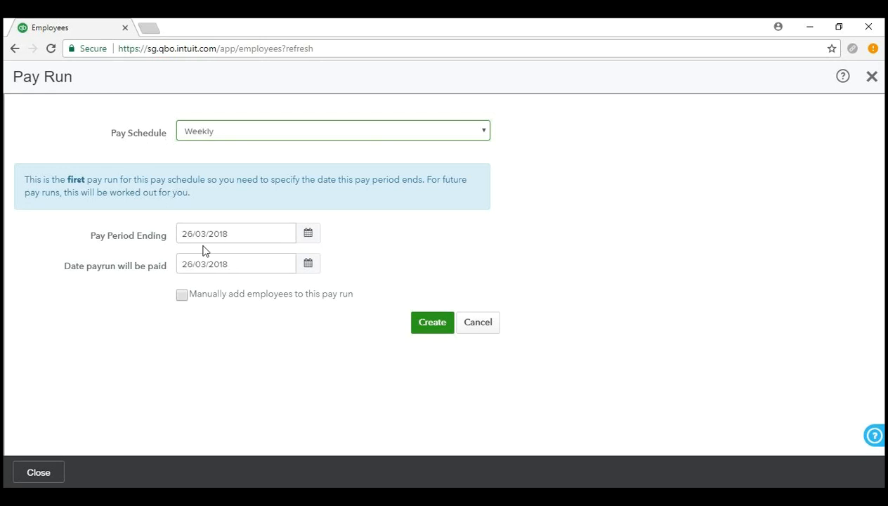
{"action": "left_click", "coordinate": [309, 241]}
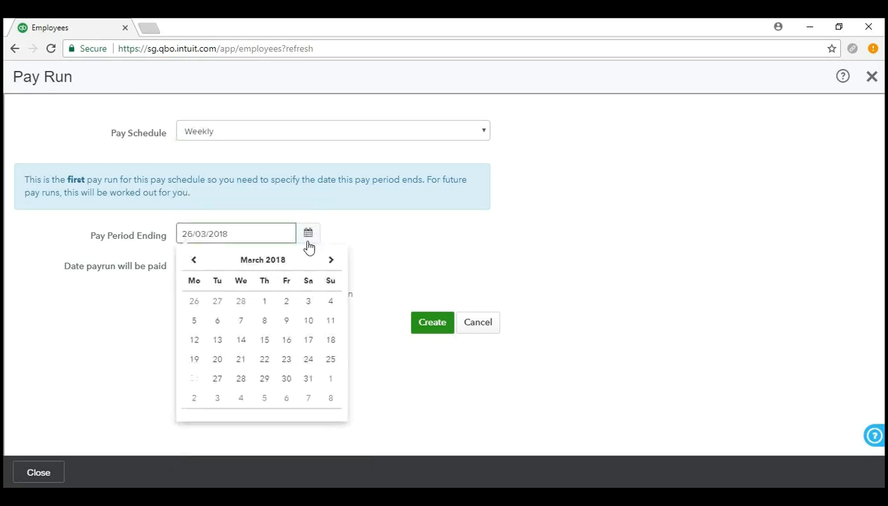
{"action": "left_click", "coordinate": [330, 360]}
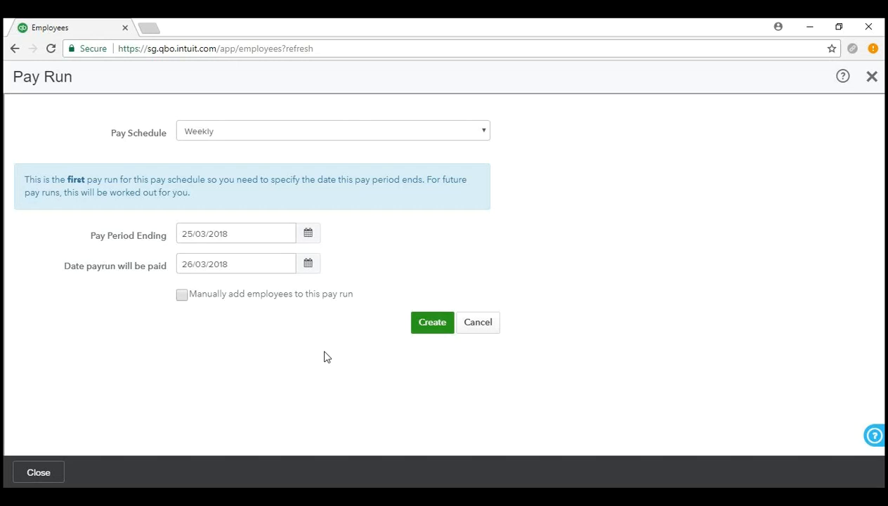
{"action": "left_click", "coordinate": [309, 235]}
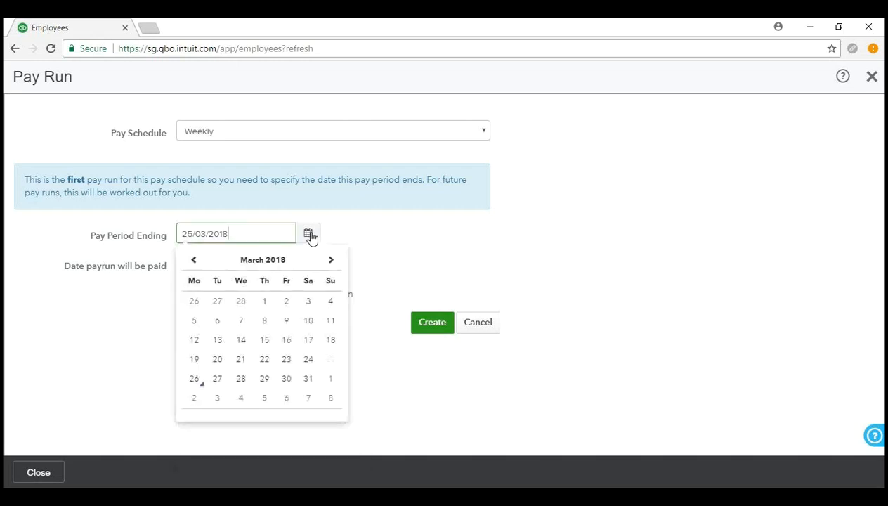
{"action": "left_click", "coordinate": [332, 359]}
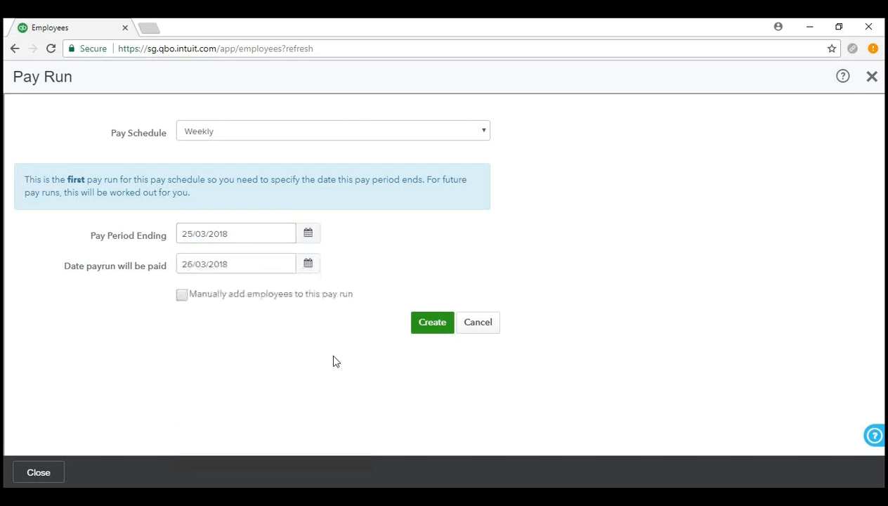
{"action": "left_click", "coordinate": [310, 266]}
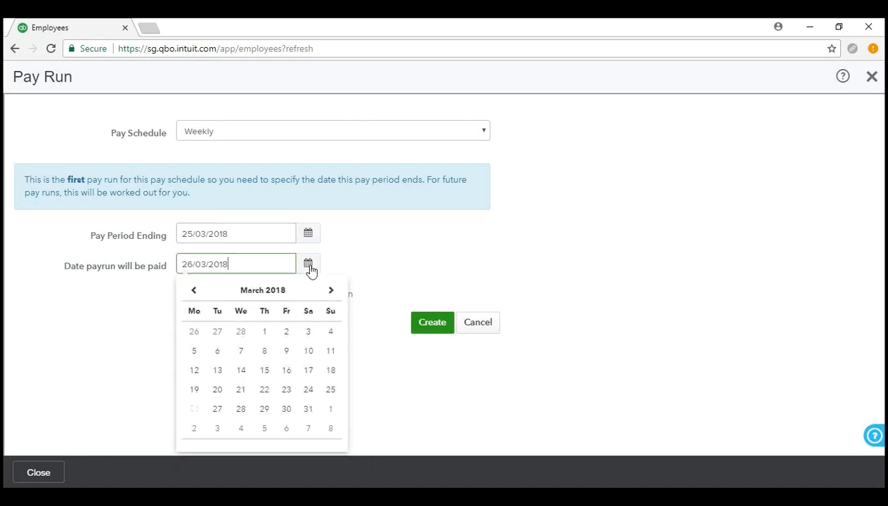
{"action": "left_click", "coordinate": [240, 409]}
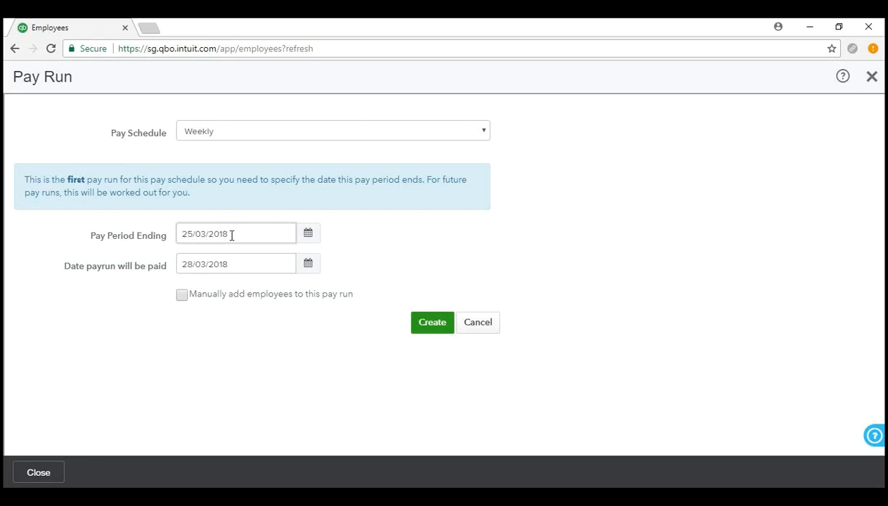
{"action": "left_click", "coordinate": [307, 240]}
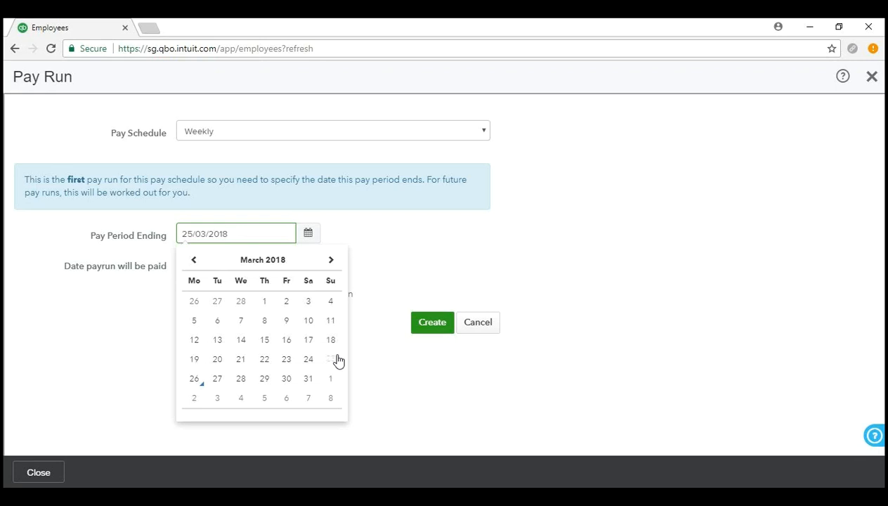
{"action": "left_click", "coordinate": [414, 233]}
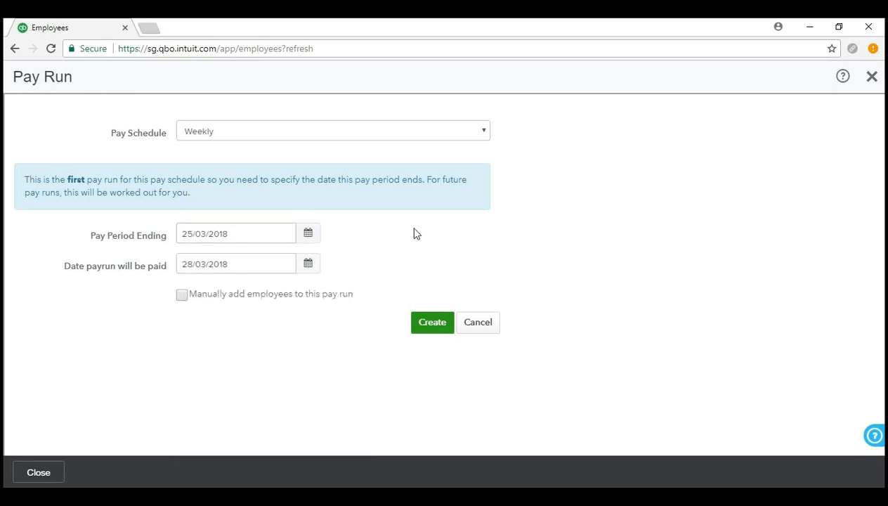
{"action": "left_click", "coordinate": [193, 234]}
Create the weekly pay run for 19/03/2018 to 25/03/2018, paid 28/03/2018.
{"action": "left_click", "coordinate": [432, 323]}
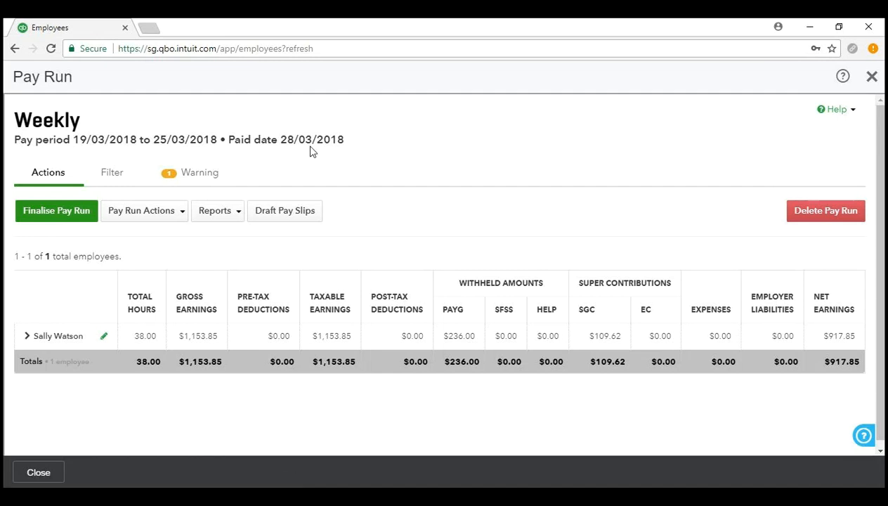
Try the pay run's employee filter options, then view warnings showing missing ABA Details.
{"action": "left_click", "coordinate": [115, 182]}
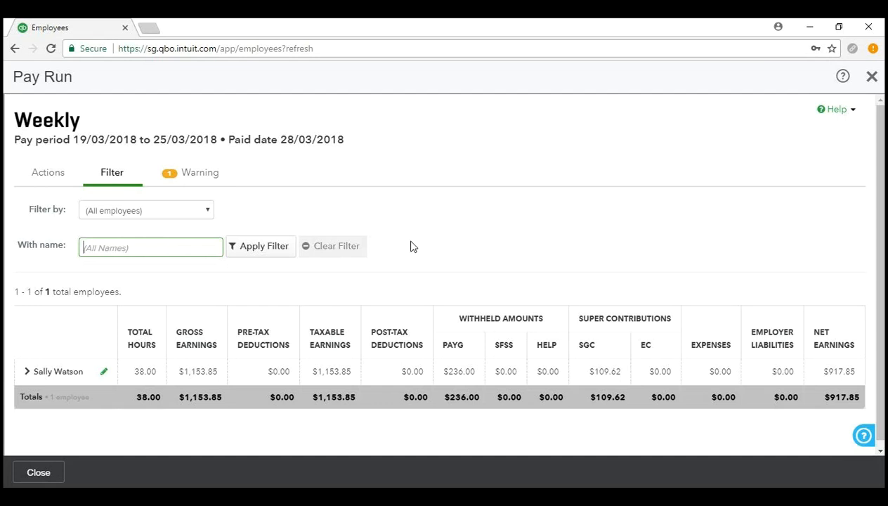
{"action": "left_click", "coordinate": [182, 215]}
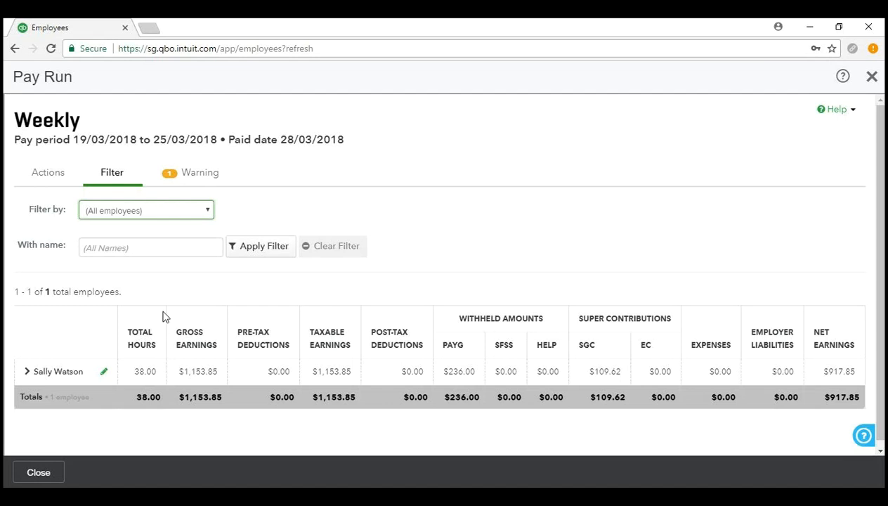
{"action": "left_click", "coordinate": [163, 248]}
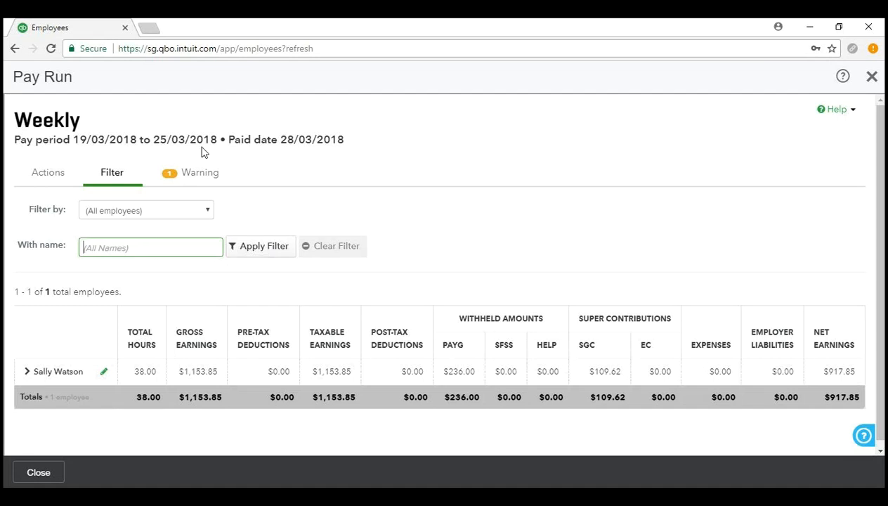
{"action": "left_click", "coordinate": [205, 175]}
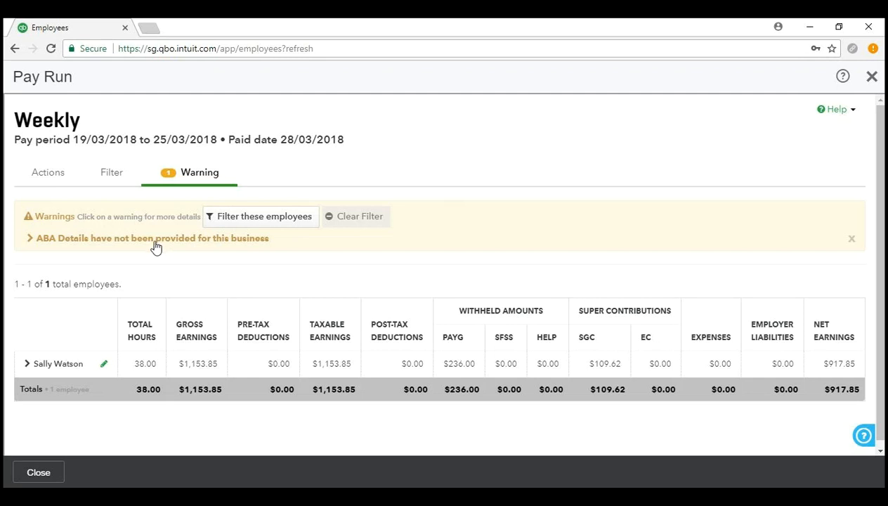
Read the ABA Details warning's explanation, then dismiss it from the pay run.
{"action": "left_click", "coordinate": [156, 243]}
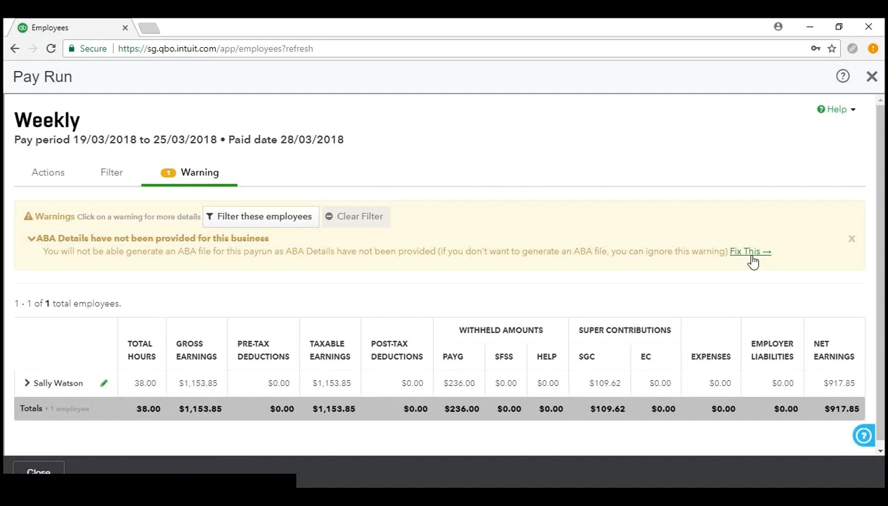
{"action": "left_click", "coordinate": [851, 239]}
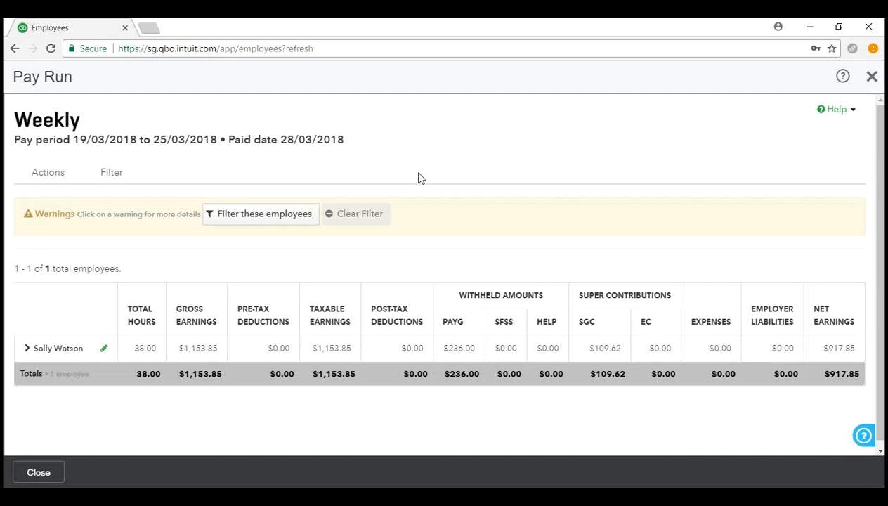
List the Pay Run Actions options, such as Add message, Add Employees and Export Pay Run.
{"action": "left_click", "coordinate": [59, 180]}
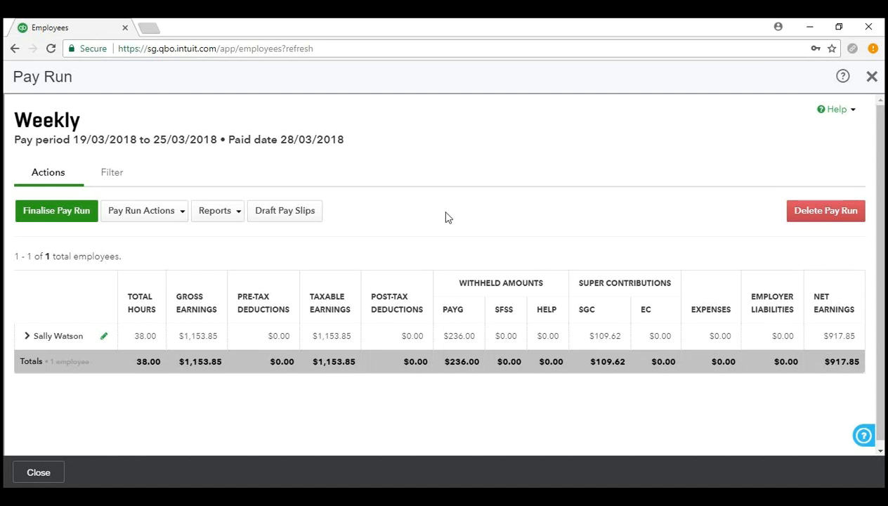
{"action": "scroll", "coordinate": [162, 194], "scroll_direction": "down", "scroll_amount": 1}
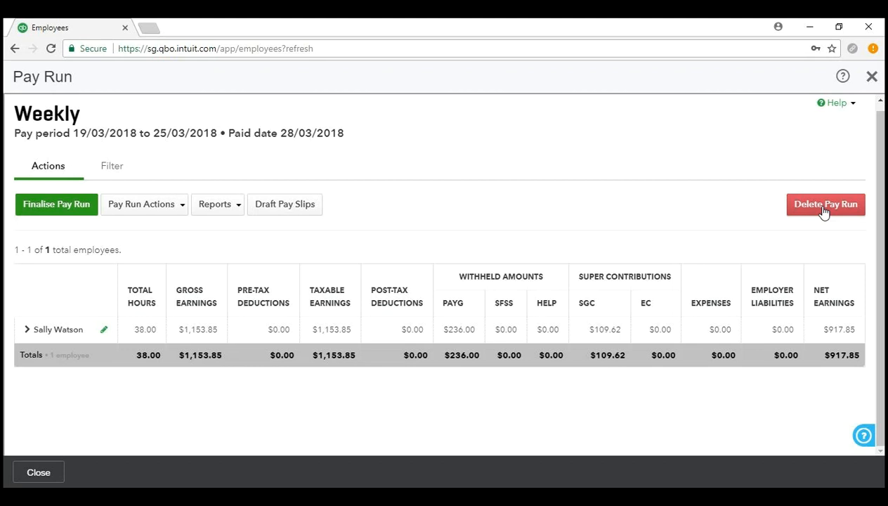
{"action": "left_click", "coordinate": [134, 212]}
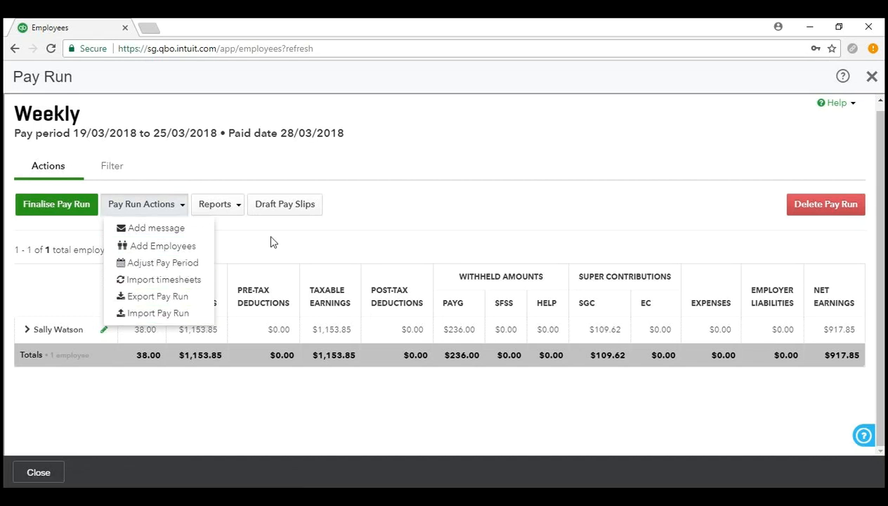
Check the pay run reports (Draft Audit Report, Variance Report), then dismiss the list.
{"action": "left_click", "coordinate": [223, 210]}
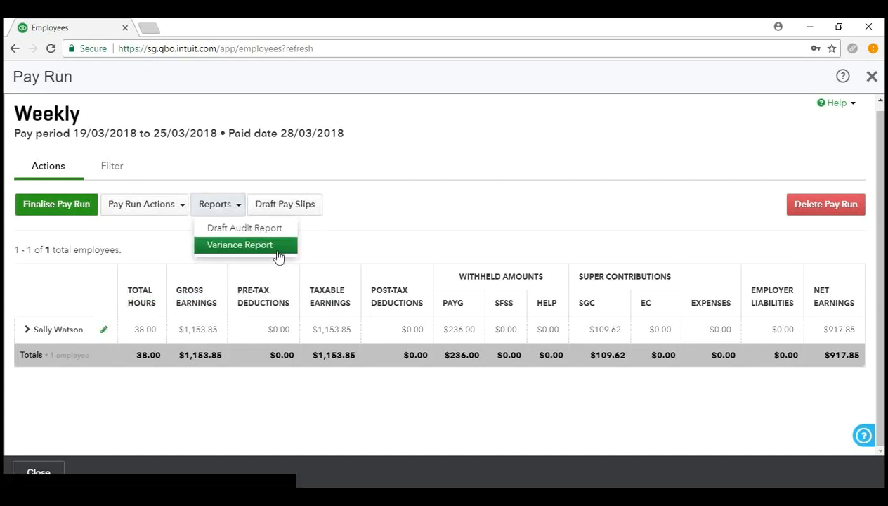
{"action": "left_click", "coordinate": [395, 232]}
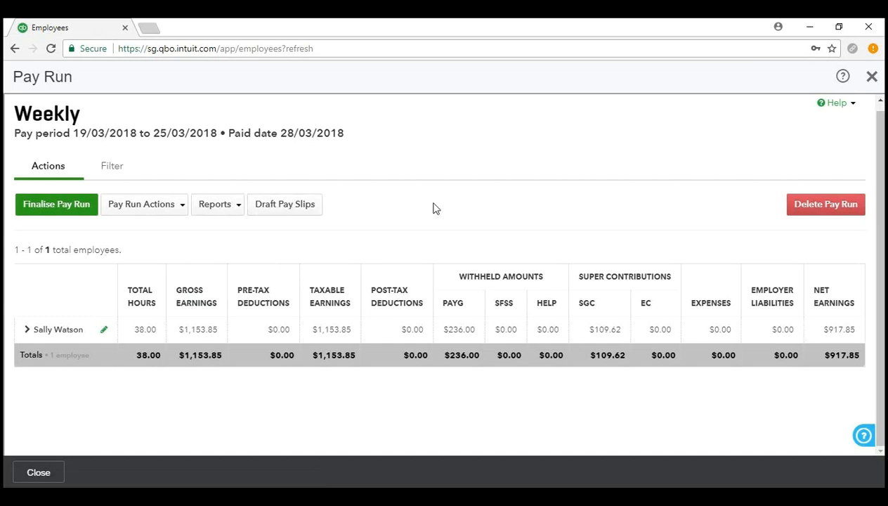
{"action": "scroll", "coordinate": [423, 193], "scroll_direction": "up", "scroll_amount": 1}
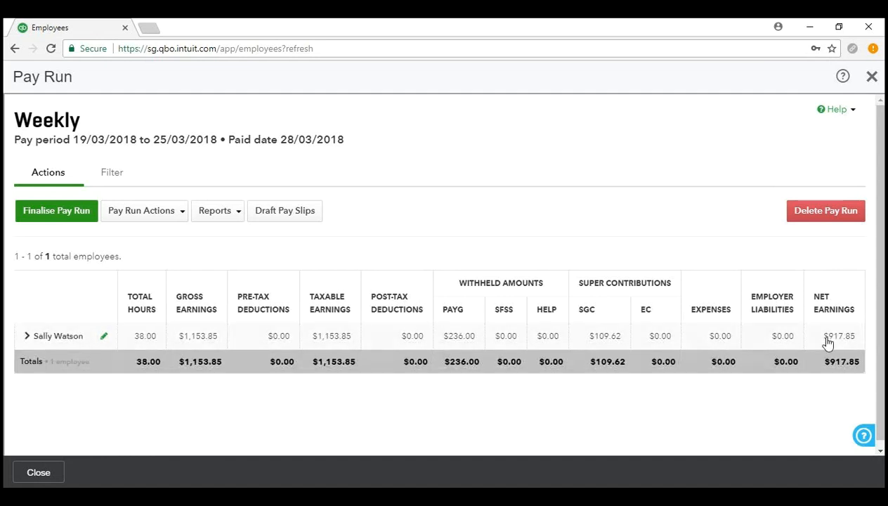
{"action": "scroll", "coordinate": [502, 266], "scroll_direction": "down", "scroll_amount": 1}
{"action": "scroll", "coordinate": [503, 266], "scroll_direction": "up", "scroll_amount": 1}
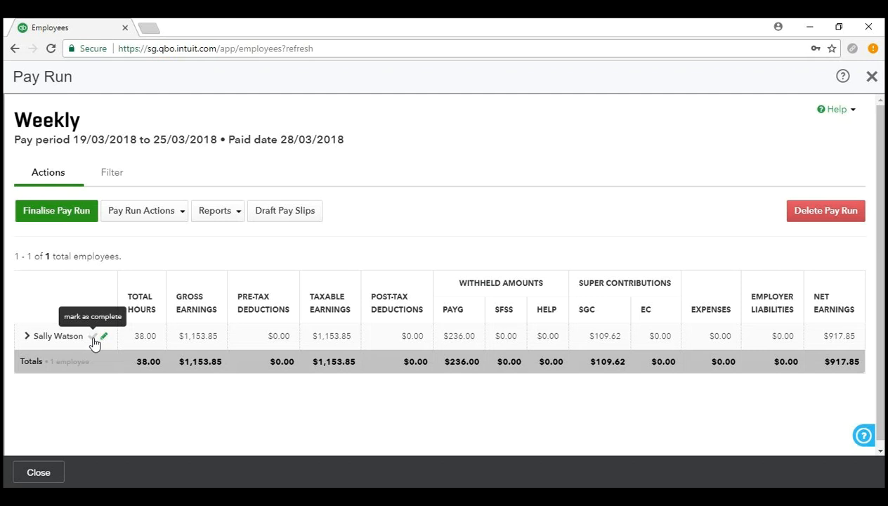
{"action": "left_click", "coordinate": [93, 336]}
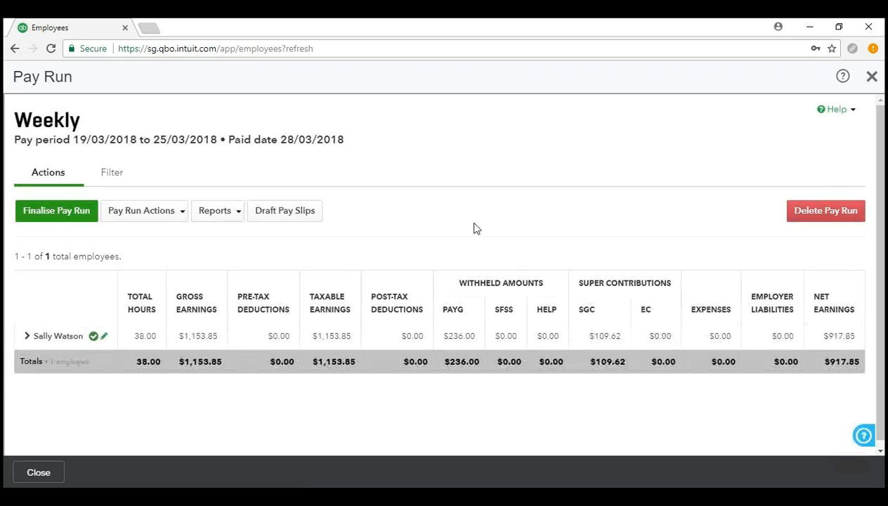
{"action": "scroll", "coordinate": [463, 222], "scroll_direction": "down", "scroll_amount": 1}
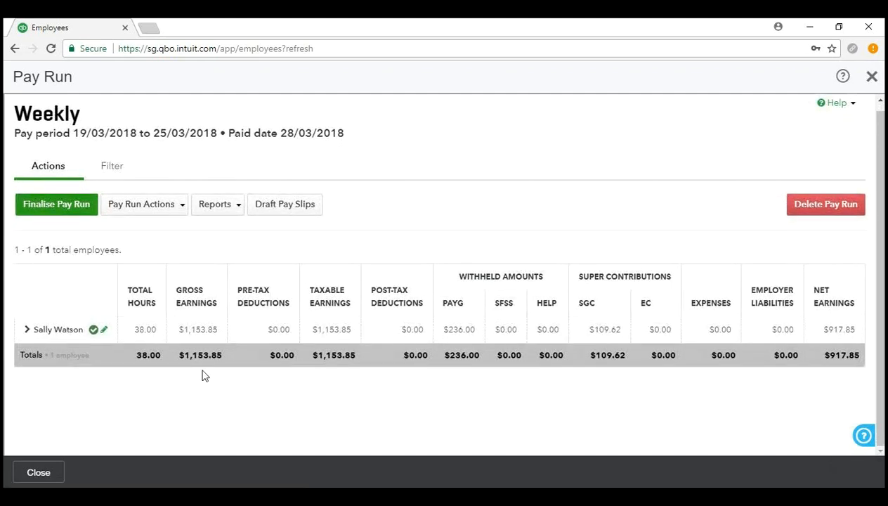
Expand the employee's 38 ordinary hours at $30.36437 and start a note on that line.
{"action": "left_click", "coordinate": [48, 334]}
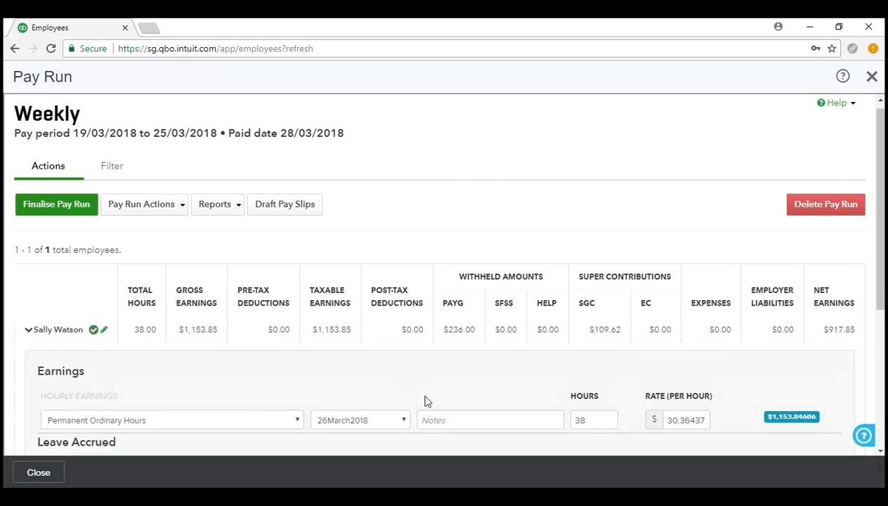
{"action": "scroll", "coordinate": [460, 391], "scroll_direction": "down", "scroll_amount": 3}
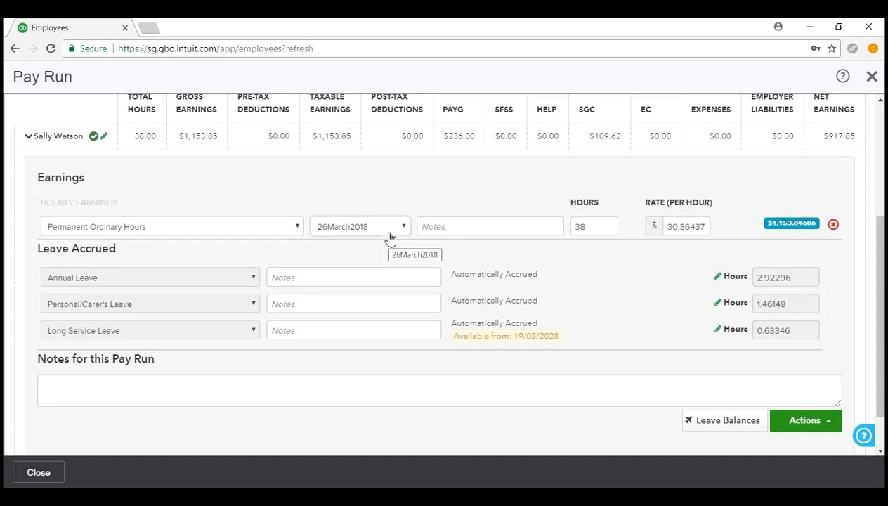
{"action": "left_click", "coordinate": [488, 227]}
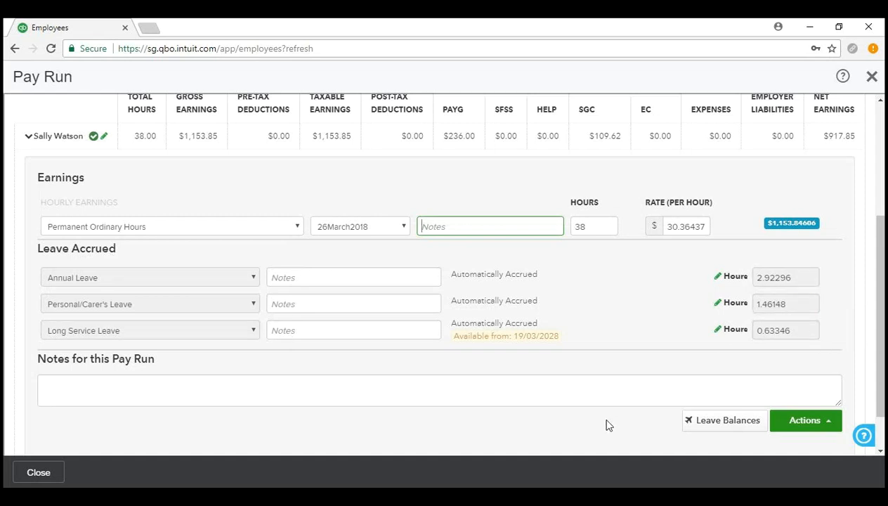
{"action": "left_click", "coordinate": [717, 277]}
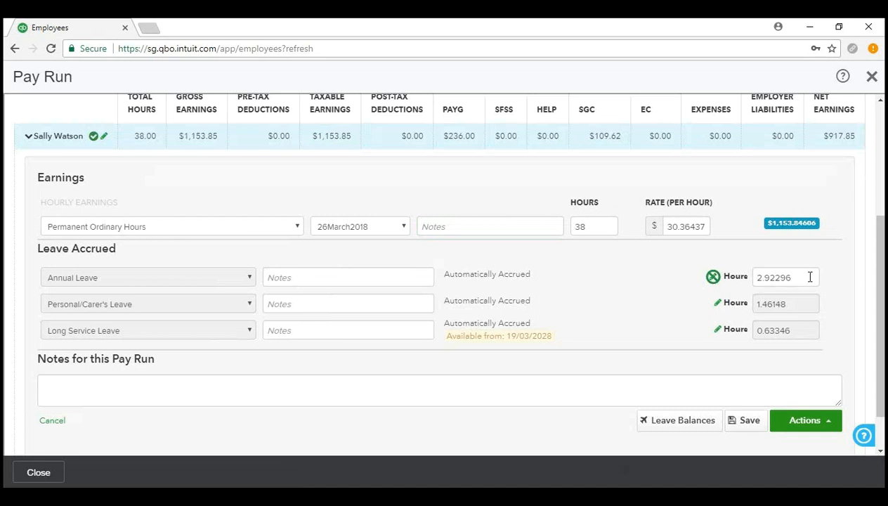
{"action": "left_click", "coordinate": [714, 278]}
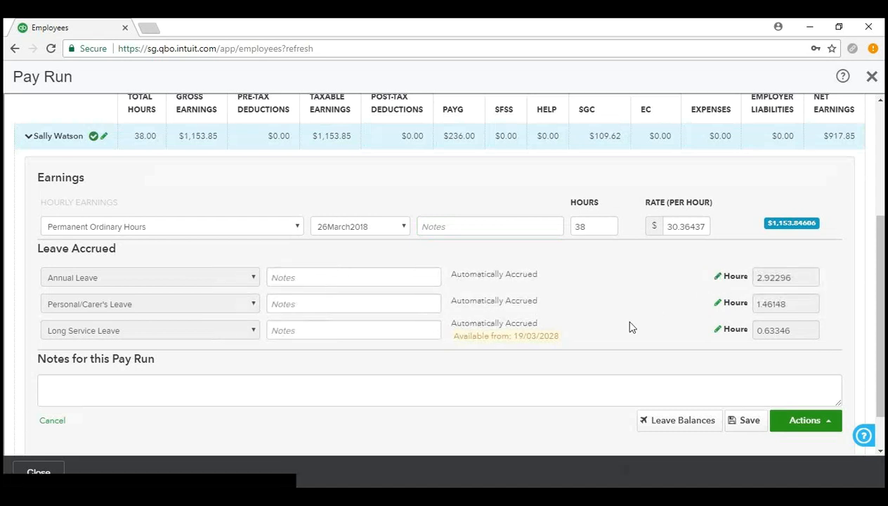
{"action": "scroll", "coordinate": [631, 326], "scroll_direction": "down", "scroll_amount": 2}
{"action": "left_click", "coordinate": [158, 336]}
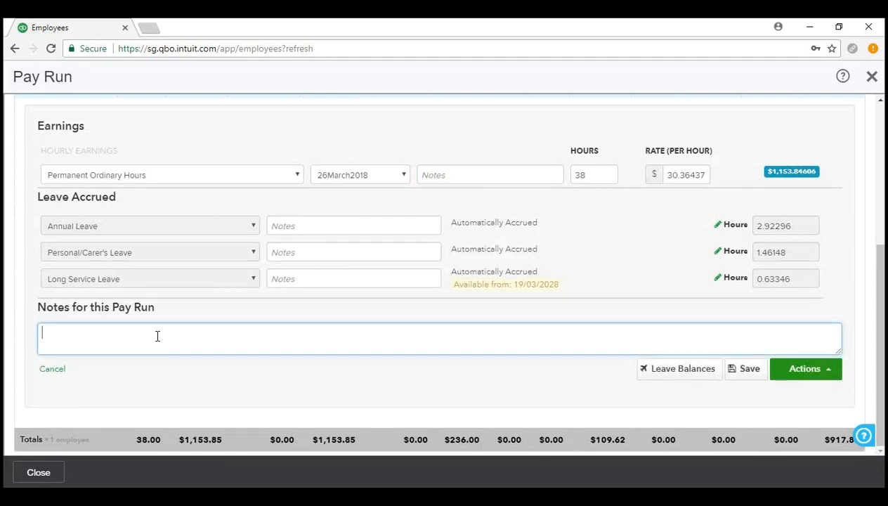
{"action": "scroll", "coordinate": [157, 334], "scroll_direction": "up", "scroll_amount": 3}
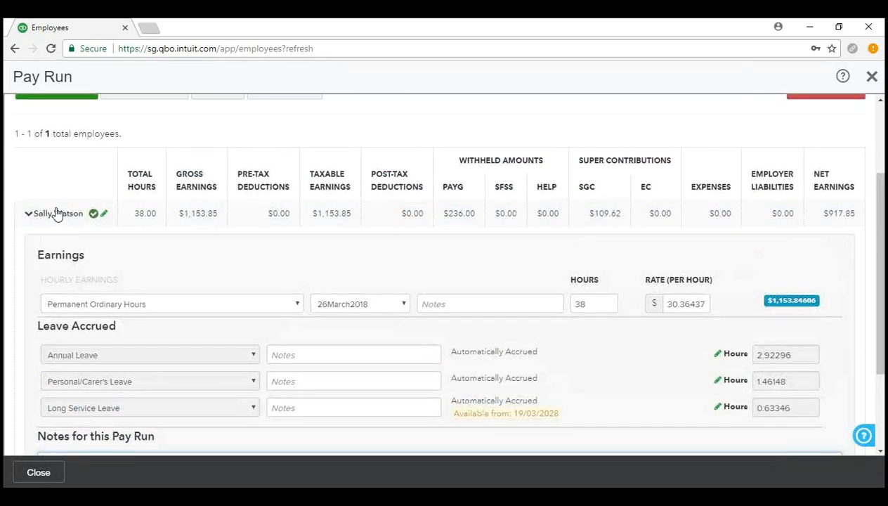
{"action": "scroll", "coordinate": [56, 214], "scroll_direction": "down", "scroll_amount": 3}
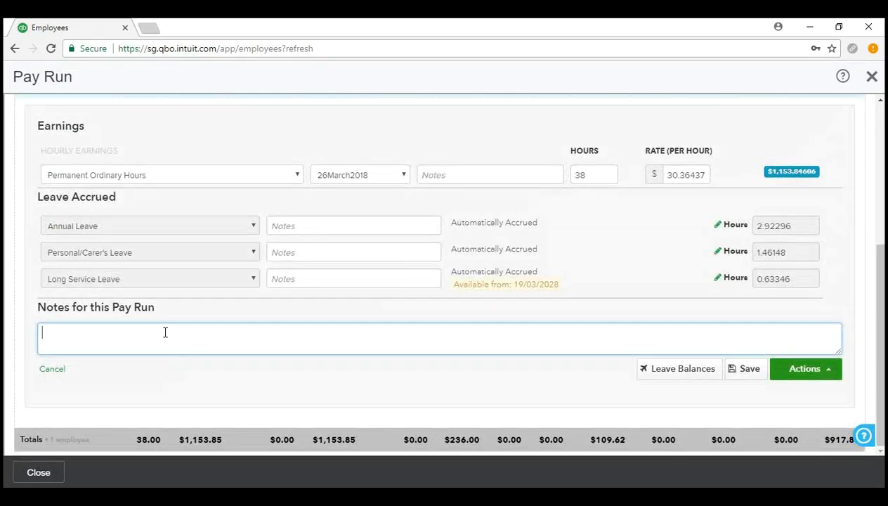
{"action": "scroll", "coordinate": [166, 333], "scroll_direction": "up", "scroll_amount": 6}
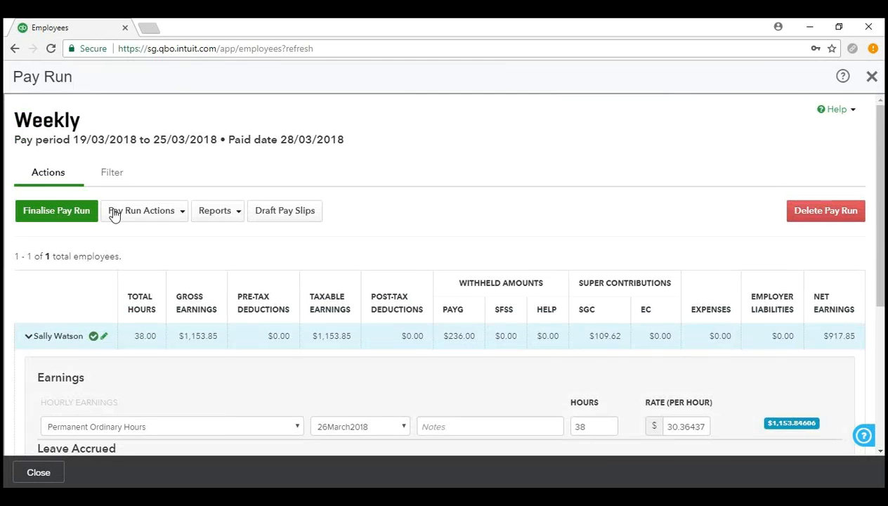
{"action": "scroll", "coordinate": [115, 215], "scroll_direction": "down", "scroll_amount": 4}
{"action": "left_click", "coordinate": [163, 389]}
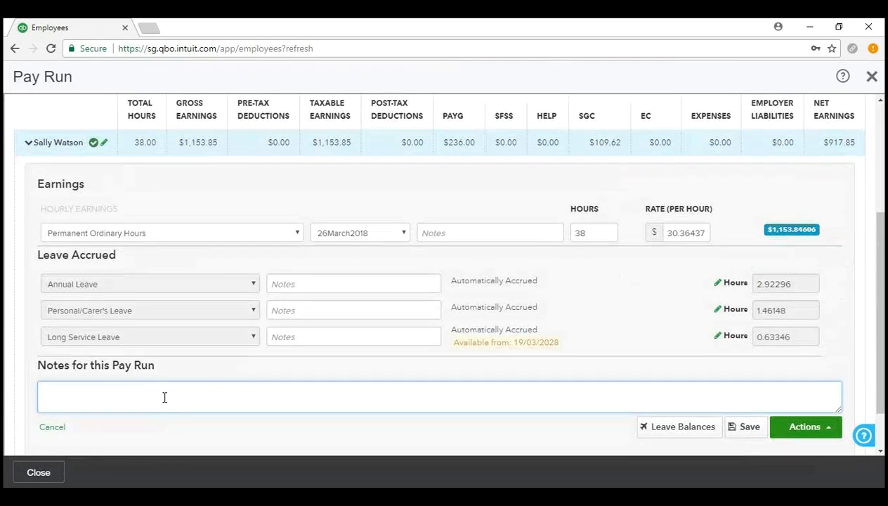
{"action": "scroll", "coordinate": [163, 388], "scroll_direction": "down", "scroll_amount": 2}
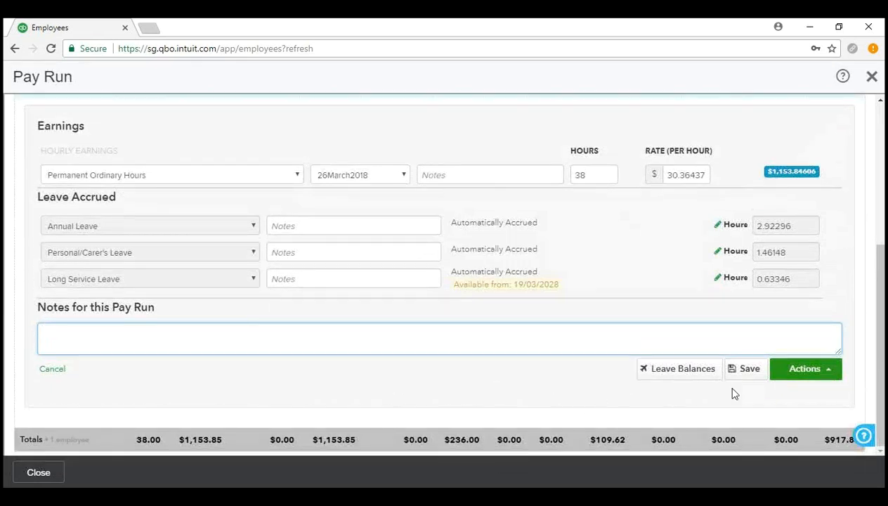
{"action": "left_click", "coordinate": [59, 370]}
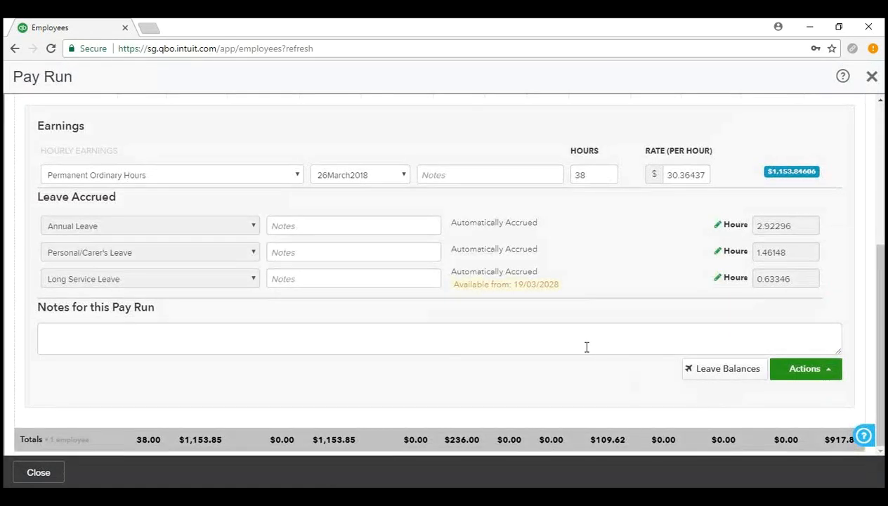
{"action": "left_click", "coordinate": [808, 378]}
{"action": "scroll", "coordinate": [856, 353], "scroll_direction": "up", "scroll_amount": 1}
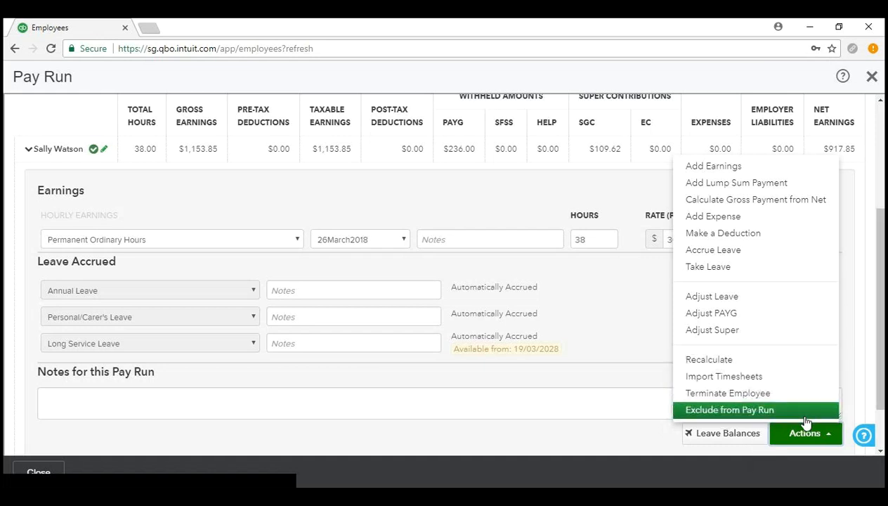
{"action": "left_click", "coordinate": [814, 437]}
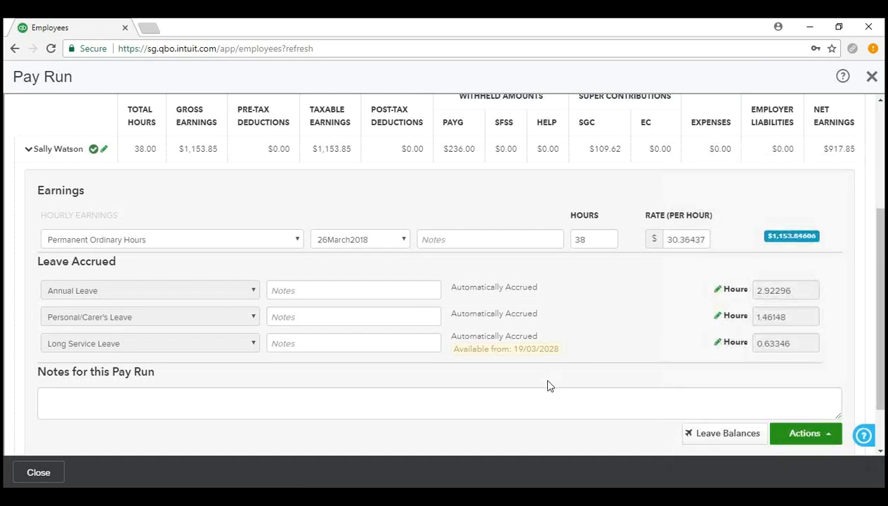
{"action": "scroll", "coordinate": [530, 368], "scroll_direction": "up", "scroll_amount": 1}
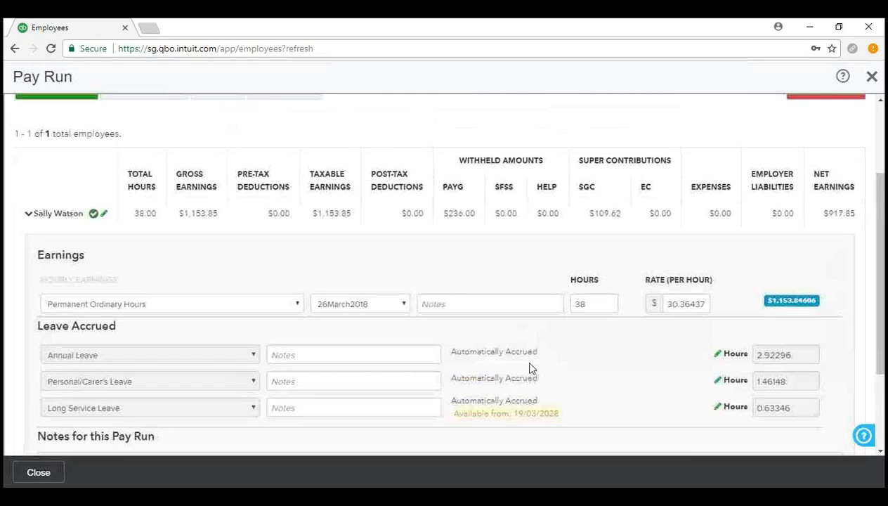
{"action": "scroll", "coordinate": [531, 368], "scroll_direction": "down", "scroll_amount": 2}
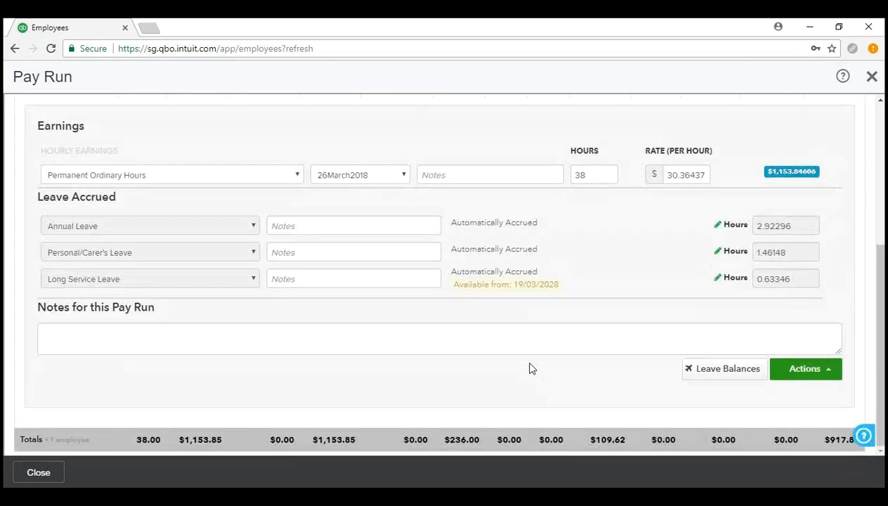
{"action": "scroll", "coordinate": [227, 362], "scroll_direction": "up", "scroll_amount": 1}
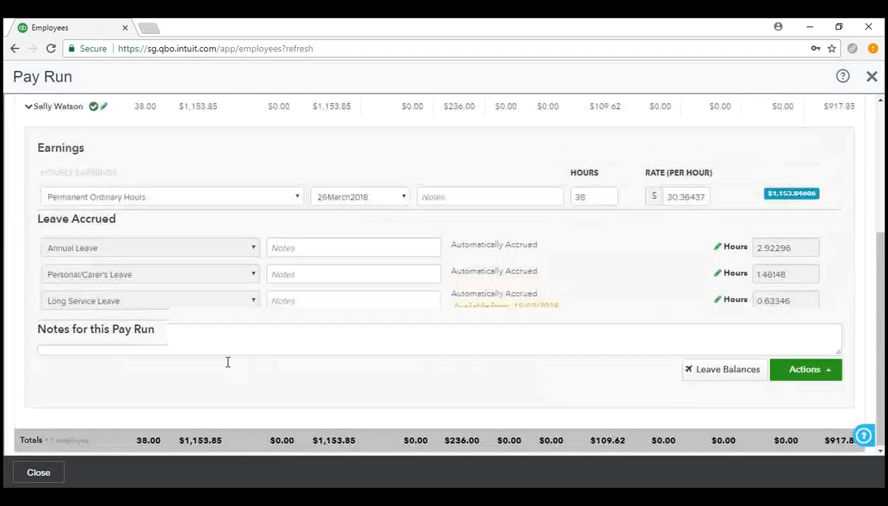
{"action": "scroll", "coordinate": [218, 360], "scroll_direction": "up", "scroll_amount": 2}
{"action": "left_click", "coordinate": [56, 217]}
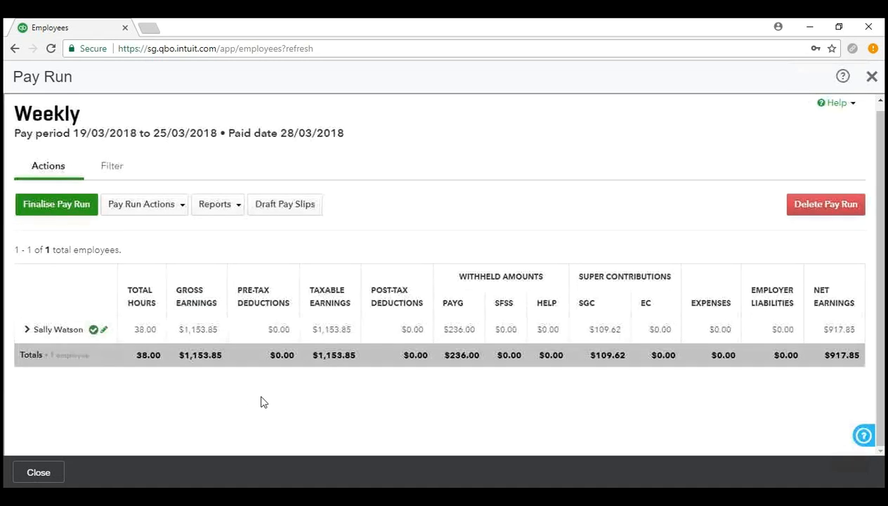
{"action": "scroll", "coordinate": [249, 394], "scroll_direction": "up", "scroll_amount": 1}
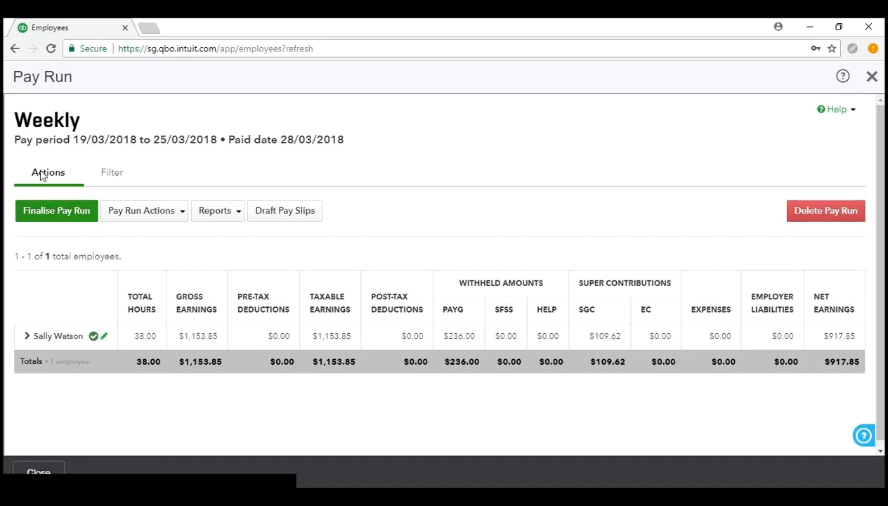
{"action": "left_click", "coordinate": [70, 210]}
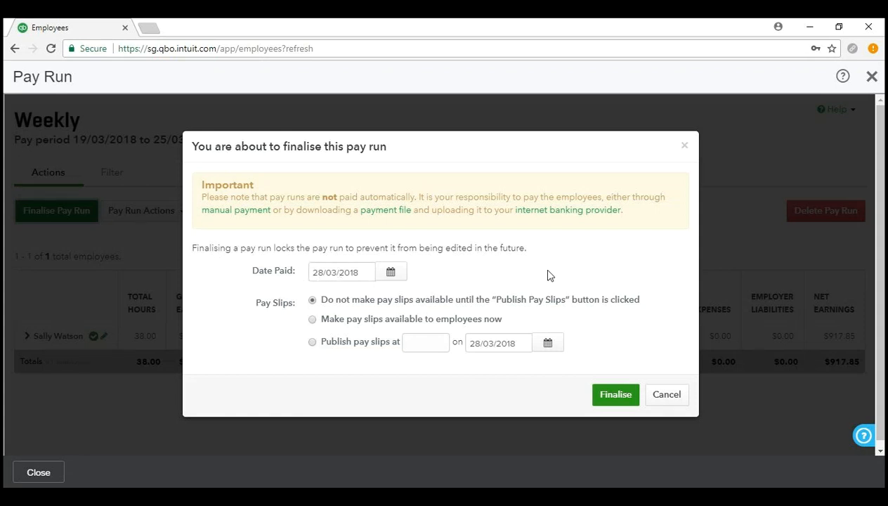
Review the finalise options: Date Paid 28/03/2018 and pay slips held until published.
{"action": "scroll", "coordinate": [294, 322], "scroll_direction": "down", "scroll_amount": 1}
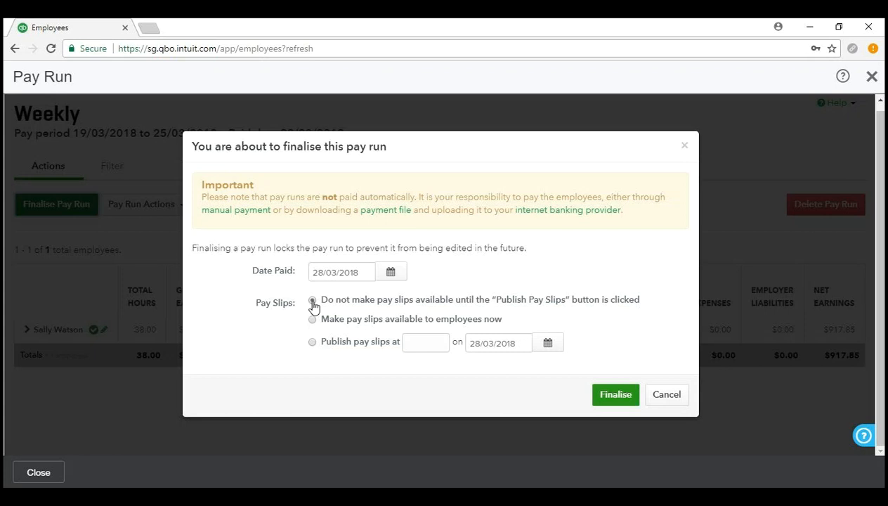
Choose 'Make pay slips available to employees now' with 'Send notifications to employees' selected.
{"action": "left_click", "coordinate": [312, 320]}
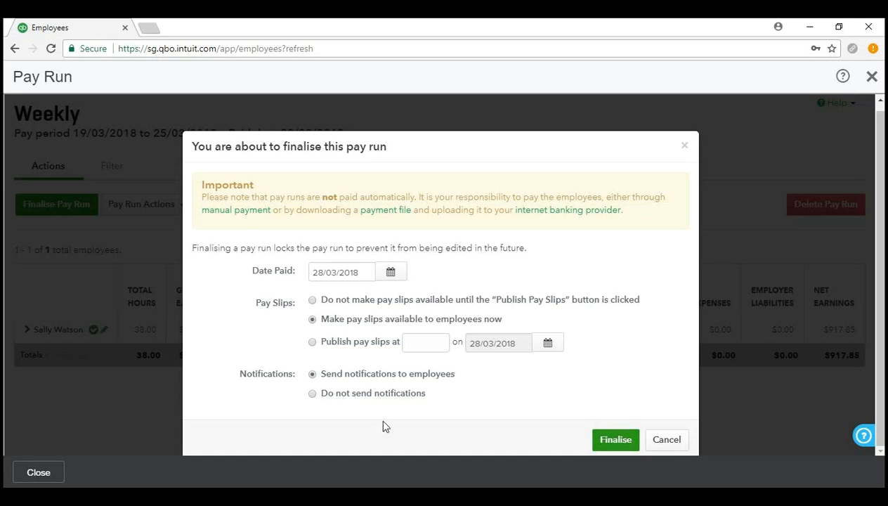
{"action": "left_click", "coordinate": [314, 395]}
{"action": "left_click", "coordinate": [312, 345]}
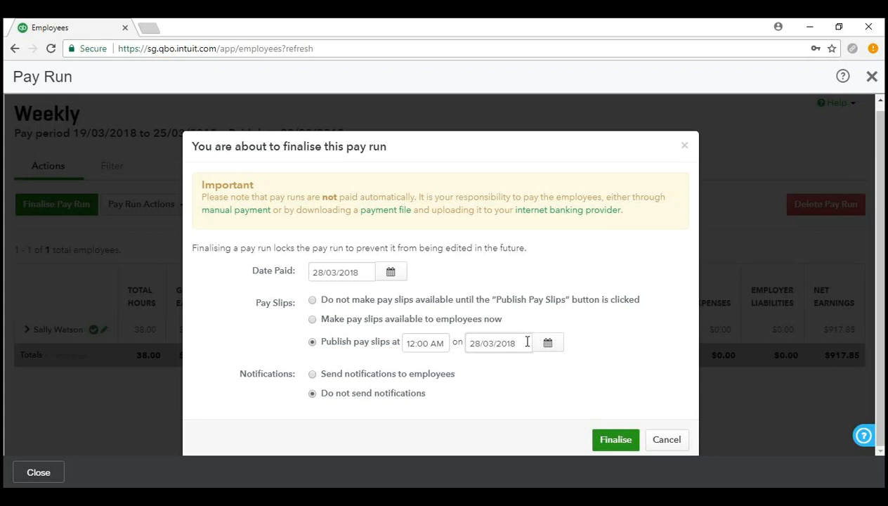
{"action": "left_click", "coordinate": [312, 374]}
{"action": "left_click", "coordinate": [312, 394]}
{"action": "left_click", "coordinate": [312, 373]}
{"action": "left_click", "coordinate": [312, 393]}
{"action": "left_click", "coordinate": [313, 321]}
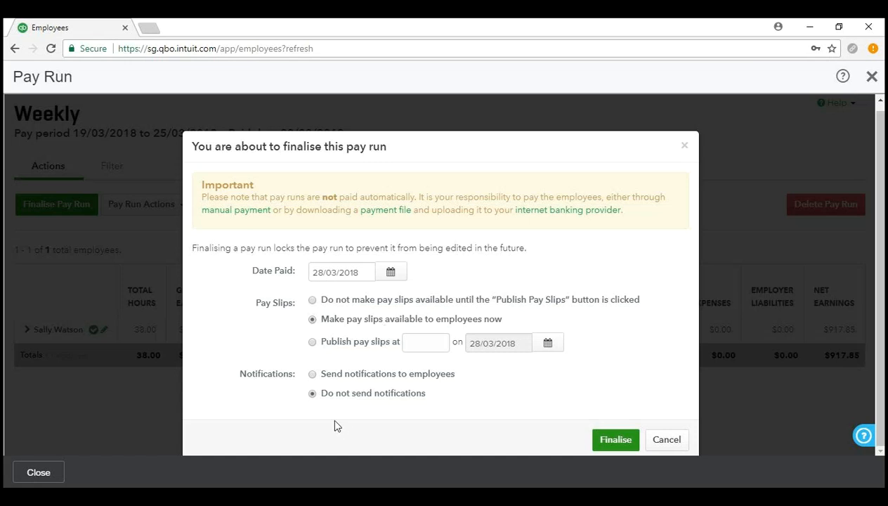
{"action": "left_click", "coordinate": [313, 376]}
{"action": "left_click", "coordinate": [616, 442]}
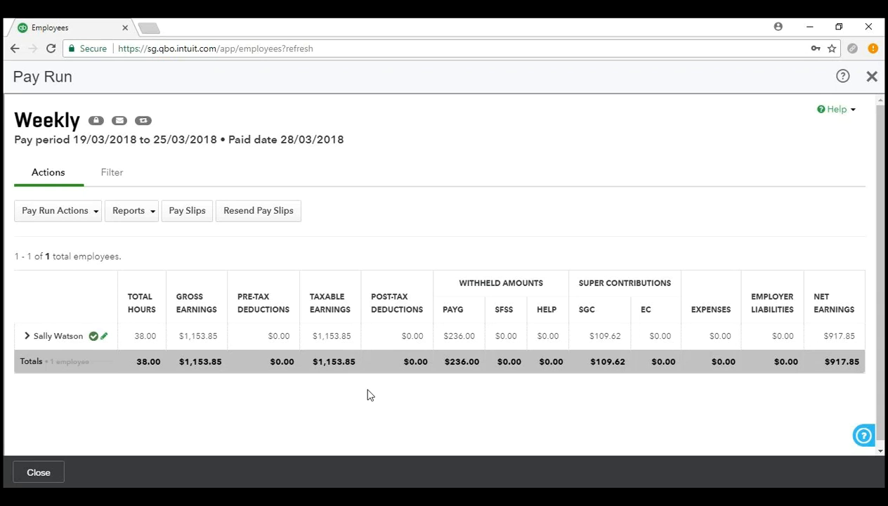
{"action": "left_click", "coordinate": [74, 215]}
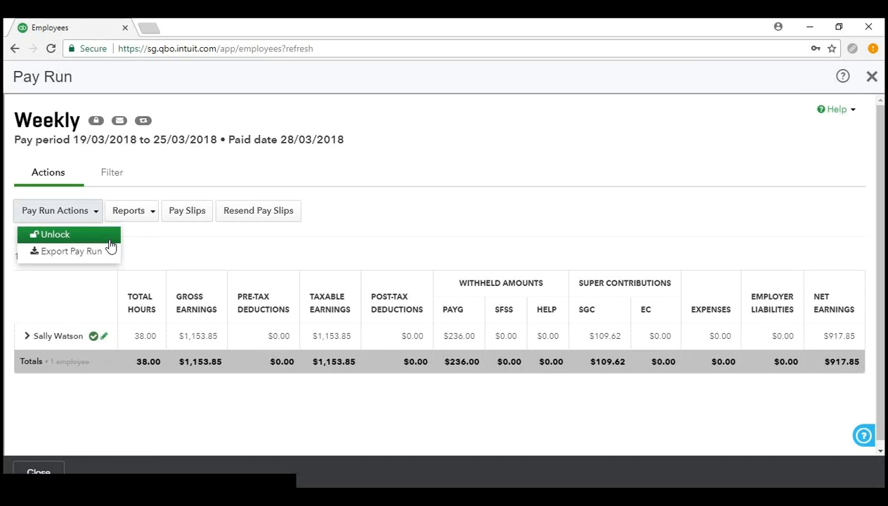
{"action": "left_click", "coordinate": [204, 252]}
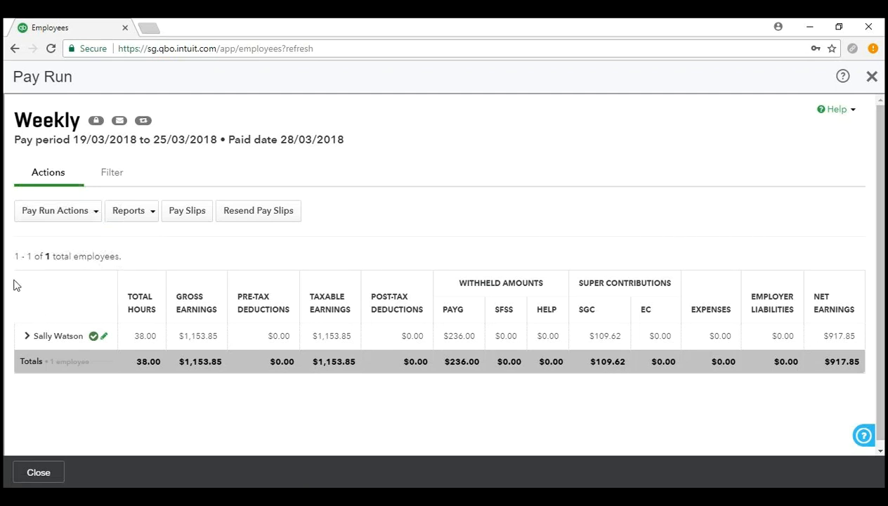
{"action": "left_click", "coordinate": [130, 211]}
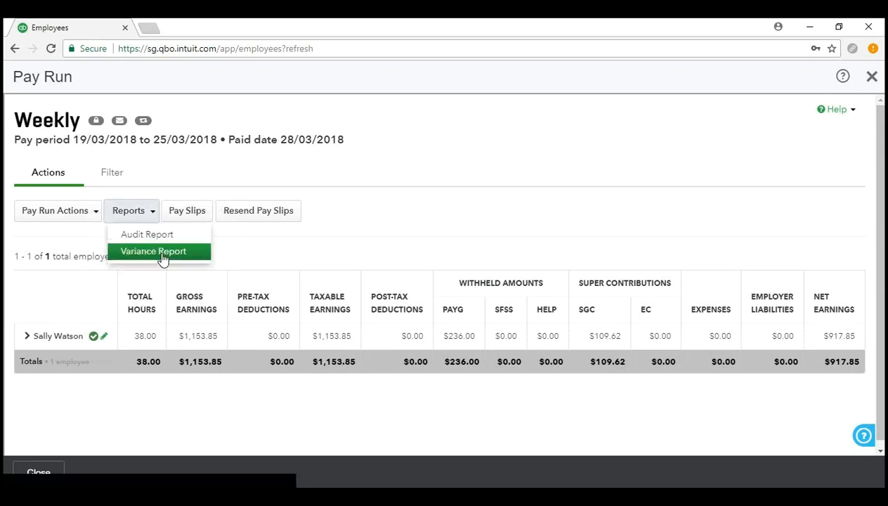
{"action": "left_click", "coordinate": [133, 214]}
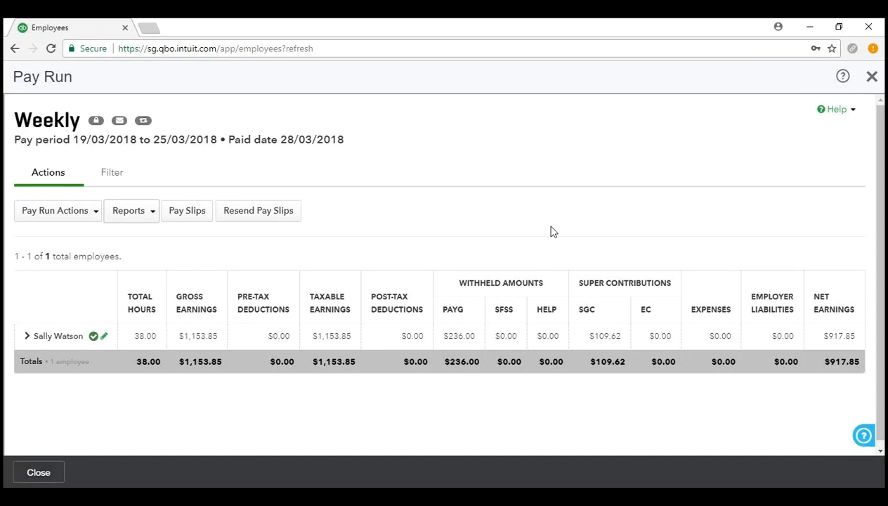
Close the pay run and review Employees: $917.85 net, $236.00 PAYG, $109.62 super.
{"action": "left_click", "coordinate": [872, 76]}
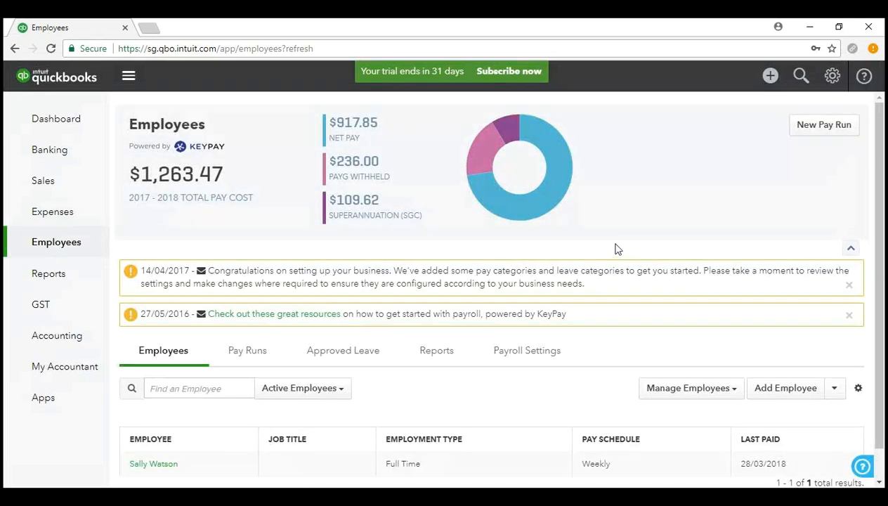
{"action": "scroll", "coordinate": [615, 242], "scroll_direction": "down", "scroll_amount": 1}
{"action": "scroll", "coordinate": [615, 244], "scroll_direction": "up", "scroll_amount": 1}
{"action": "scroll", "coordinate": [649, 215], "scroll_direction": "down", "scroll_amount": 1}
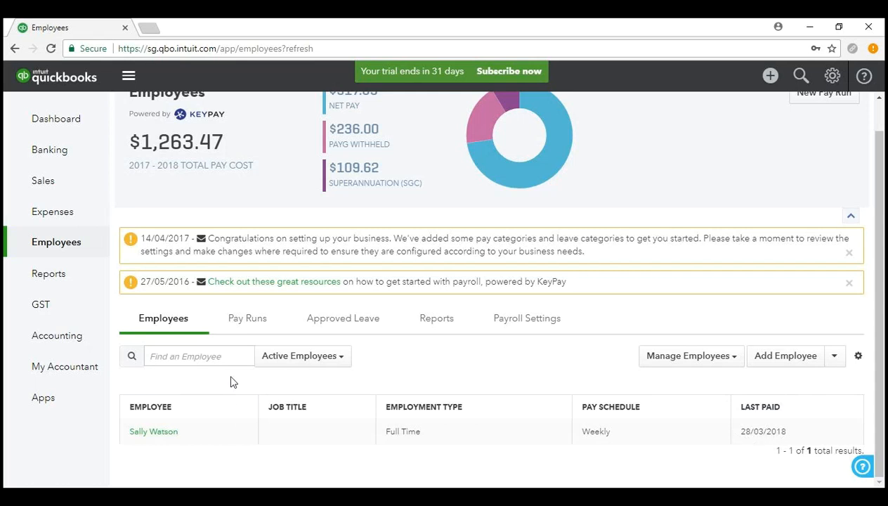
Show the Pay Runs list and confirm the weekly pay run's journals exported to QuickBooks.
{"action": "left_click", "coordinate": [251, 318]}
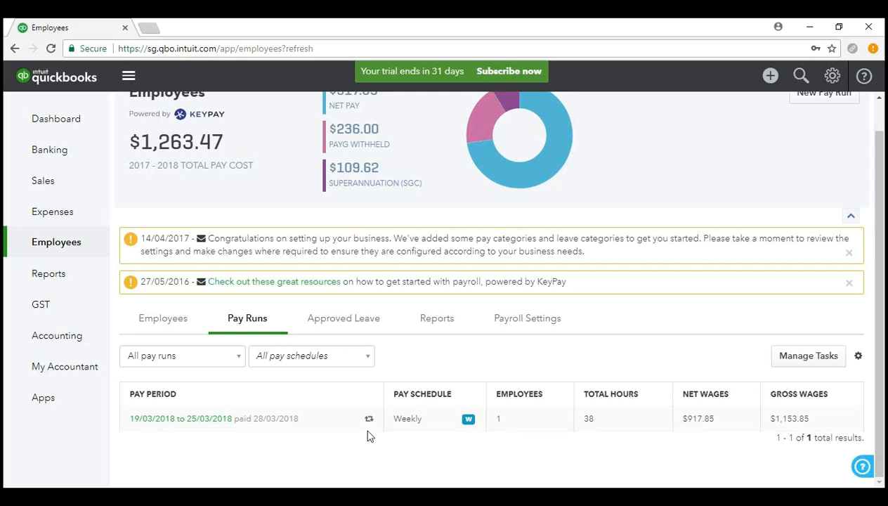
{"action": "mouse_move", "coordinate": [369, 421]}
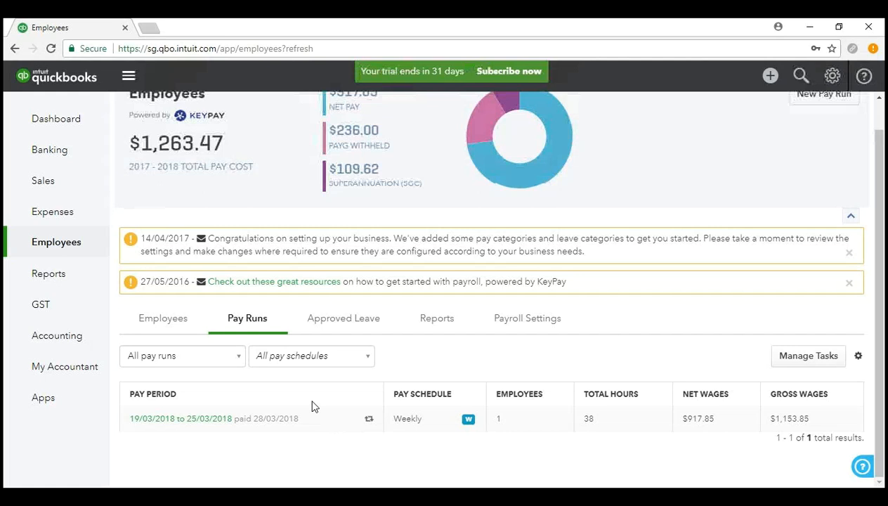
{"action": "scroll", "coordinate": [312, 406], "scroll_direction": "up", "scroll_amount": 1}
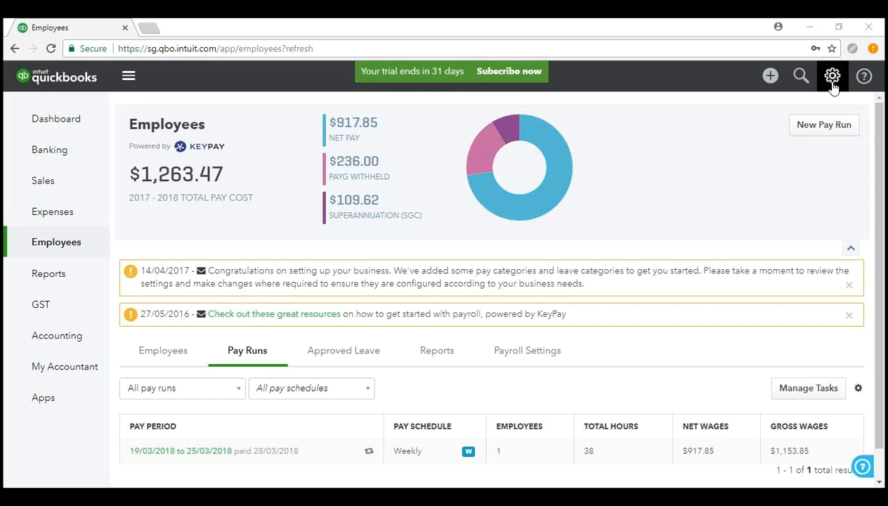
Sign out of QuickBooks Online, then show the overflow bookmarks in a new Chrome tab.
{"action": "left_click", "coordinate": [832, 80]}
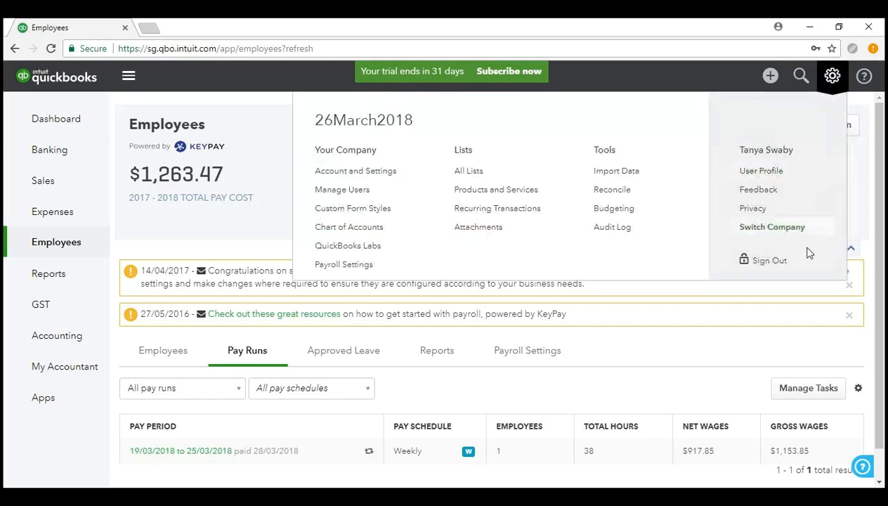
{"action": "left_click", "coordinate": [769, 261]}
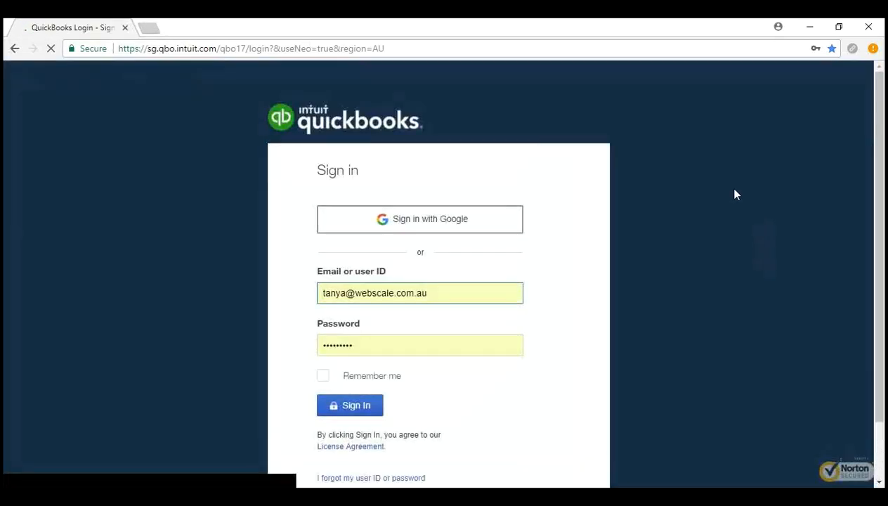
{"action": "left_click", "coordinate": [148, 27]}
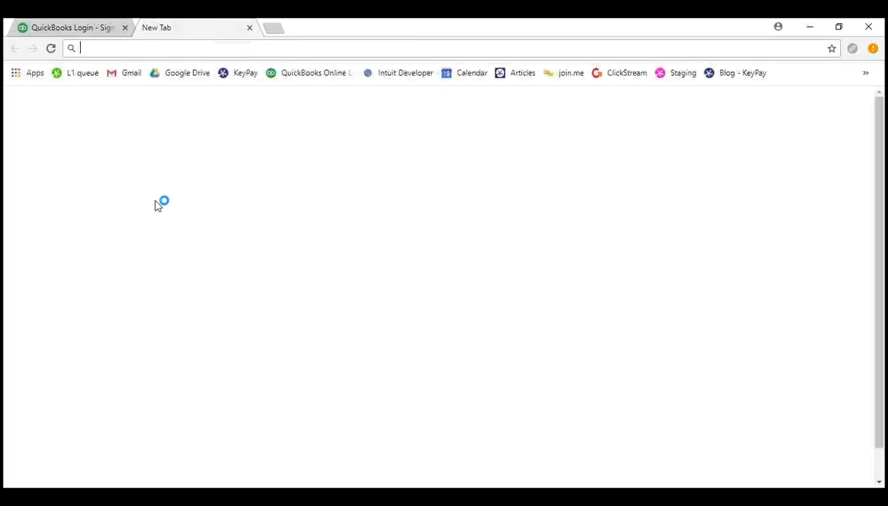
{"action": "left_click", "coordinate": [866, 74]}
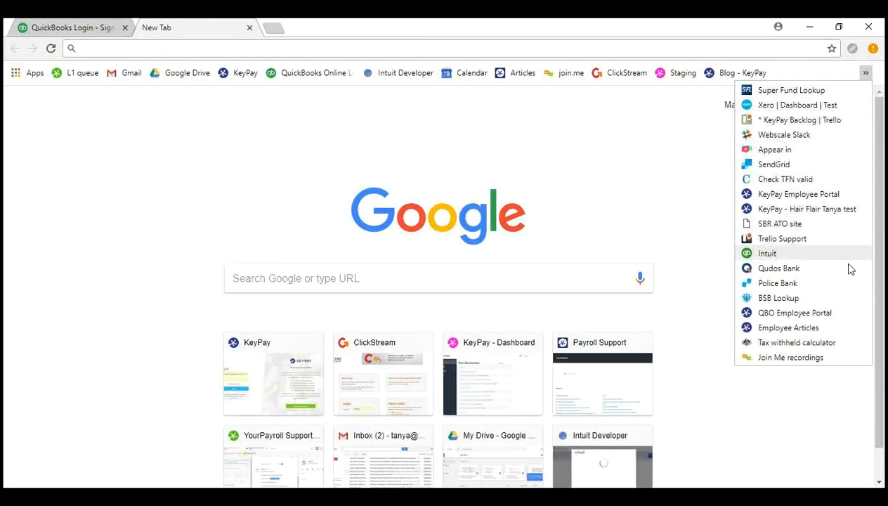
Open the QuickBooks Payroll employee portal login and paste in the employee's login e-mail.
{"action": "left_click", "coordinate": [832, 317]}
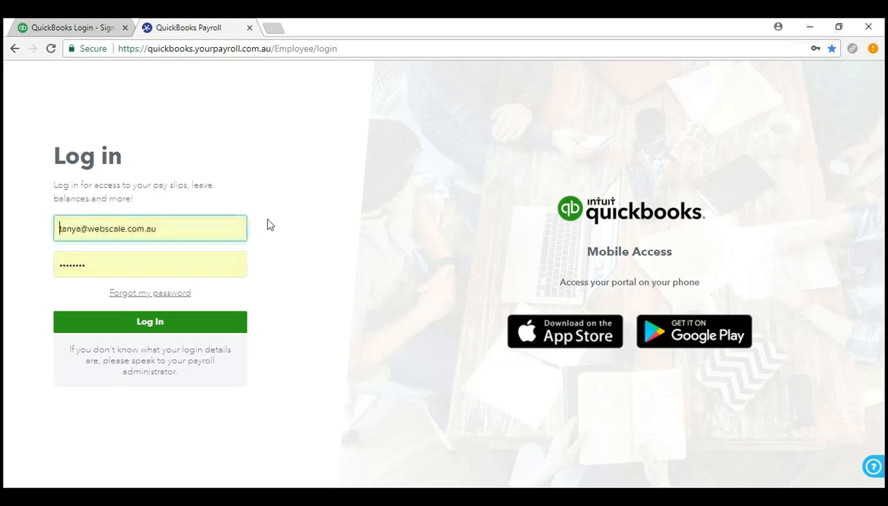
{"action": "left_click_drag", "start_coordinate": [159, 228], "coordinate": [57, 229]}
{"action": "right_click", "coordinate": [94, 227]}
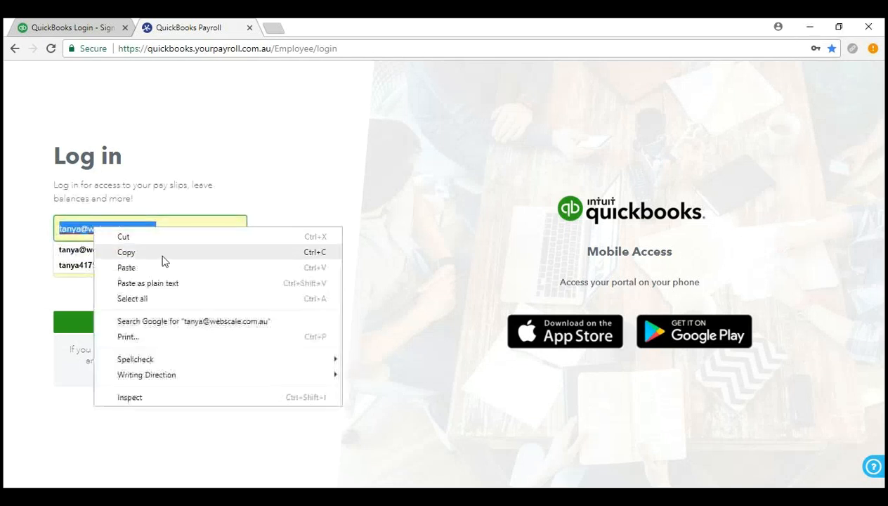
{"action": "left_click", "coordinate": [168, 268]}
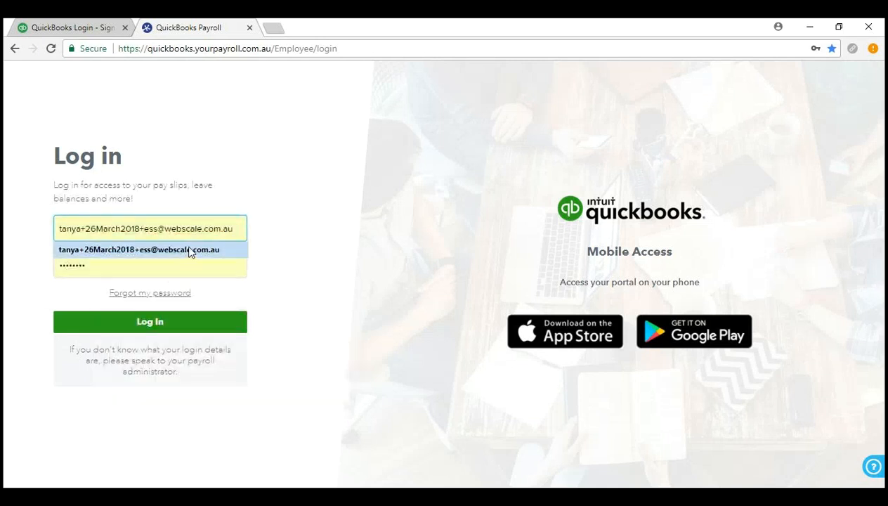
Replace the autofilled password with the employee's password and log in to the portal.
{"action": "left_click_drag", "start_coordinate": [106, 262], "coordinate": [44, 265]}
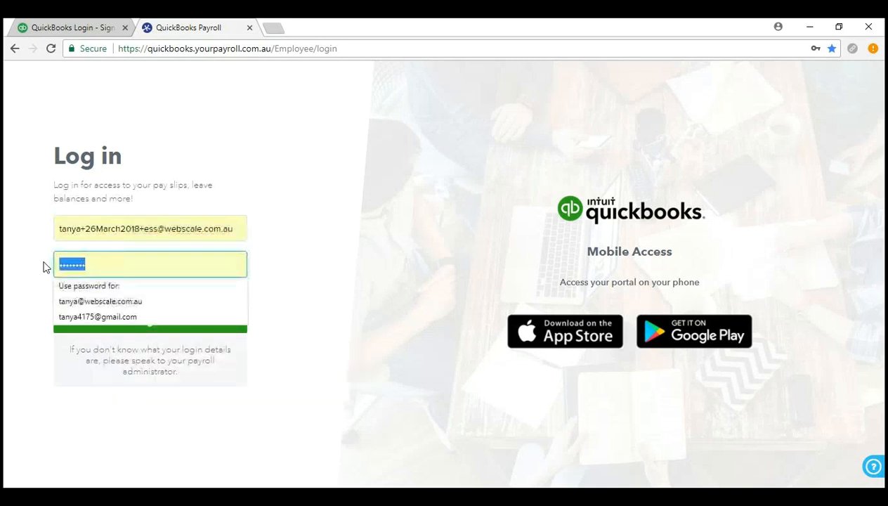
{"action": "key", "text": "BackSpace"}
{"action": "type", "text": "••••••"}
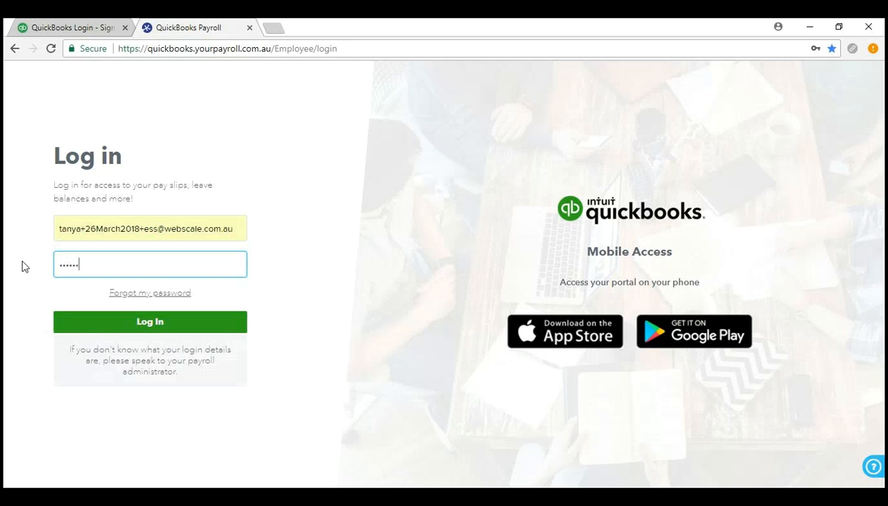
{"action": "type", "text": "••"}
{"action": "left_click", "coordinate": [142, 323]}
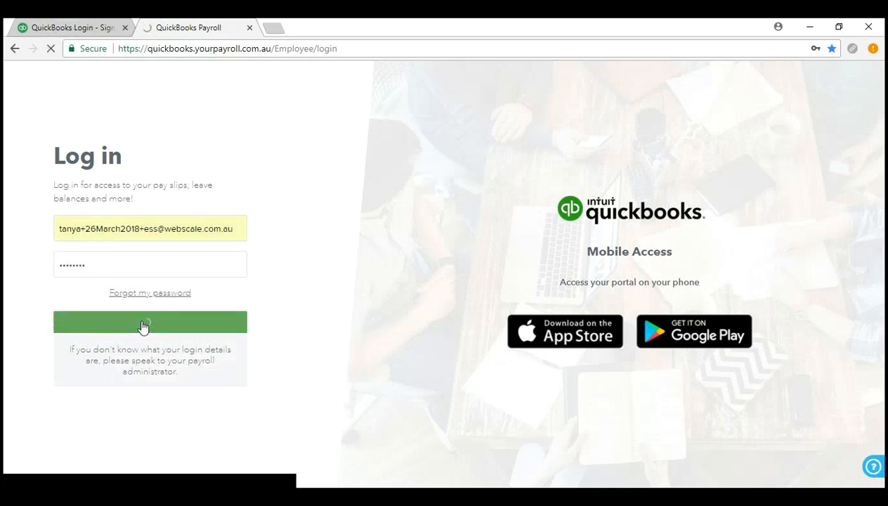